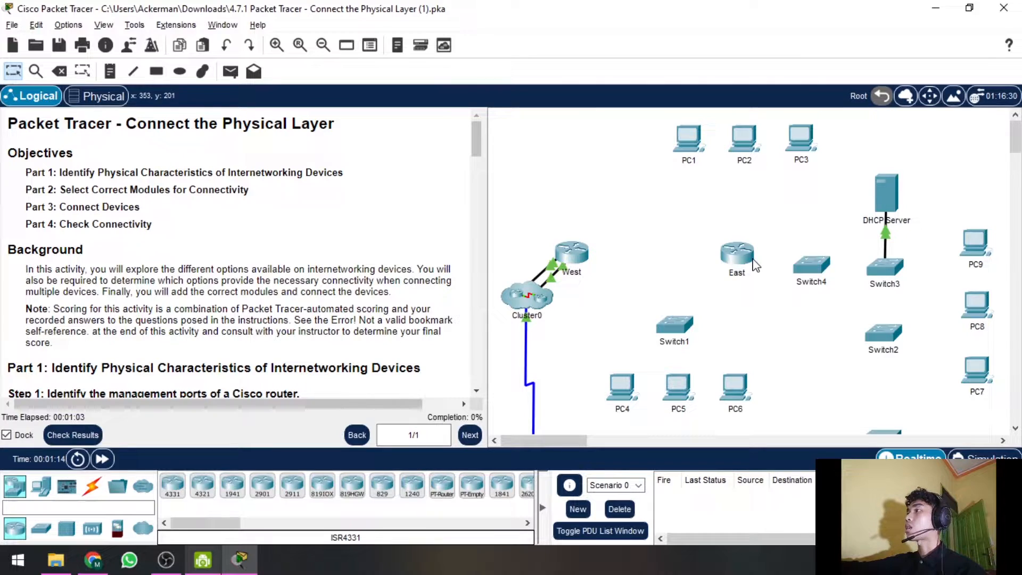
- Review the network topology and read the activity's objectives, background and Part 1 Step 1 instructions
{"action": "scroll", "coordinate": [770, 267], "scroll_direction": "down", "scroll_amount": 5}
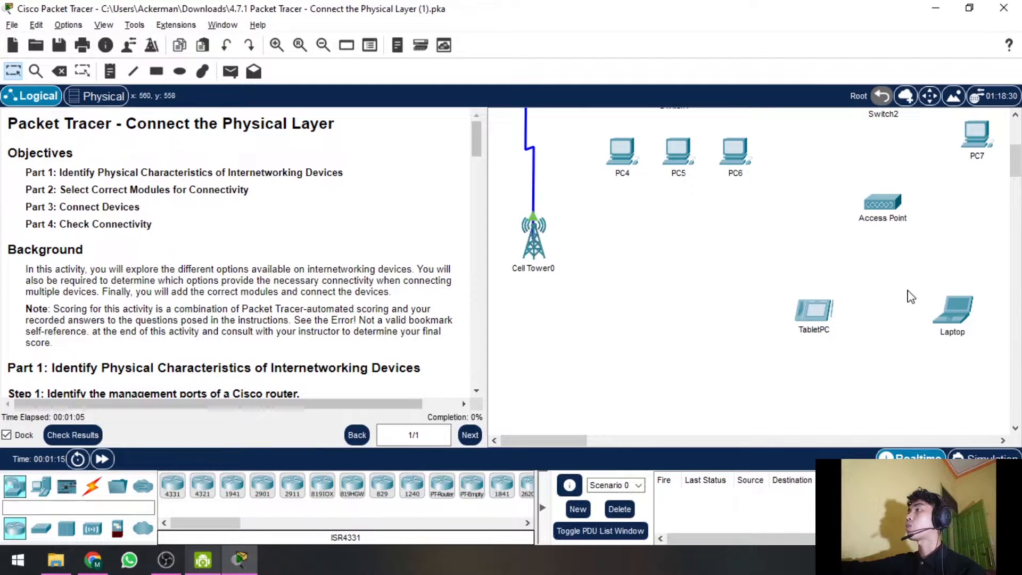
{"action": "scroll", "coordinate": [911, 297], "scroll_direction": "up", "scroll_amount": 5}
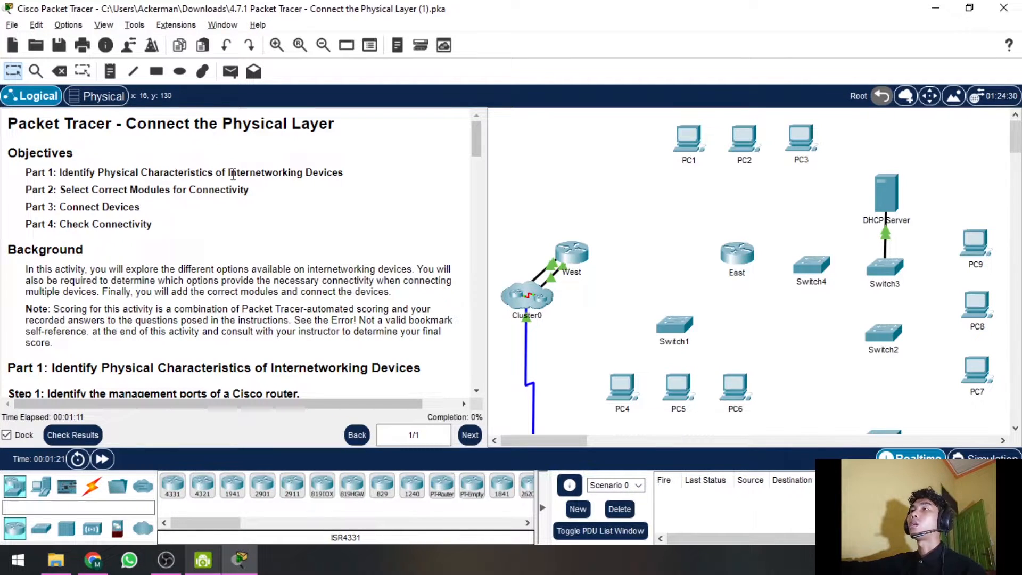
{"action": "left_click_drag", "start_coordinate": [154, 225], "coordinate": [19, 175]}
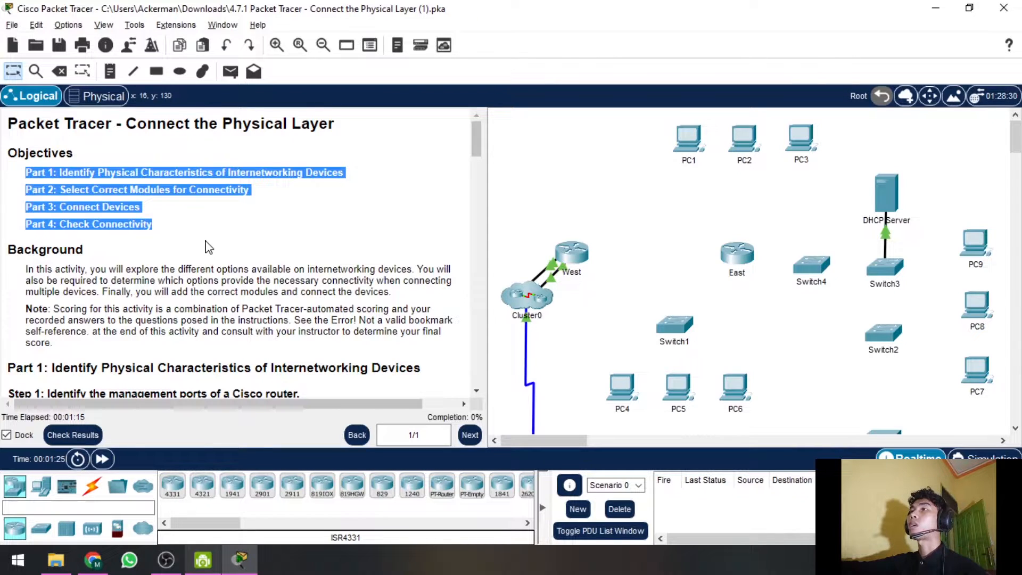
{"action": "left_click", "coordinate": [169, 219]}
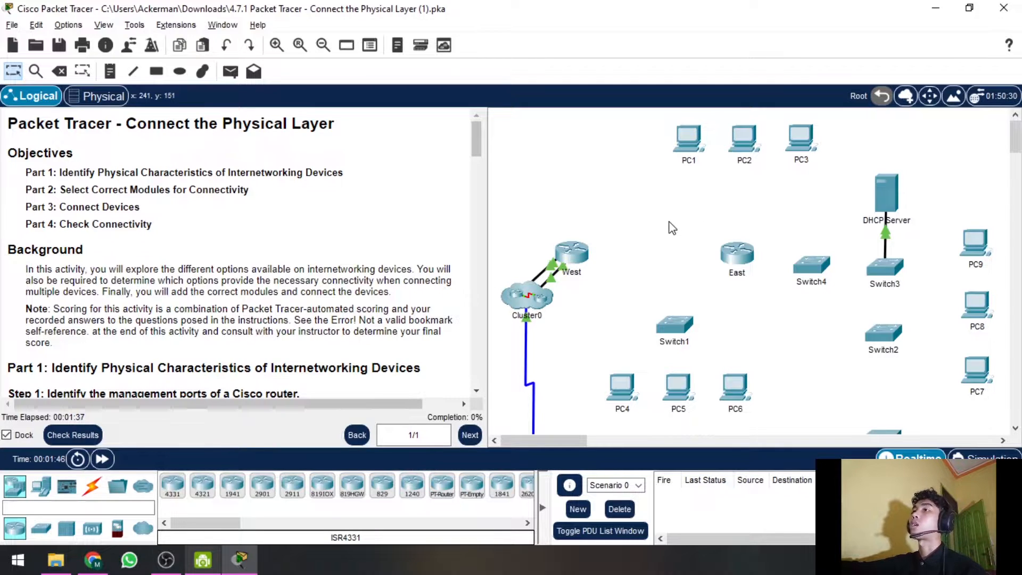
{"action": "scroll", "coordinate": [42, 219], "scroll_direction": "down", "scroll_amount": 1}
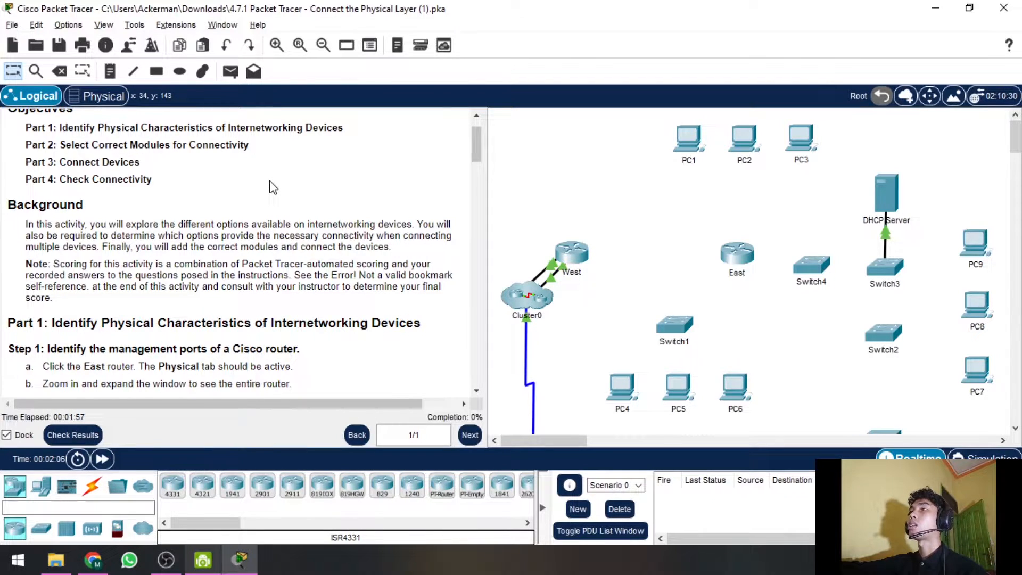
{"action": "scroll", "coordinate": [270, 187], "scroll_direction": "down", "scroll_amount": 1}
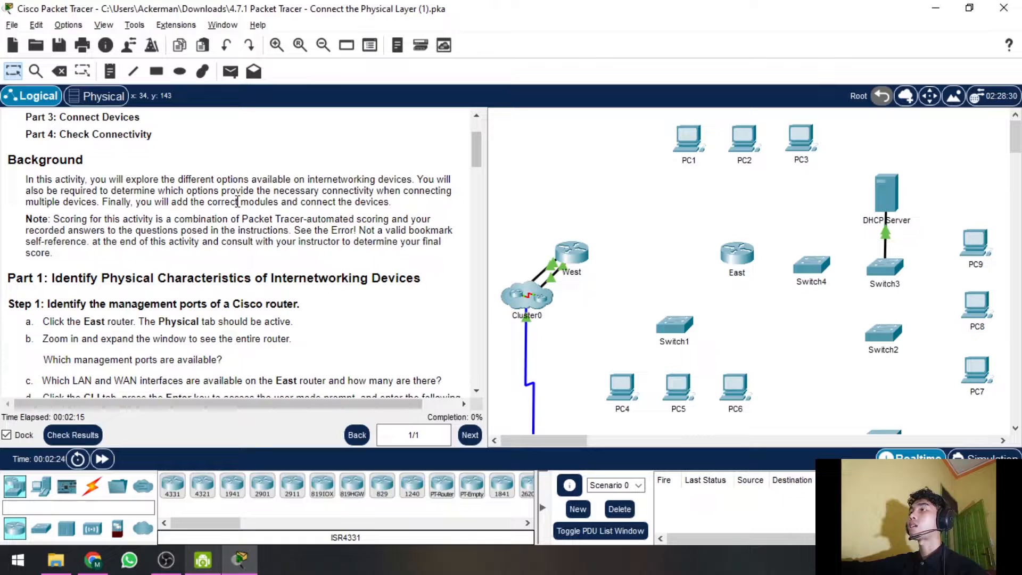
{"action": "scroll", "coordinate": [237, 202], "scroll_direction": "down", "scroll_amount": 1}
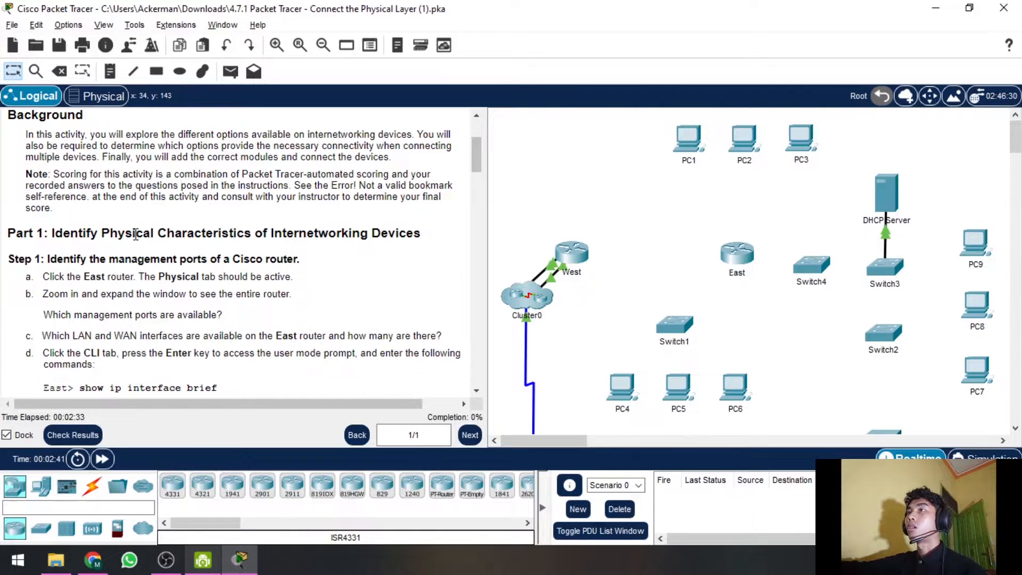
{"action": "scroll", "coordinate": [126, 226], "scroll_direction": "down", "scroll_amount": 1}
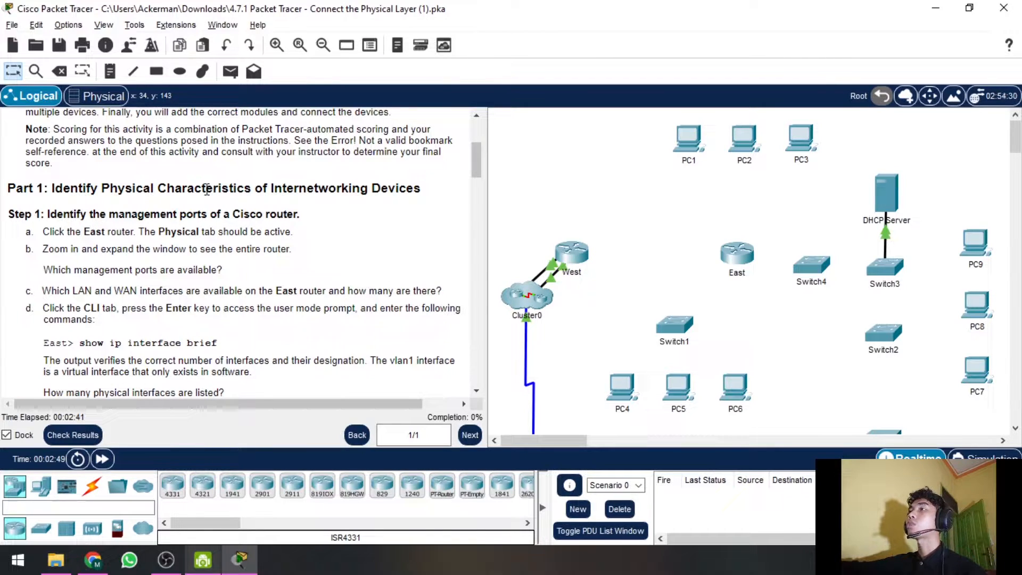
{"action": "scroll", "coordinate": [190, 183], "scroll_direction": "down", "scroll_amount": 1}
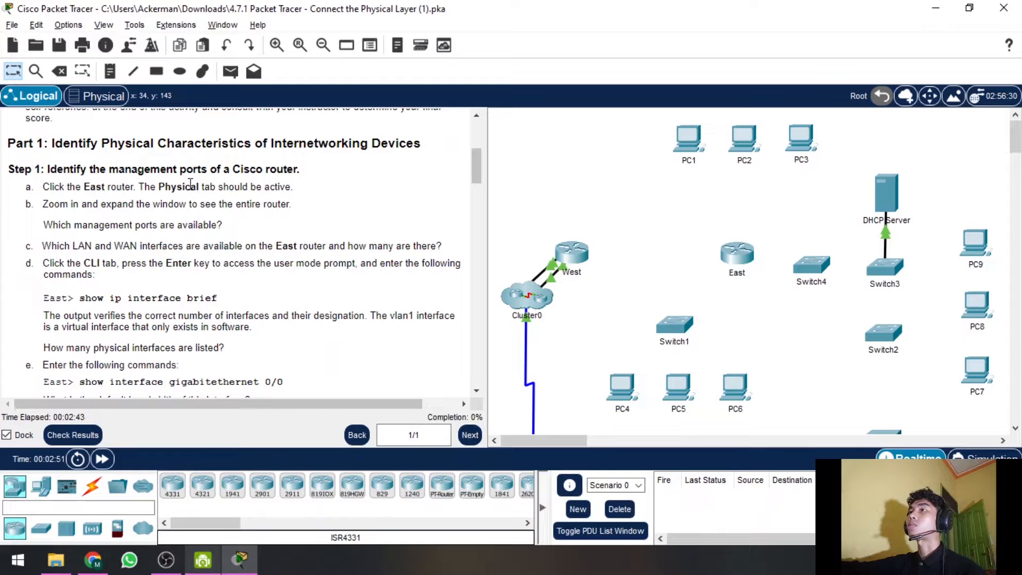
{"action": "scroll", "coordinate": [191, 184], "scroll_direction": "up", "scroll_amount": 1}
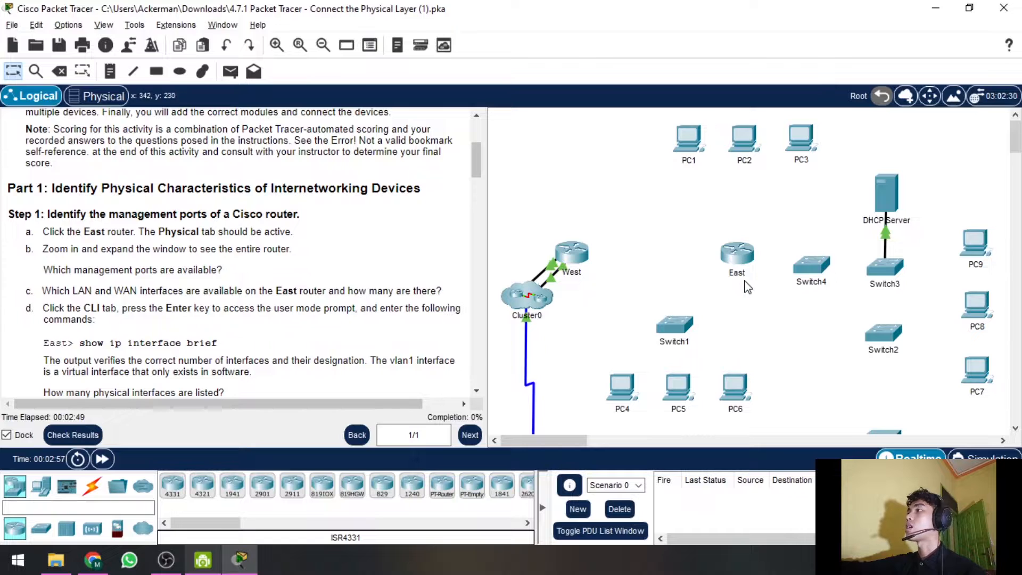
- Open the East router beside the instructions and examine its management ports and LAN and WAN interfaces in the enlarged physical view
{"action": "left_click", "coordinate": [738, 261]}
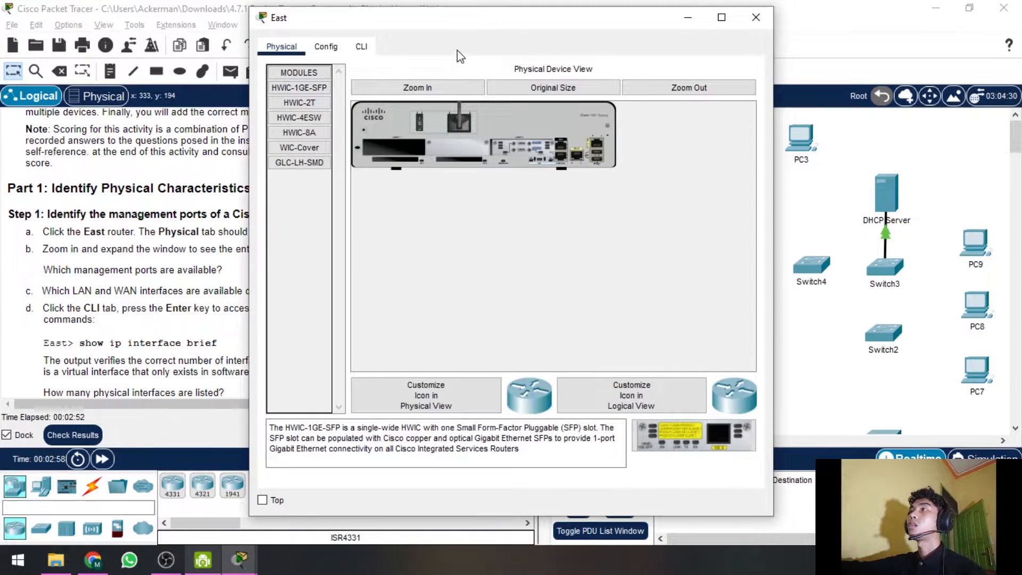
{"action": "left_click_drag", "start_coordinate": [556, 27], "coordinate": [707, 32]}
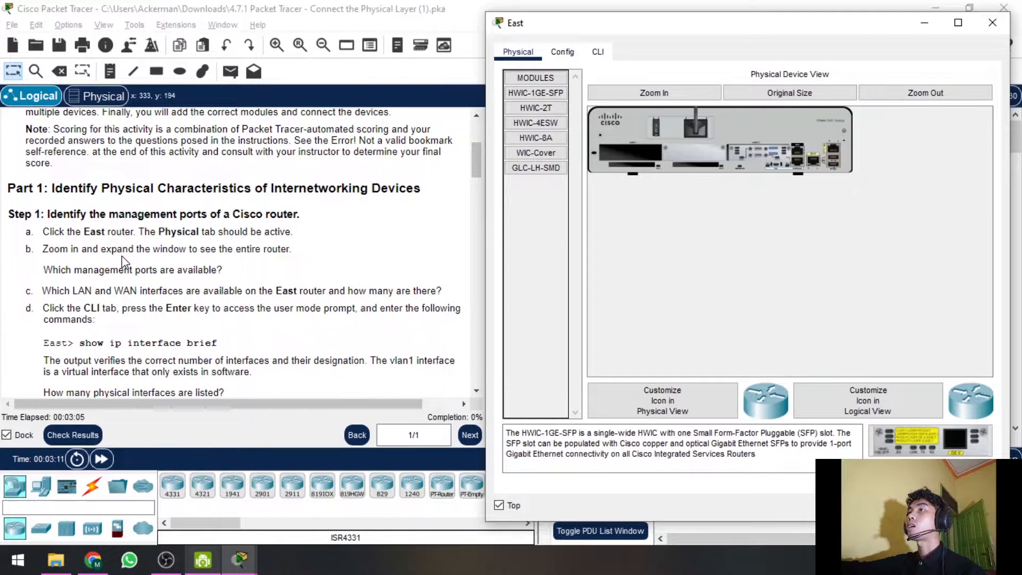
{"action": "left_click", "coordinate": [650, 93]}
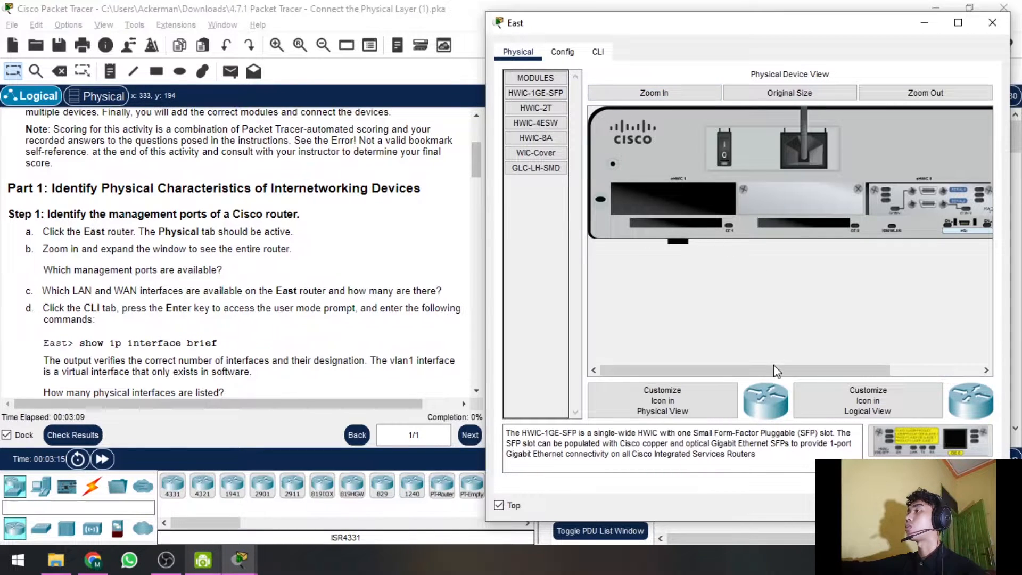
{"action": "mouse_move", "coordinate": [778, 371]}
{"action": "left_mouse_down"}
{"action": "mouse_move", "coordinate": [884, 371]}
{"action": "mouse_move", "coordinate": [766, 371]}
{"action": "left_mouse_up"}
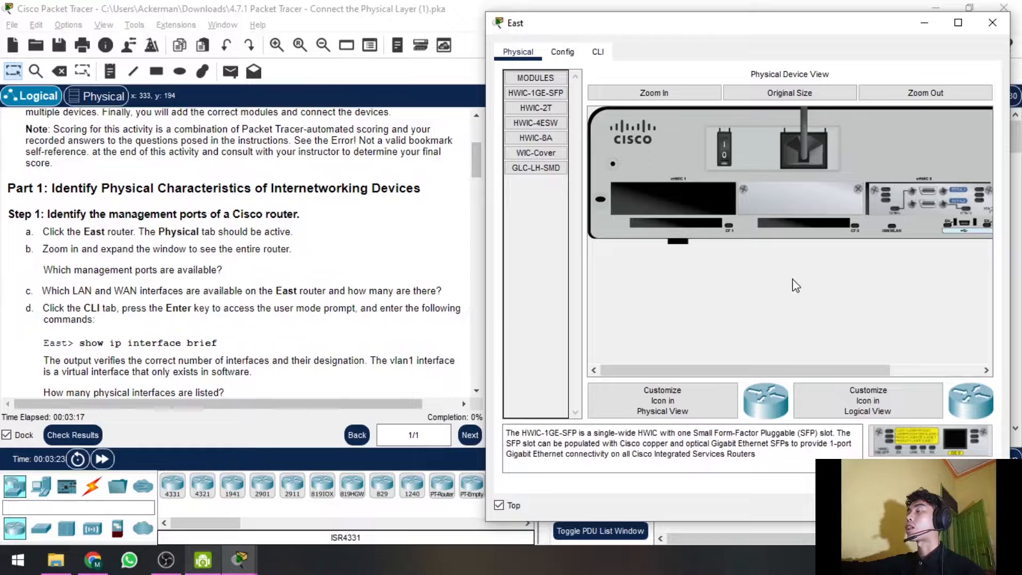
{"action": "left_click_drag", "start_coordinate": [799, 370], "coordinate": [895, 373]}
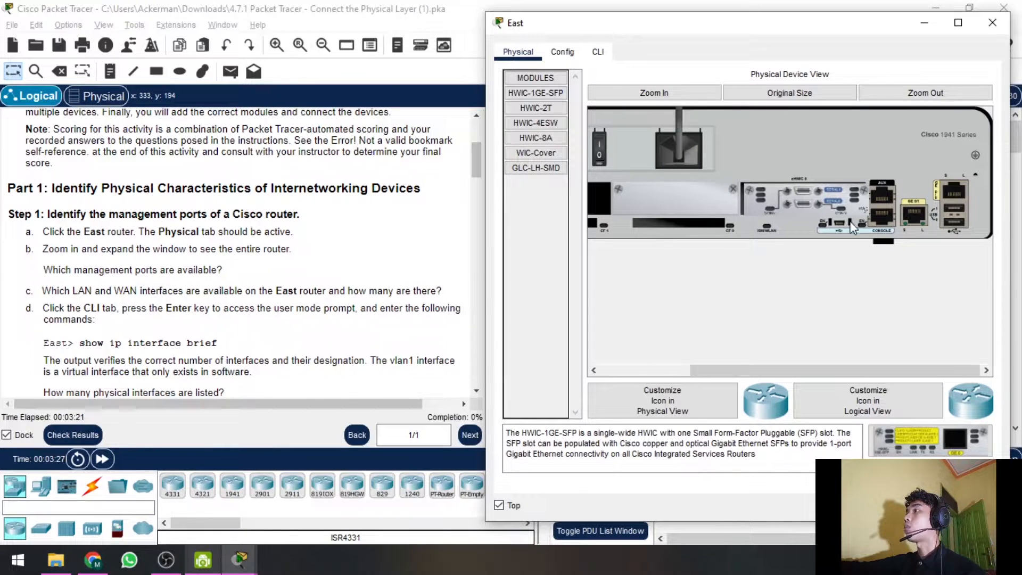
{"action": "left_click_drag", "start_coordinate": [826, 372], "coordinate": [740, 371]}
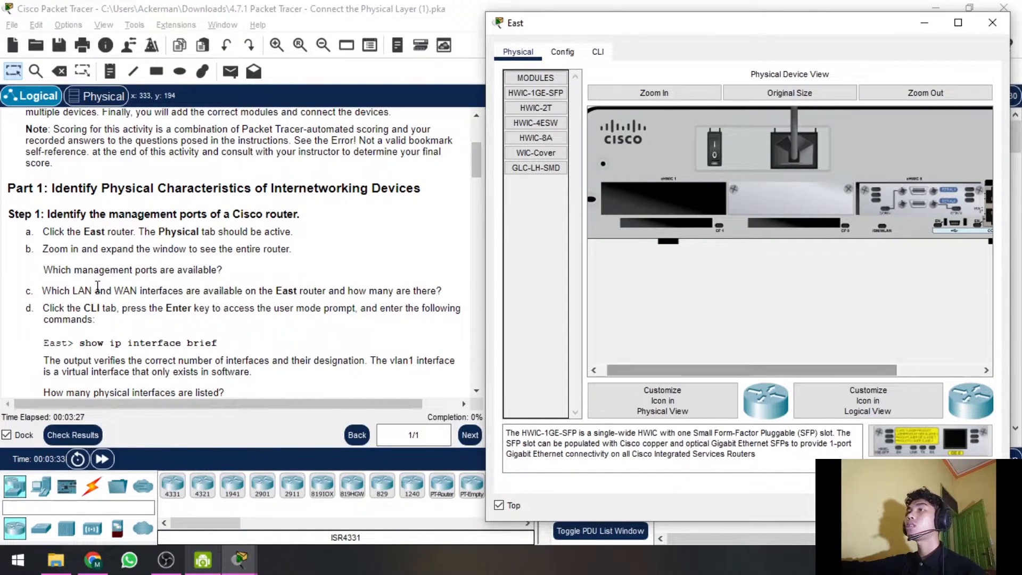
{"action": "scroll", "coordinate": [97, 287], "scroll_direction": "down", "scroll_amount": 1}
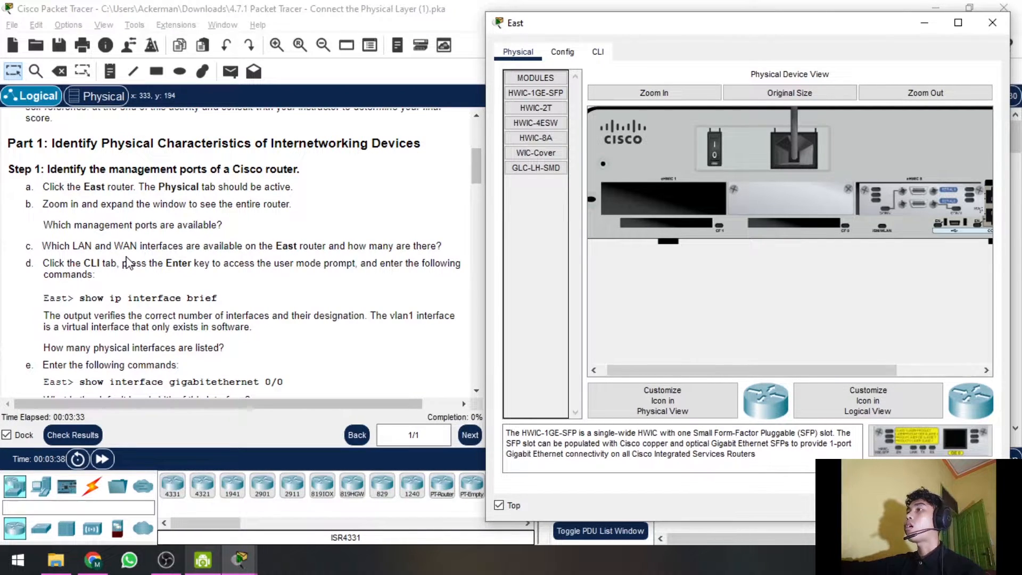
{"action": "left_click_drag", "start_coordinate": [784, 372], "coordinate": [858, 371]}
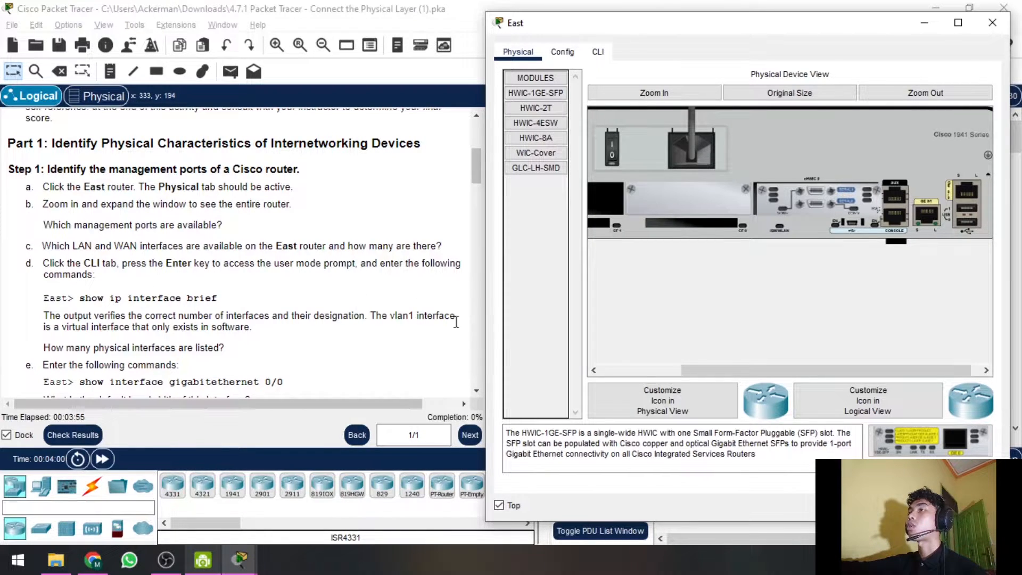
{"action": "left_click_drag", "start_coordinate": [712, 371], "coordinate": [611, 386]}
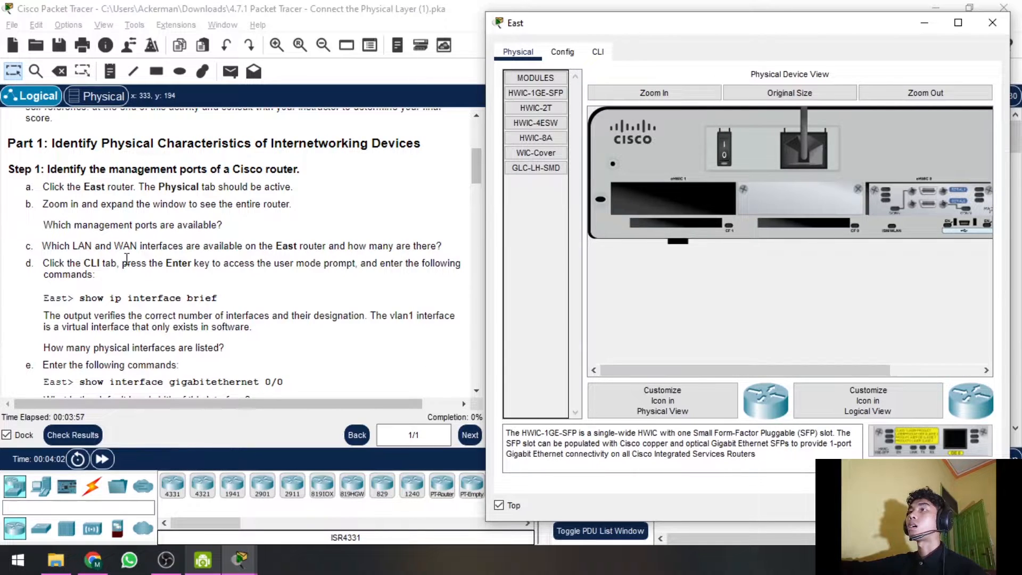
- Run show ip interface brief in the East router's command line and highlight the listed interfaces
{"action": "left_click", "coordinate": [597, 52]}
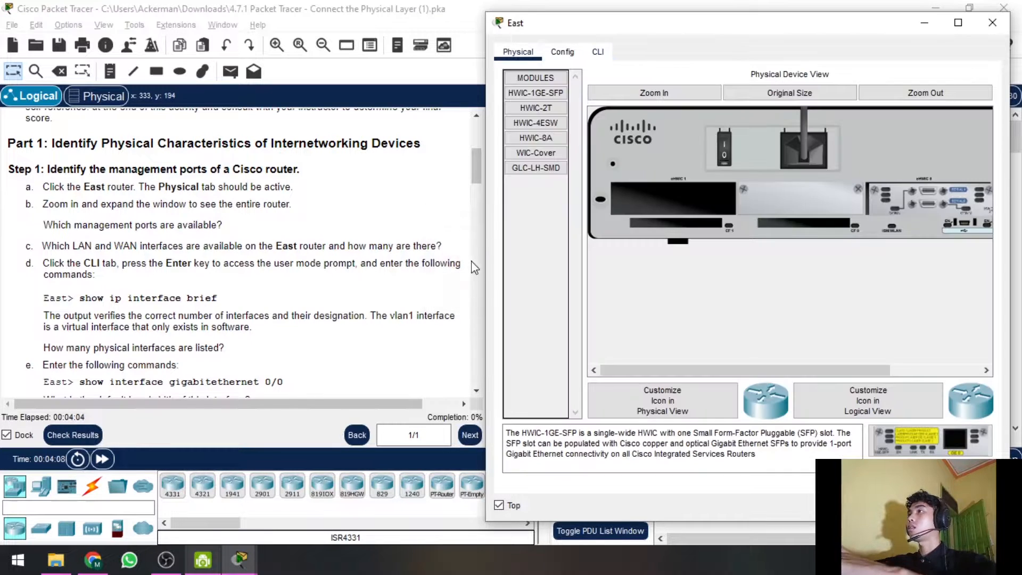
{"action": "left_click", "coordinate": [518, 52]}
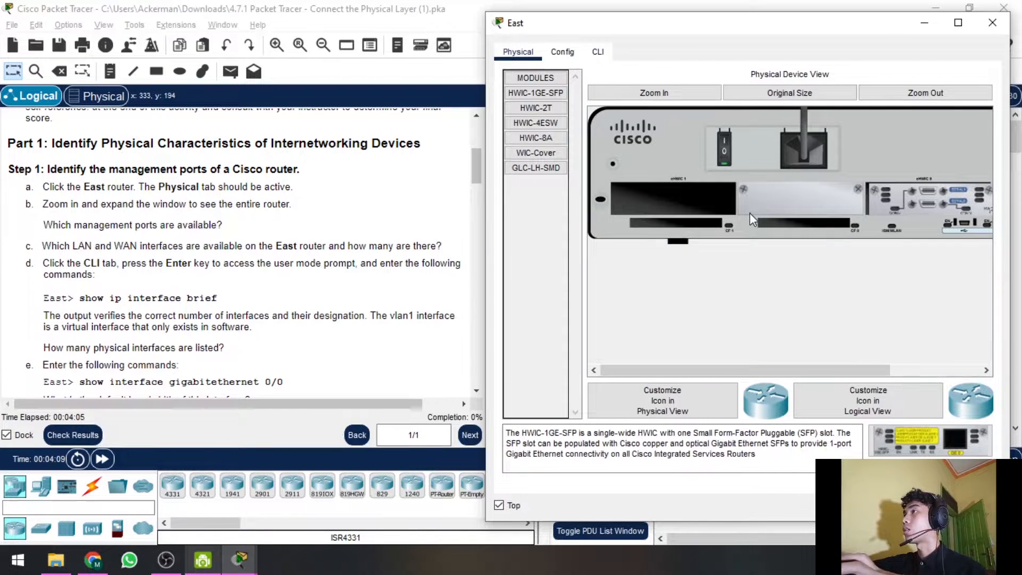
{"action": "left_click", "coordinate": [598, 51]}
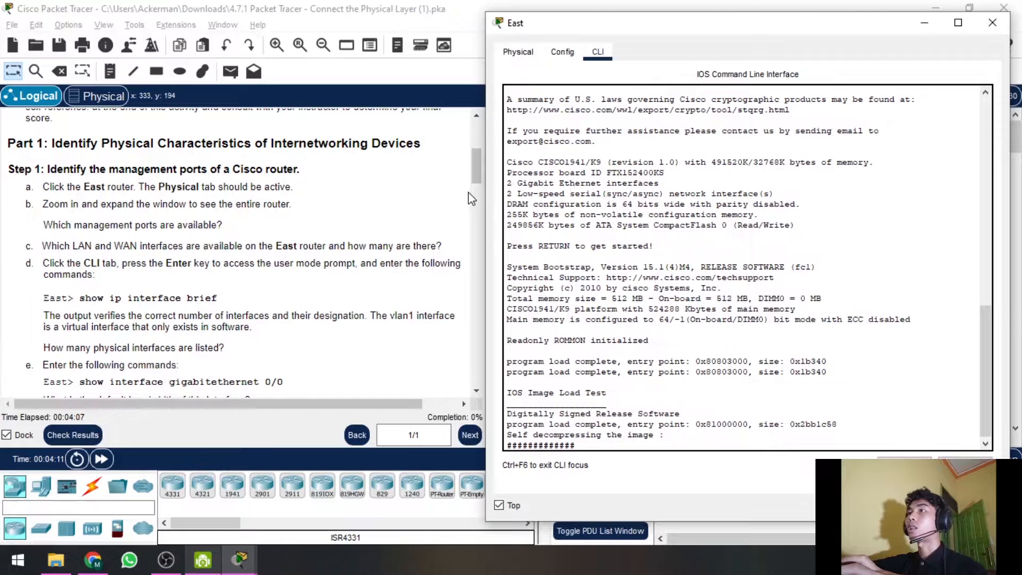
{"action": "scroll", "coordinate": [102, 298], "scroll_direction": "down", "scroll_amount": 1}
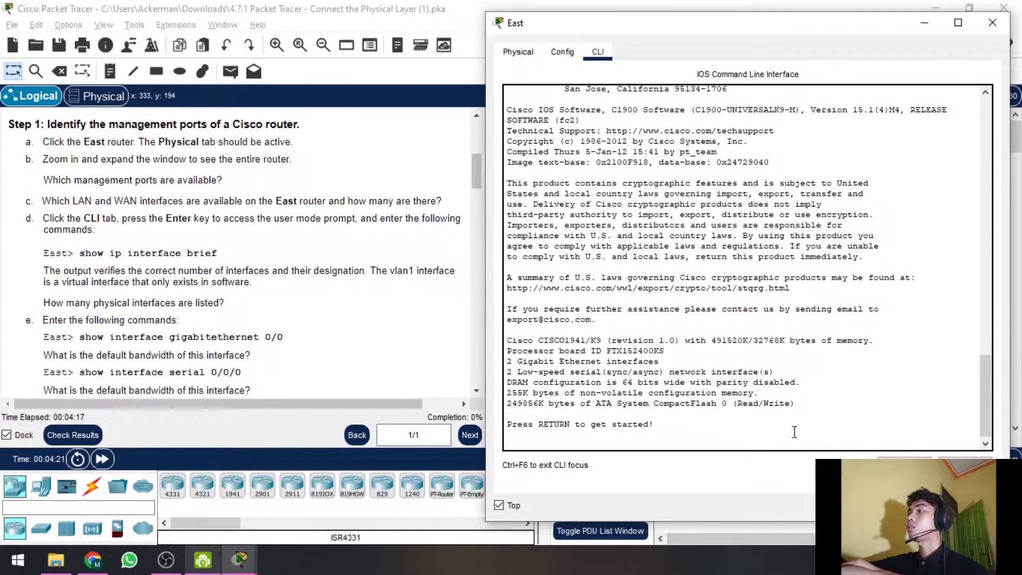
{"action": "key", "text": "Return"}
{"action": "type", "text": "sho"}
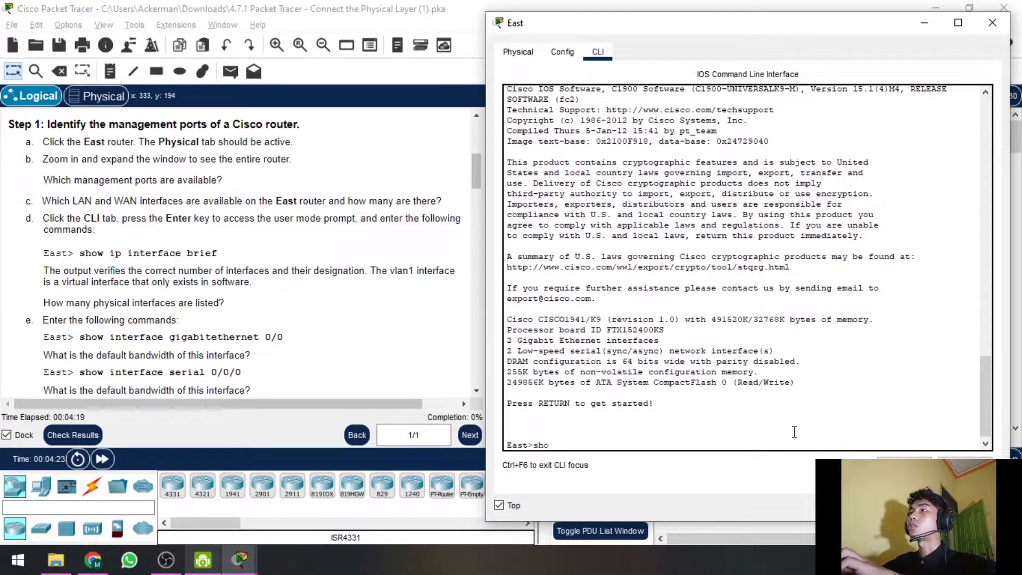
{"action": "type", "text": "w ip interface briedf"}
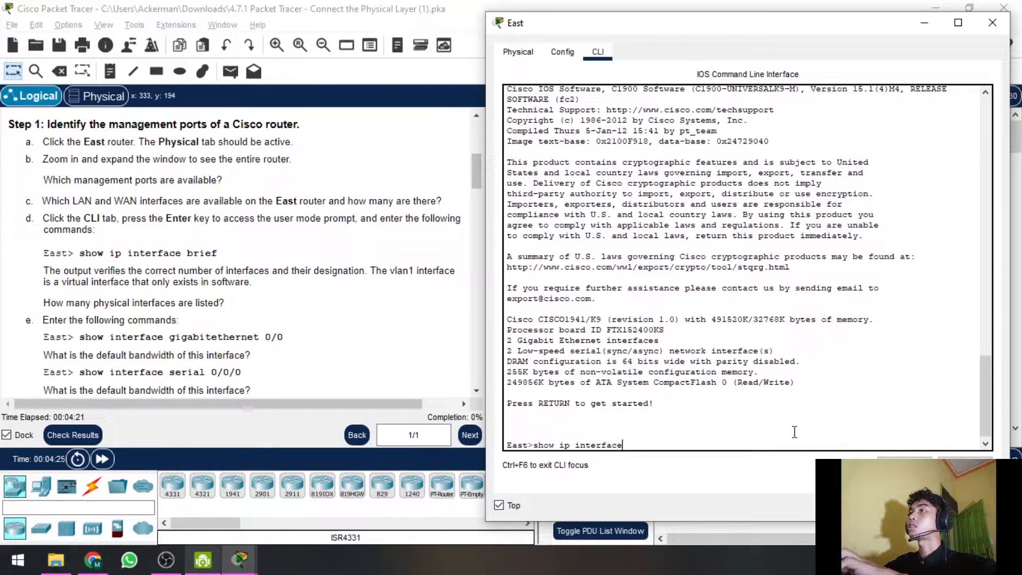
{"action": "key", "text": "BackSpace"}
{"action": "key", "text": "BackSpace"}
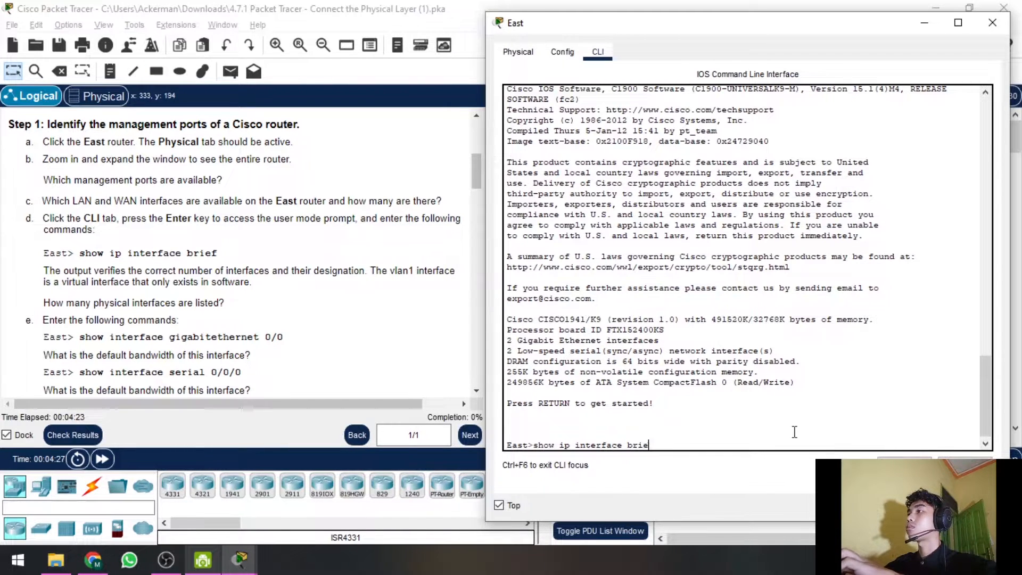
{"action": "type", "text": "f"}
{"action": "key", "text": "Return"}
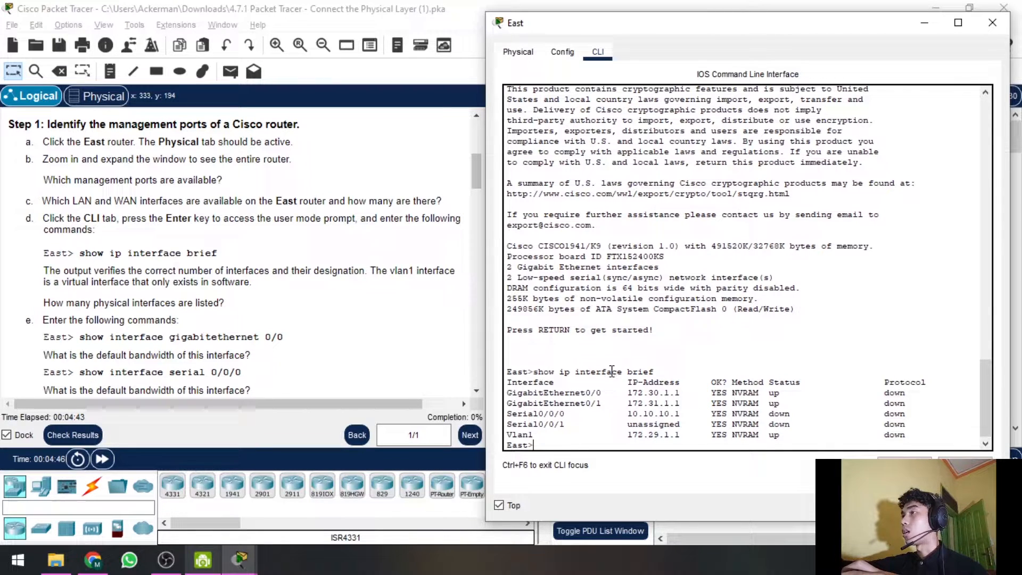
{"action": "left_click_drag", "start_coordinate": [543, 435], "coordinate": [507, 393]}
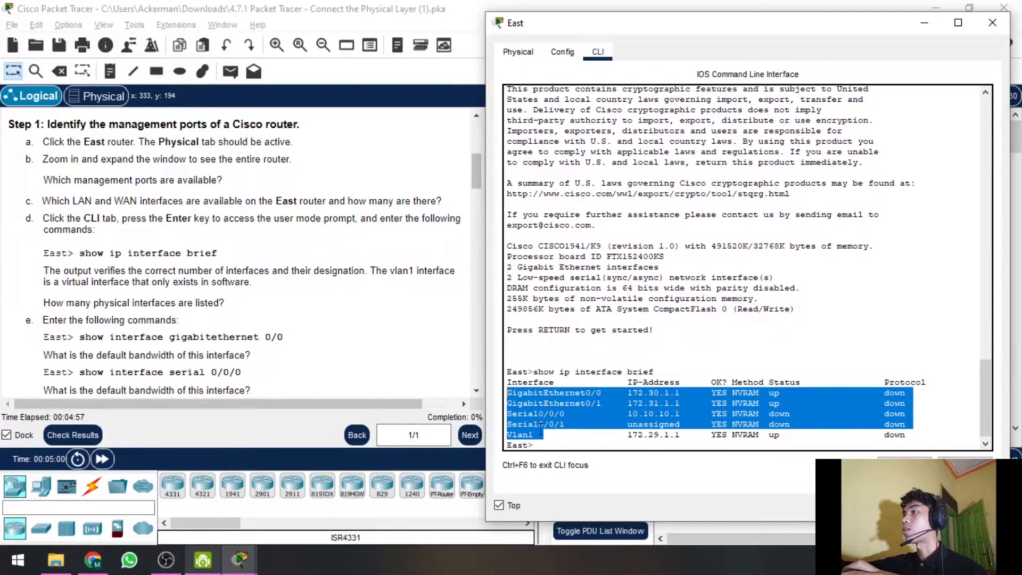
- Run show interface gigabitethernet 0/0 in the East router's command line, following item e of the instructions
{"action": "left_click", "coordinate": [208, 276]}
{"action": "scroll", "coordinate": [121, 254], "scroll_direction": "down", "scroll_amount": 1}
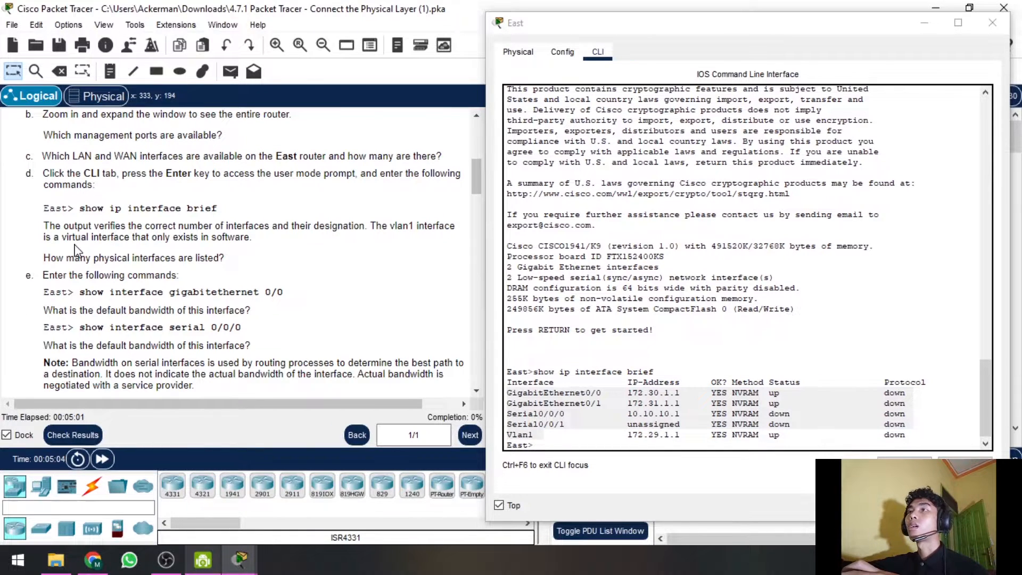
{"action": "scroll", "coordinate": [99, 275], "scroll_direction": "down", "scroll_amount": 1}
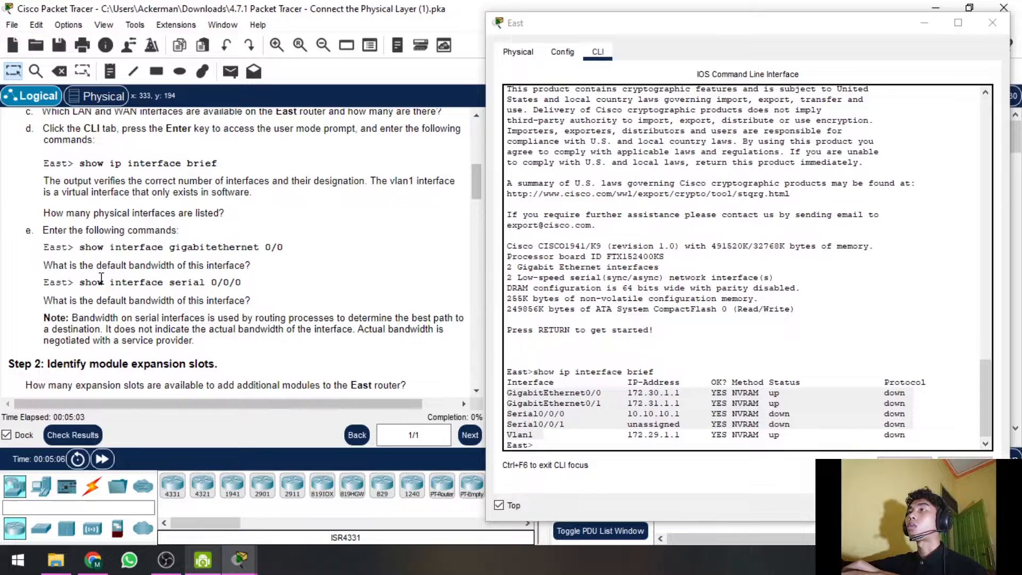
{"action": "left_click", "coordinate": [928, 410]}
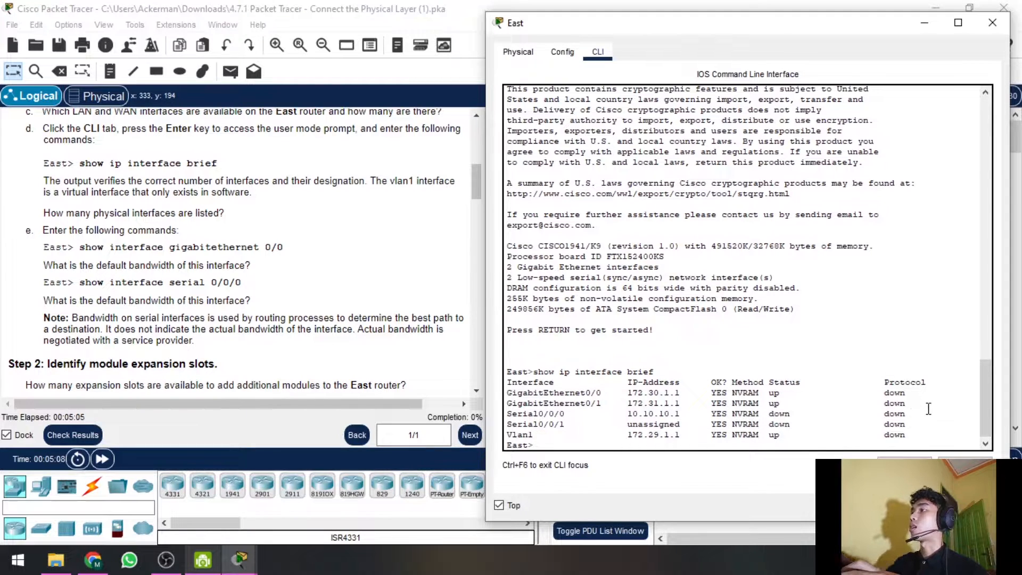
{"action": "key", "text": "Return"}
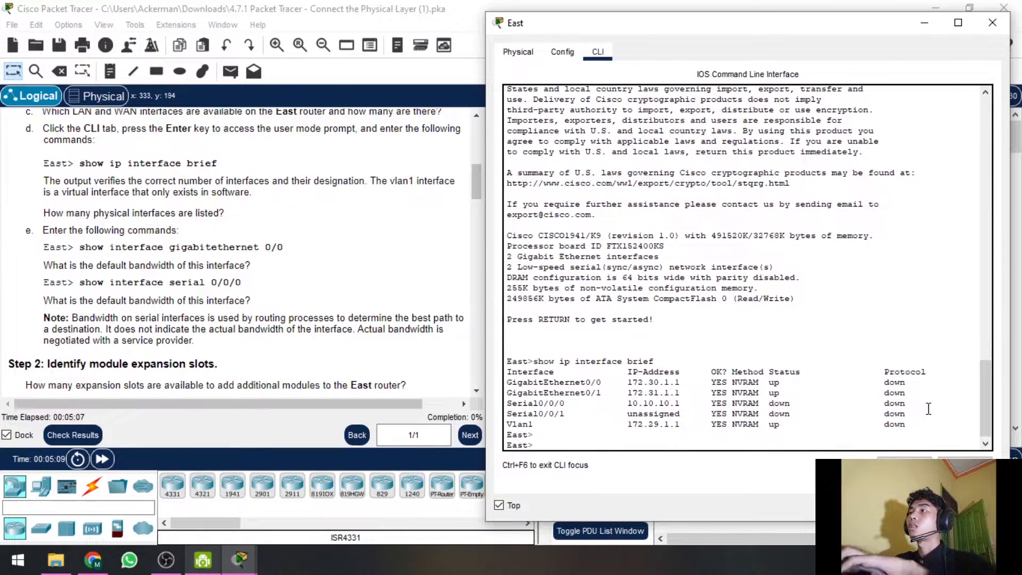
{"action": "type", "text": "show in"}
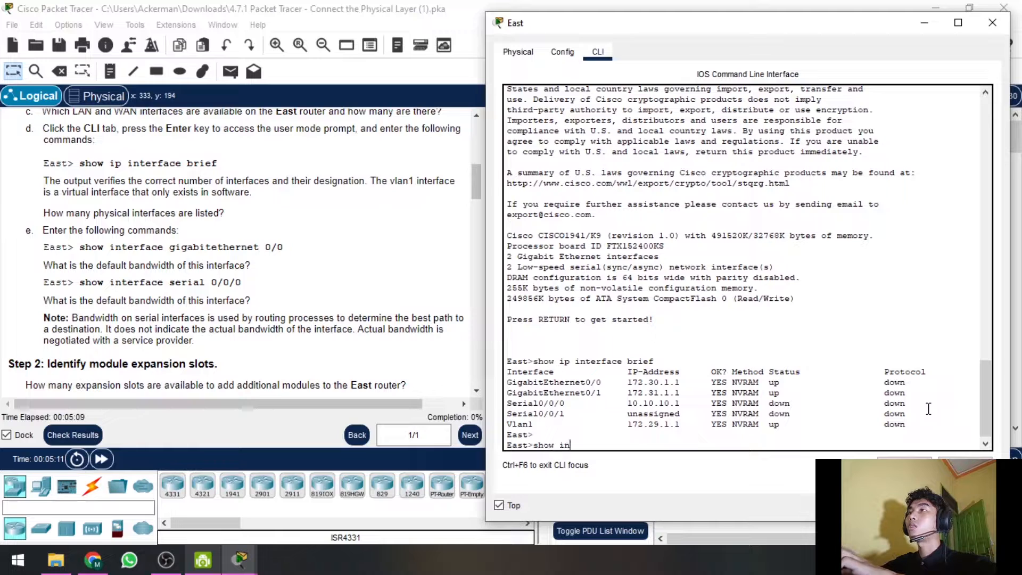
{"action": "type", "text": "terface gigabi"}
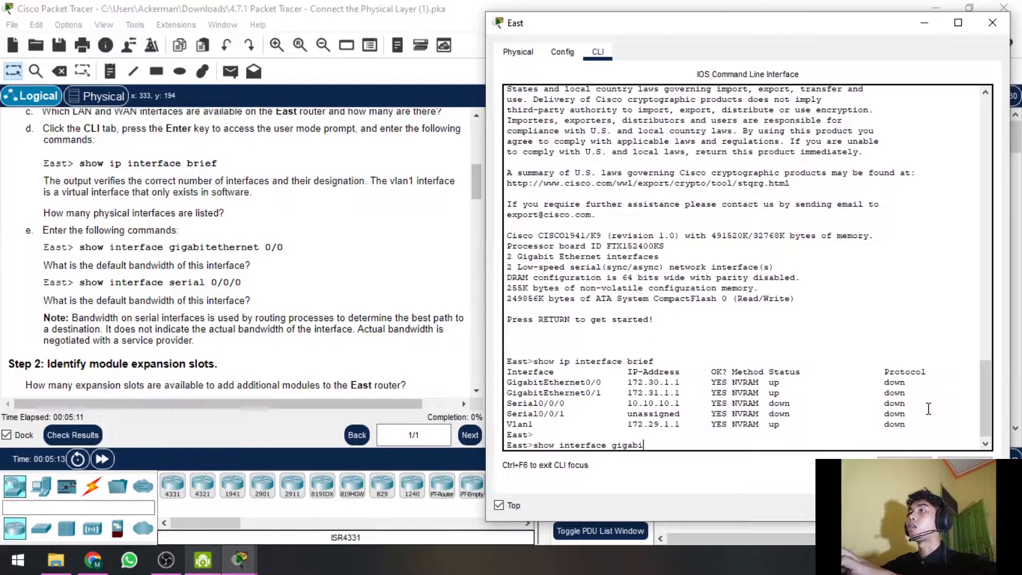
{"action": "type", "text": "te"}
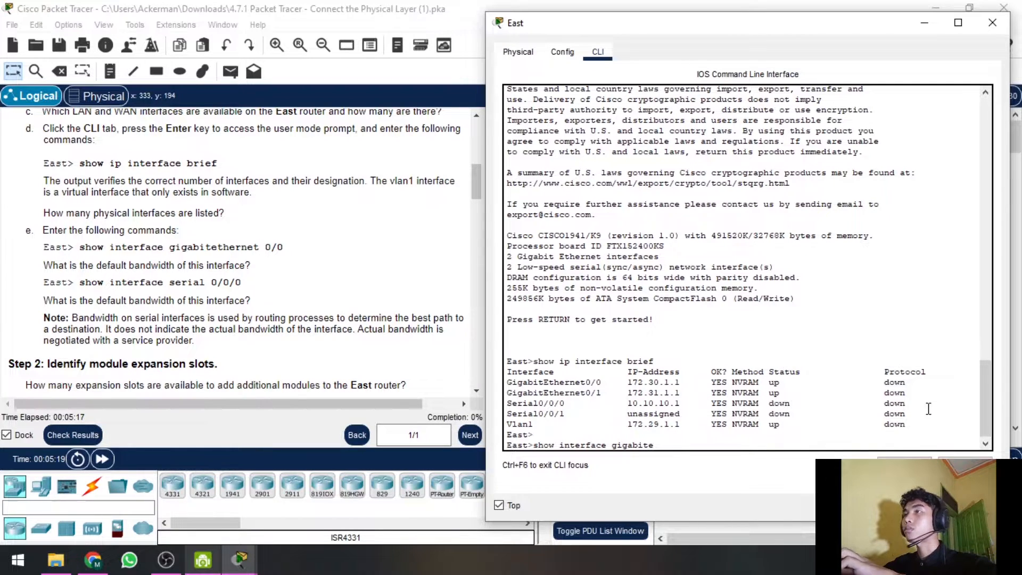
{"action": "type", "text": "thernet "}
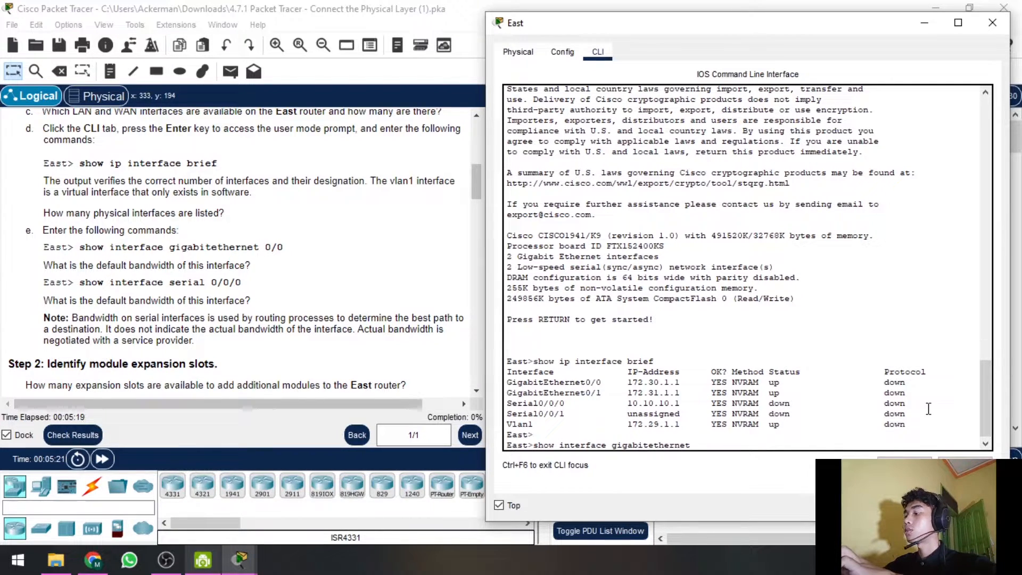
{"action": "type", "text": "0/0"}
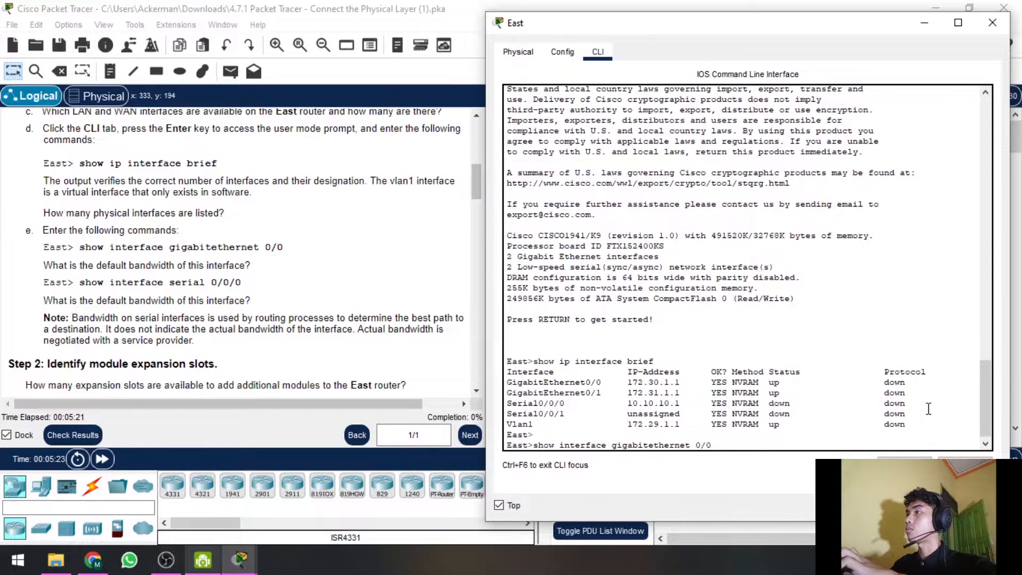
{"action": "key", "text": "Return"}
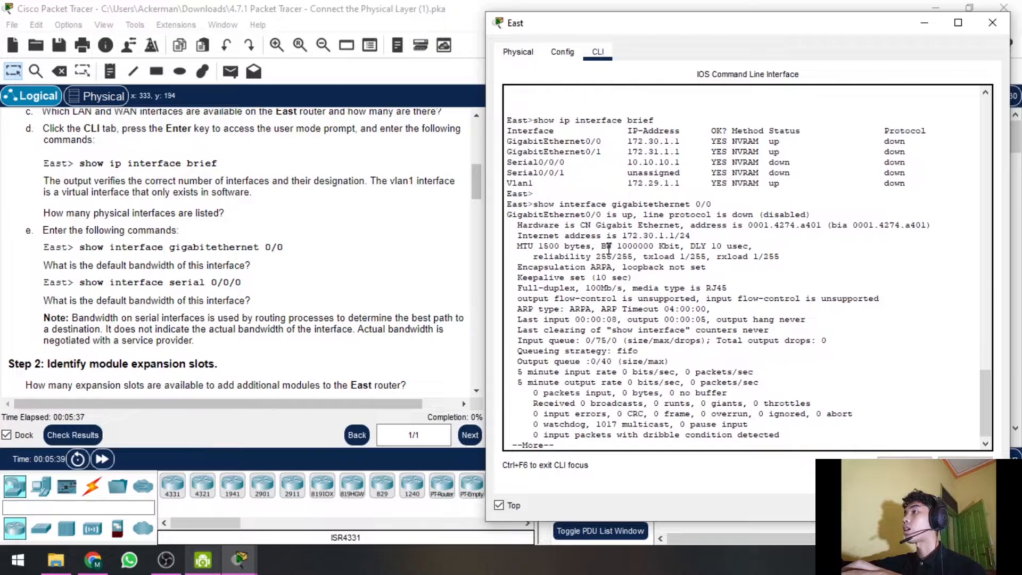
- Highlight the bandwidth in the GigabitEthernet 0/0 output and page through the rest to return to the East prompt
{"action": "left_click_drag", "start_coordinate": [605, 248], "coordinate": [674, 246]}
{"action": "left_click", "coordinate": [242, 270]}
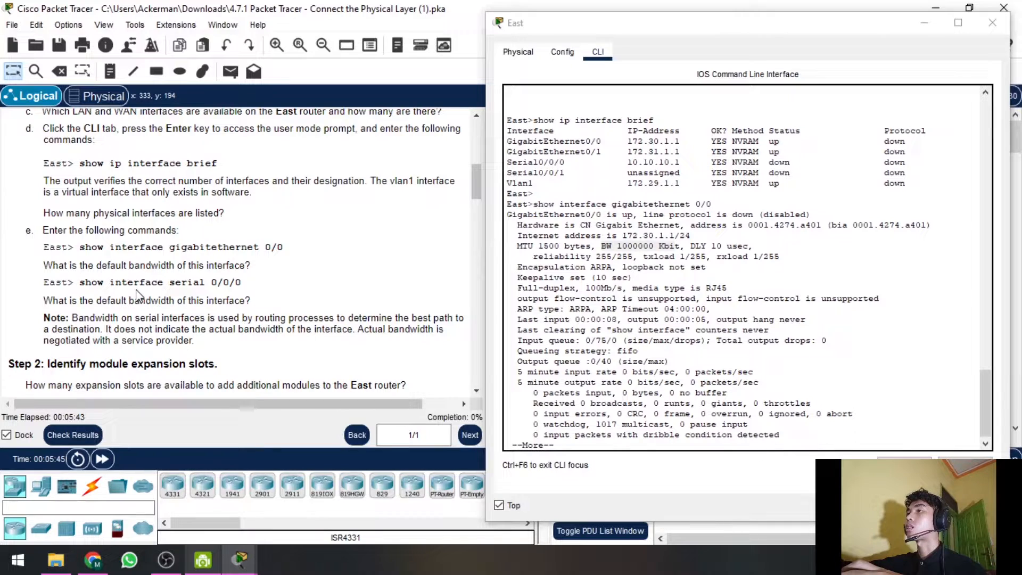
{"action": "left_click", "coordinate": [841, 378]}
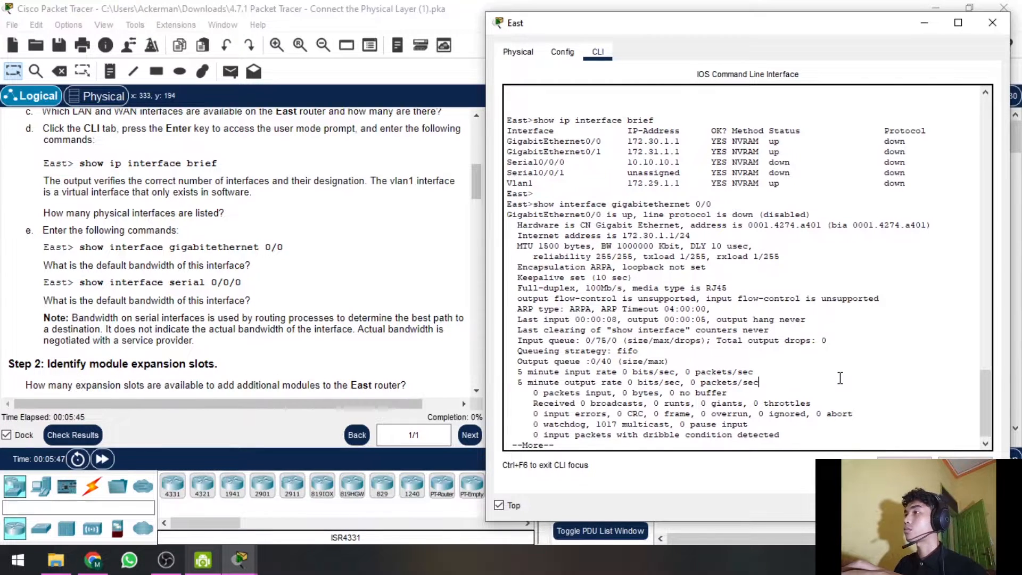
{"action": "key", "text": "Return"}
{"action": "key", "text": "Return"}
{"action": "key", "text": "Return"}
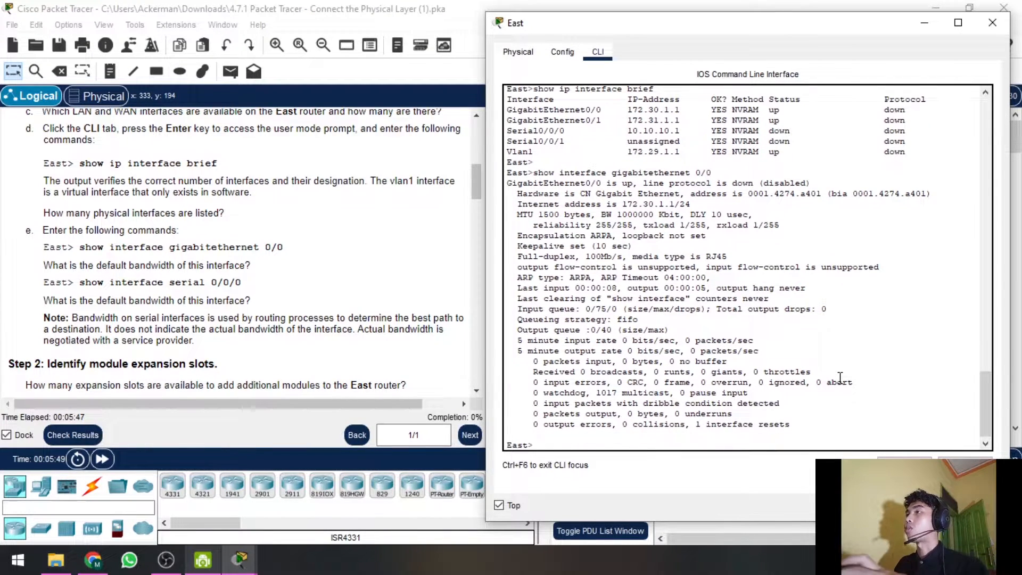
{"action": "key", "text": "Return"}
{"action": "key", "text": "Return"}
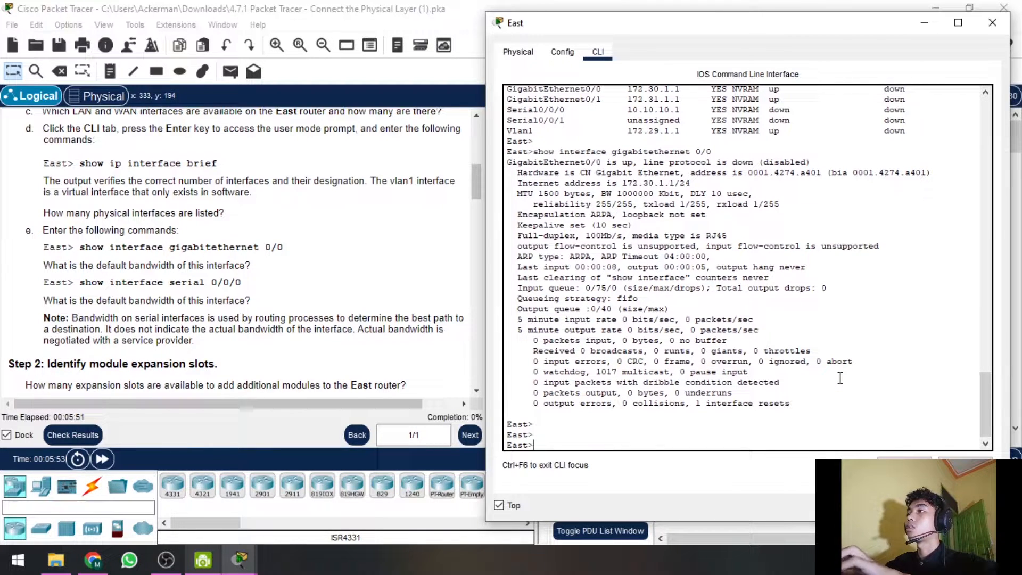
- Try the command show interface sereial 0/0/0 in the East router's command line
{"action": "type", "text": "show inter"}
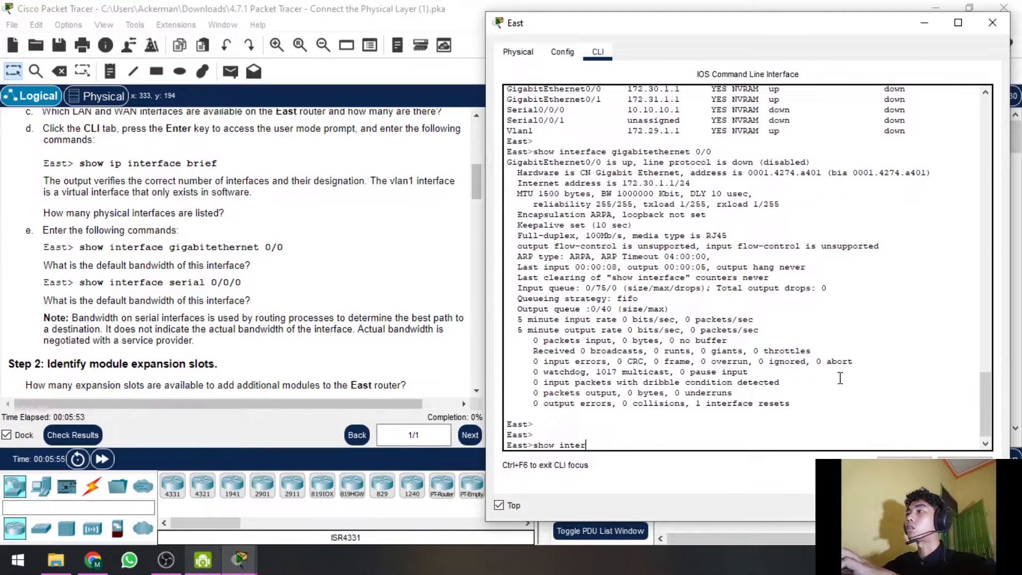
{"action": "type", "text": "face sereial "}
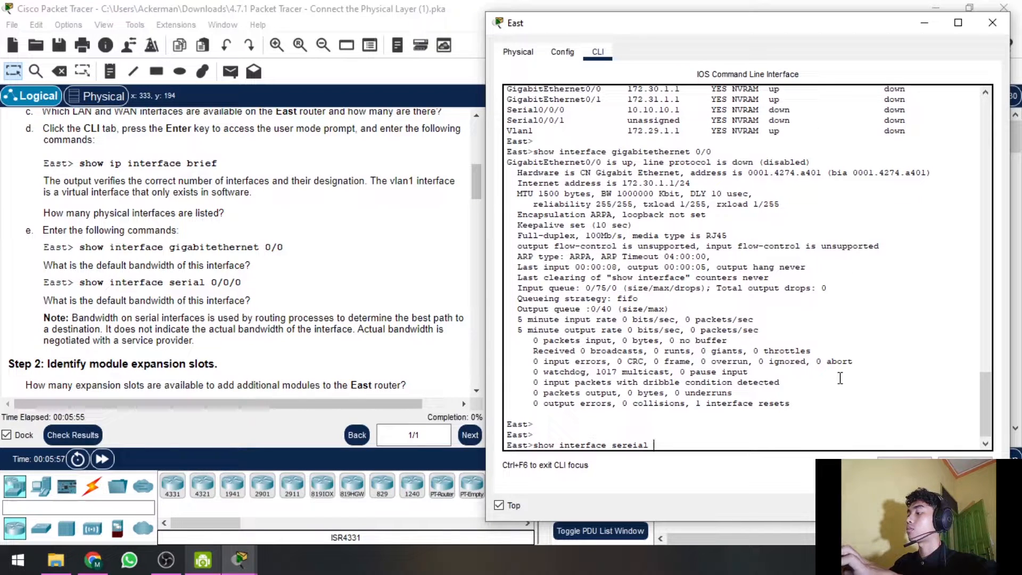
{"action": "type", "text": "0/0/0"}
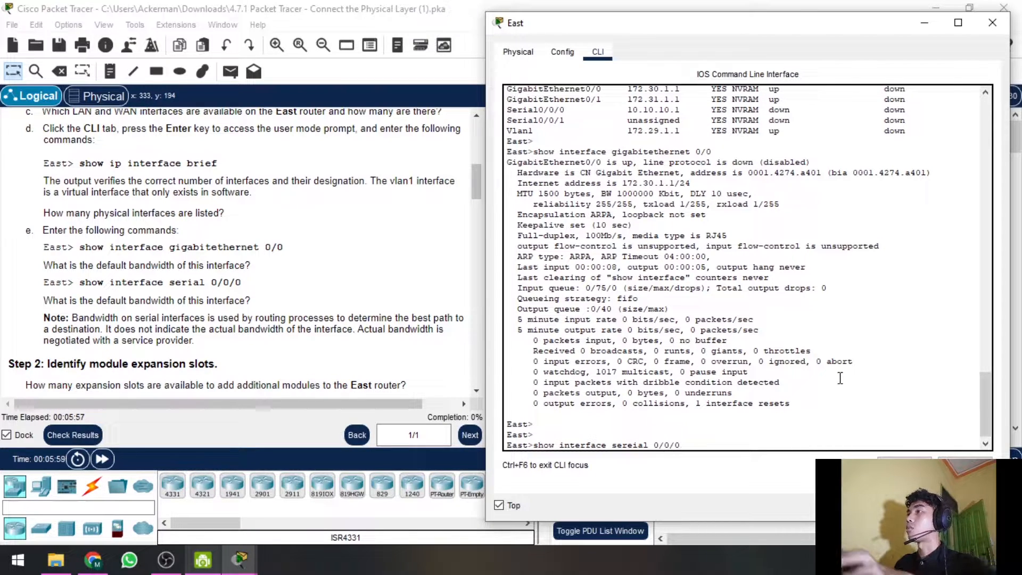
{"action": "key", "text": "Return"}
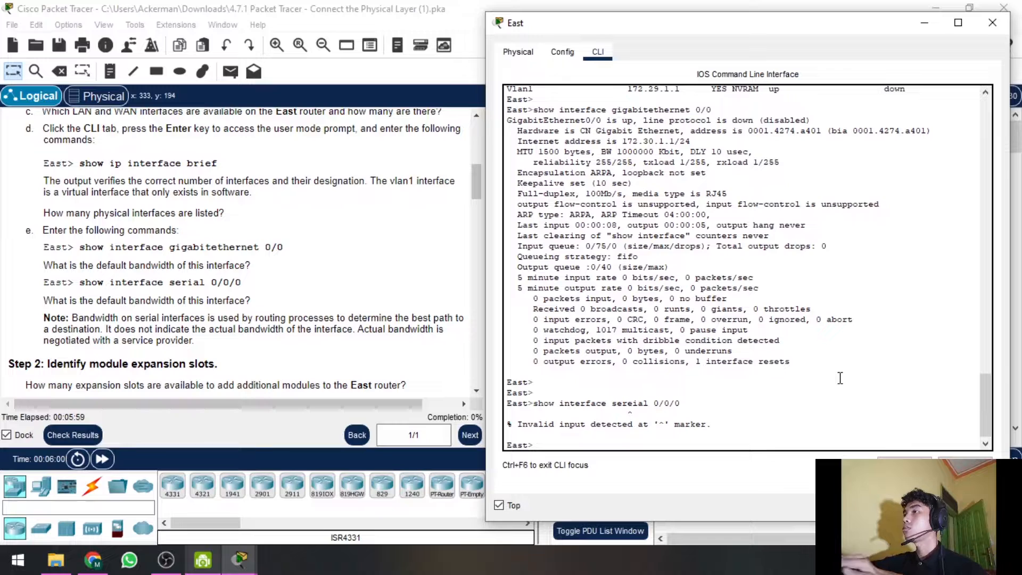
- Run show interface serial 0/0/0 on the East router and highlight the interface's bandwidth in the output
{"action": "type", "text": "sho"}
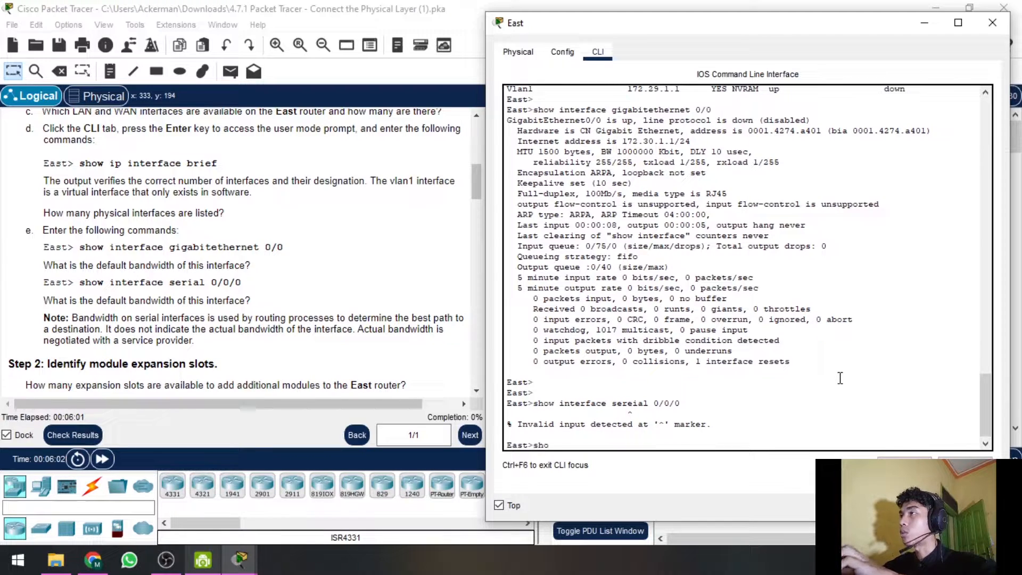
{"action": "type", "text": "w int"}
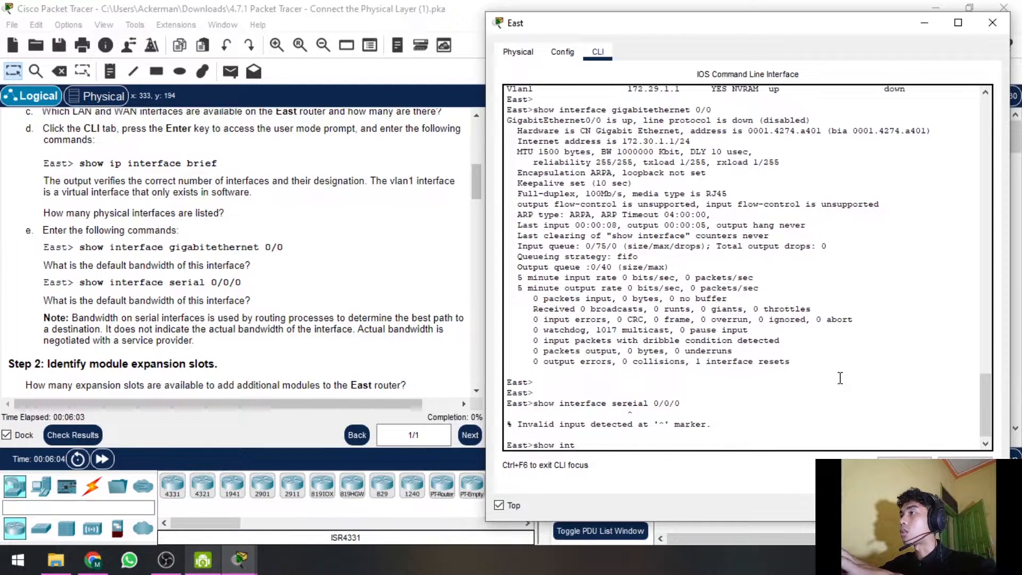
{"action": "type", "text": "erface ser"}
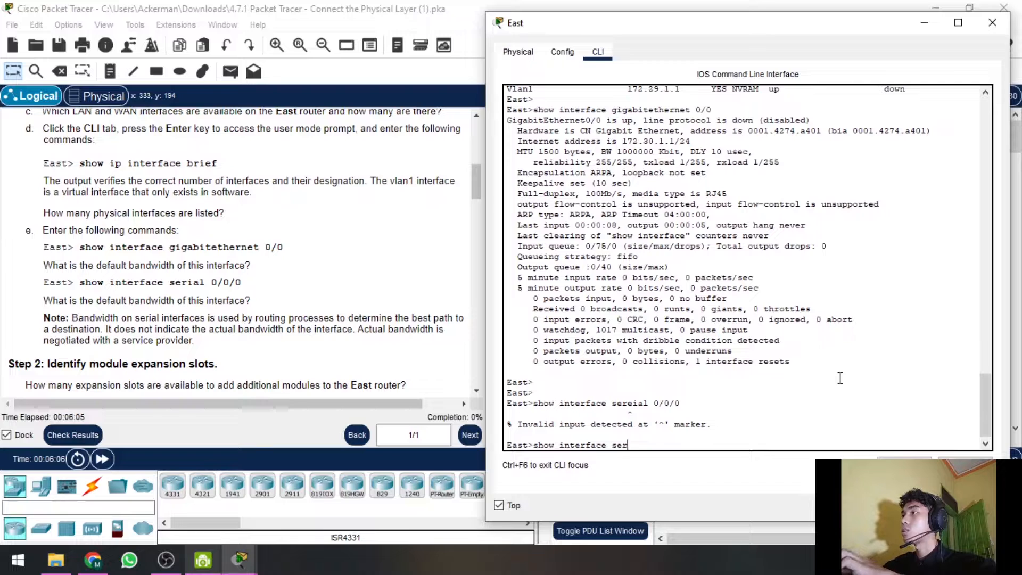
{"action": "type", "text": "ial 0/0/0"}
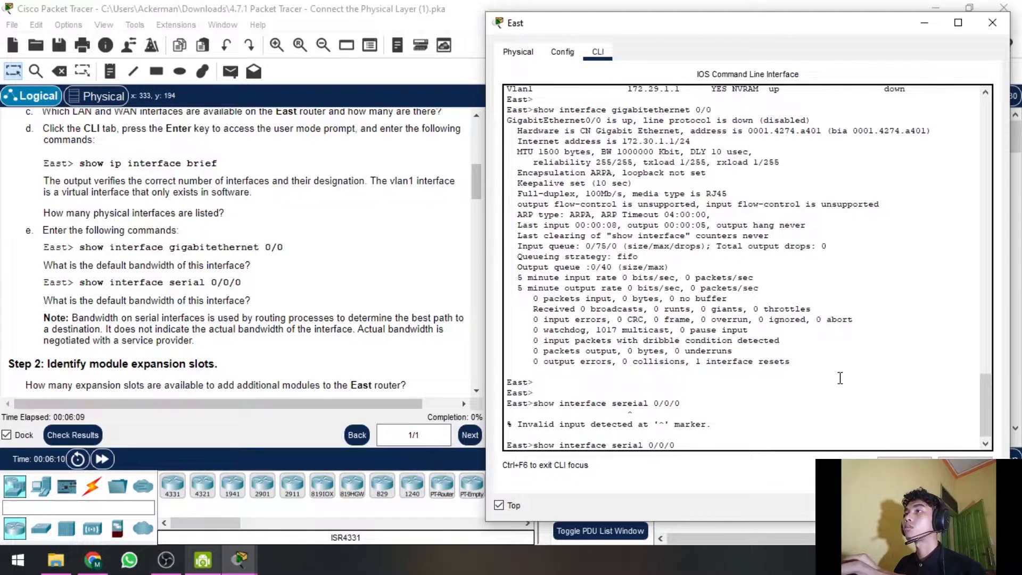
{"action": "key", "text": "Return"}
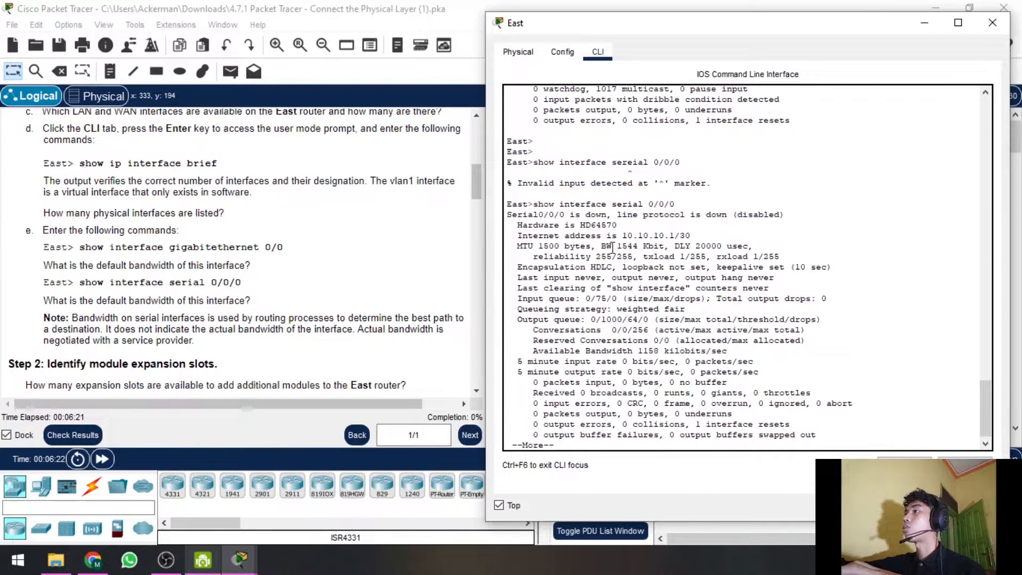
{"action": "left_click_drag", "start_coordinate": [653, 246], "coordinate": [602, 249]}
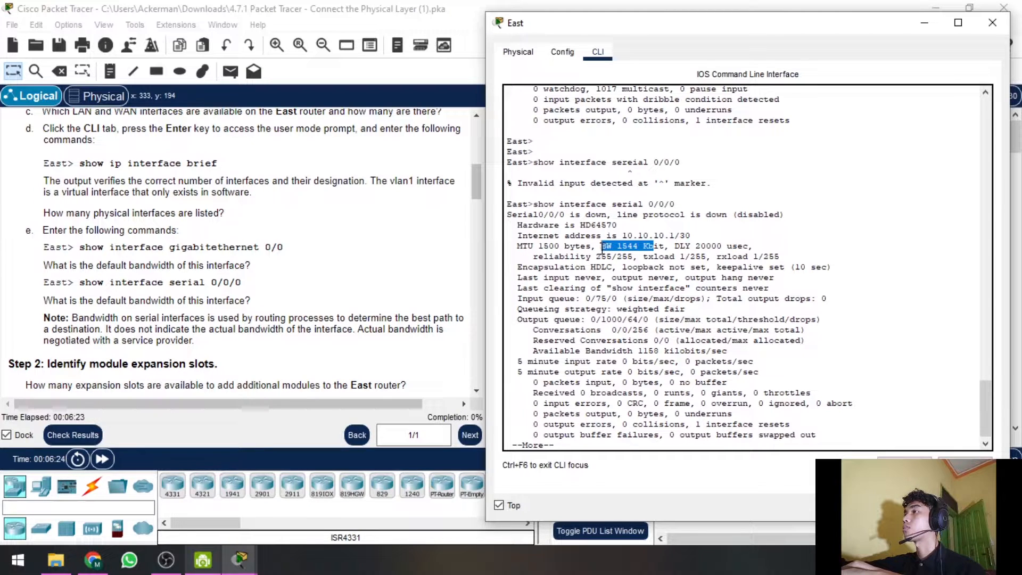
{"action": "left_click", "coordinate": [311, 262]}
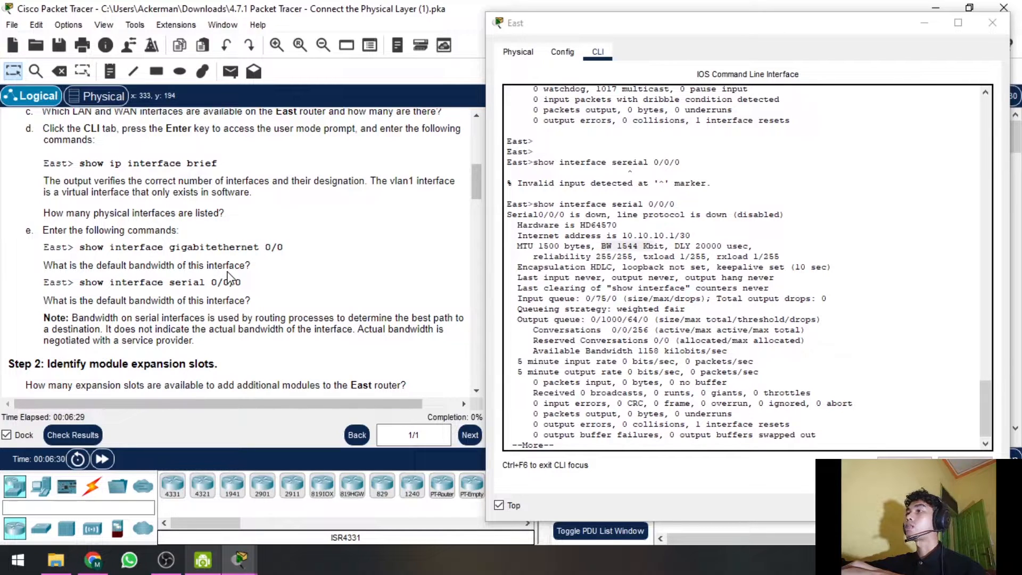
- Read the Step 2 expansion slot questions and examine the East router's module slots in its physical view, then minimize its window
{"action": "scroll", "coordinate": [229, 277], "scroll_direction": "down", "scroll_amount": 1}
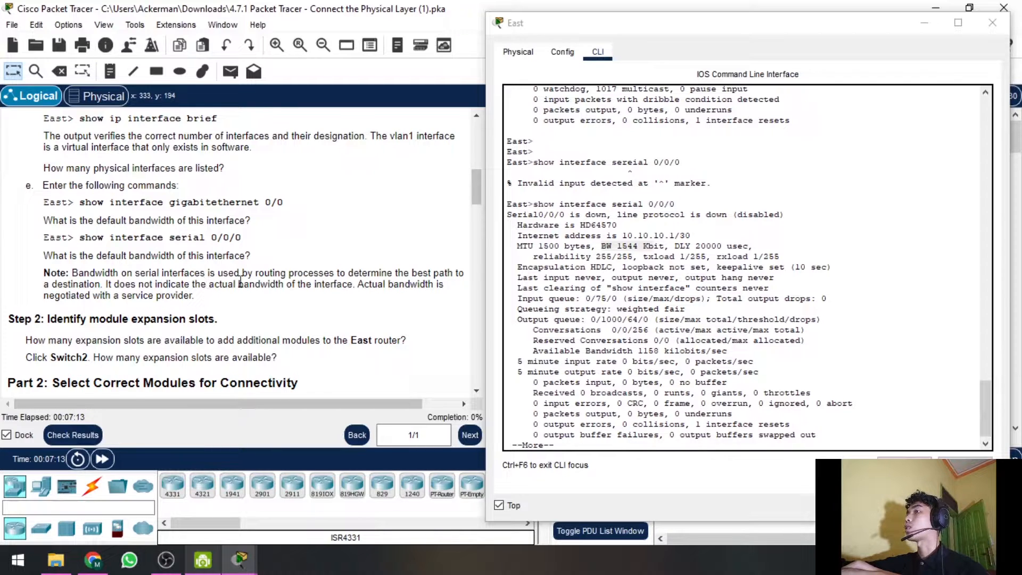
{"action": "scroll", "coordinate": [240, 282], "scroll_direction": "down", "scroll_amount": 3}
{"action": "scroll", "coordinate": [241, 285], "scroll_direction": "up", "scroll_amount": 1}
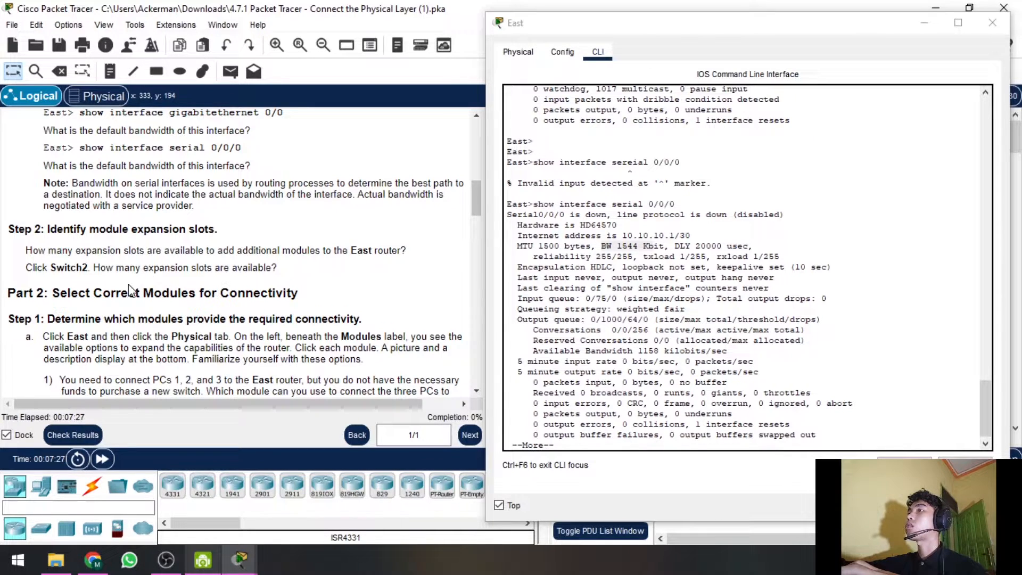
{"action": "left_click", "coordinate": [992, 22]}
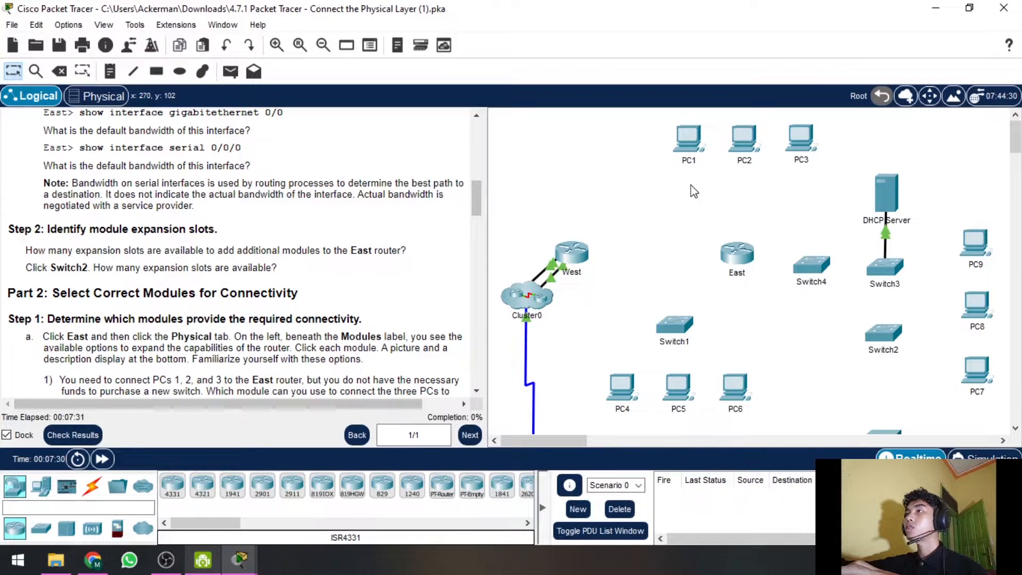
{"action": "left_click", "coordinate": [722, 264]}
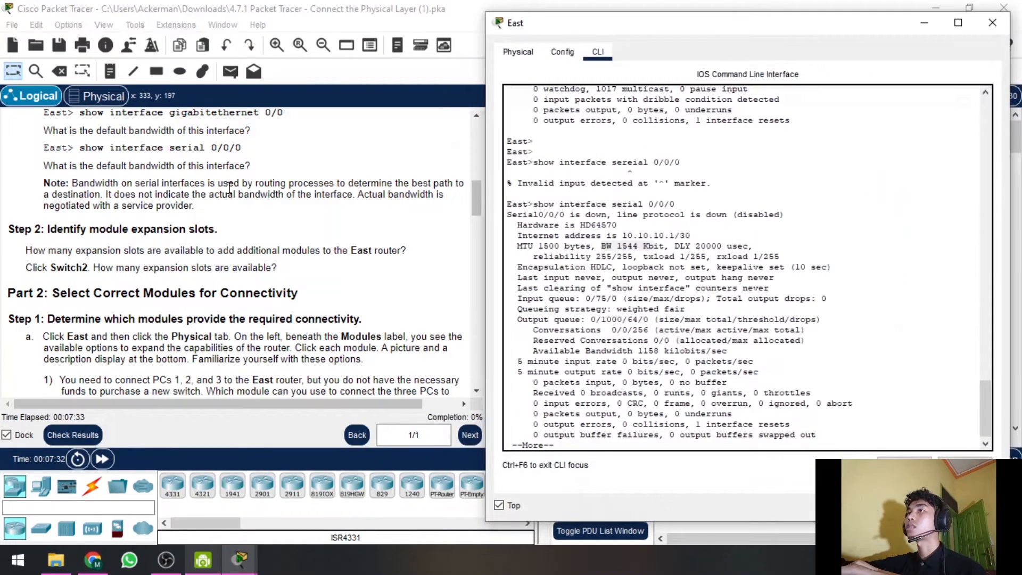
{"action": "left_click", "coordinate": [534, 58]}
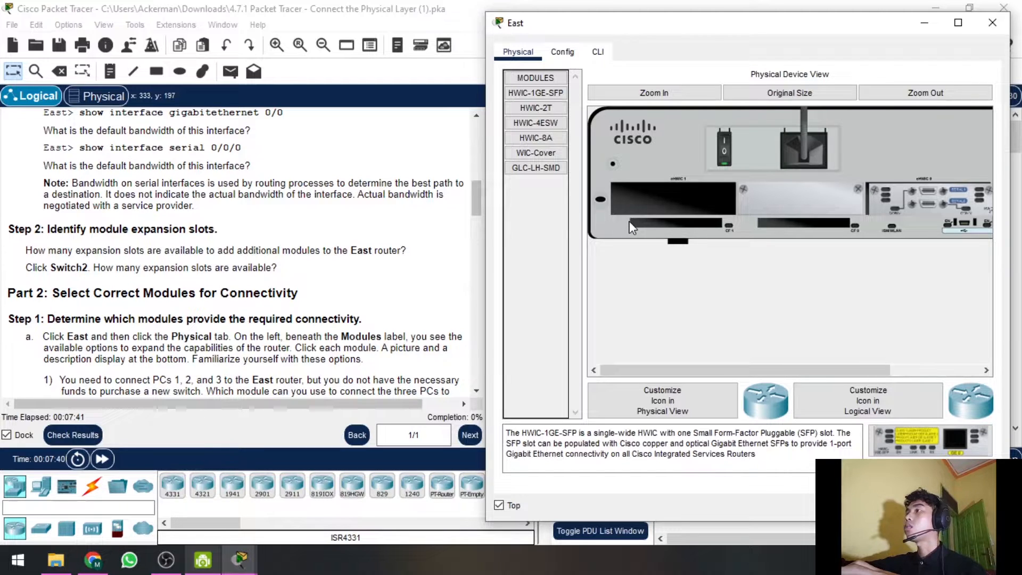
{"action": "mouse_move", "coordinate": [752, 33]}
{"action": "left_mouse_down"}
{"action": "mouse_move", "coordinate": [782, 41]}
{"action": "mouse_move", "coordinate": [765, 39]}
{"action": "left_mouse_up"}
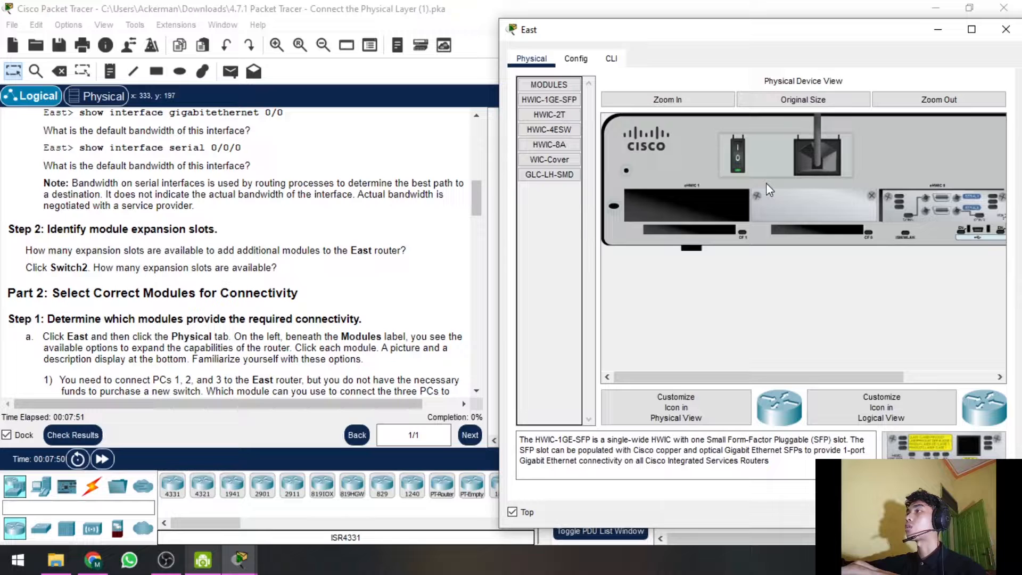
{"action": "left_click", "coordinate": [939, 29]}
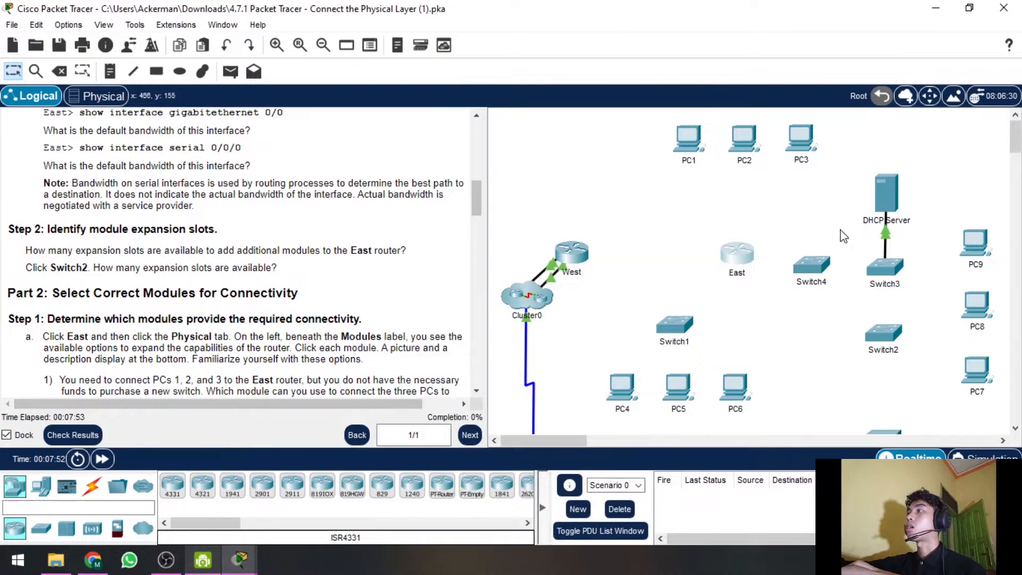
- Open Switch2's physical view beside the instructions and examine its available expansion slots
{"action": "left_click", "coordinate": [885, 334]}
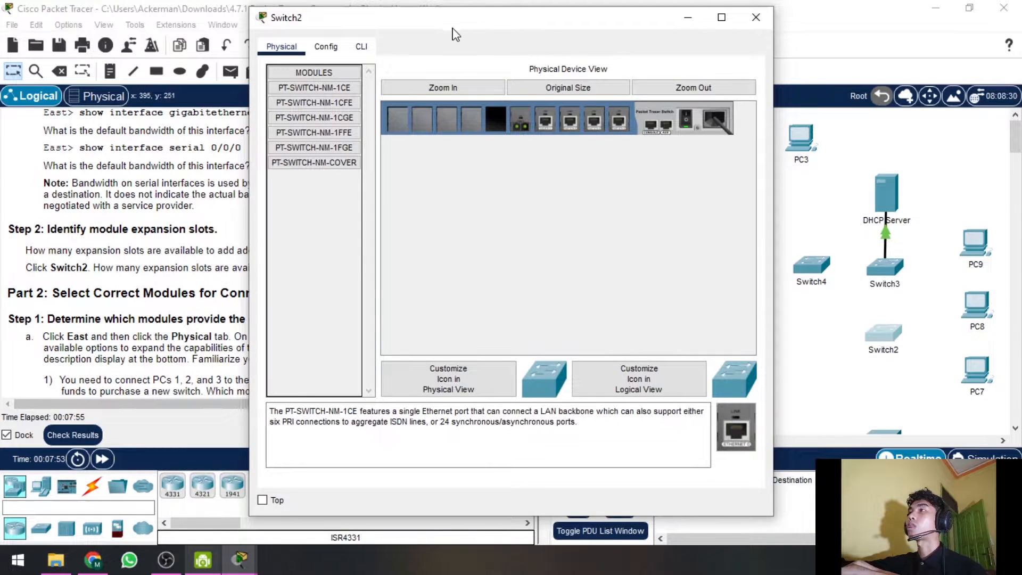
{"action": "left_click_drag", "start_coordinate": [455, 35], "coordinate": [645, 32]}
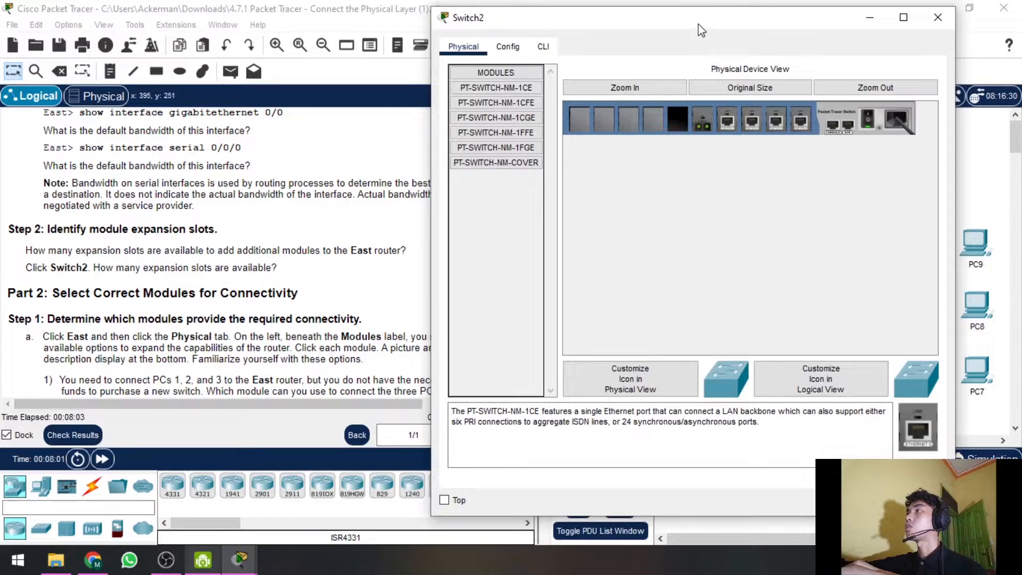
{"action": "left_click_drag", "start_coordinate": [702, 31], "coordinate": [754, 82]}
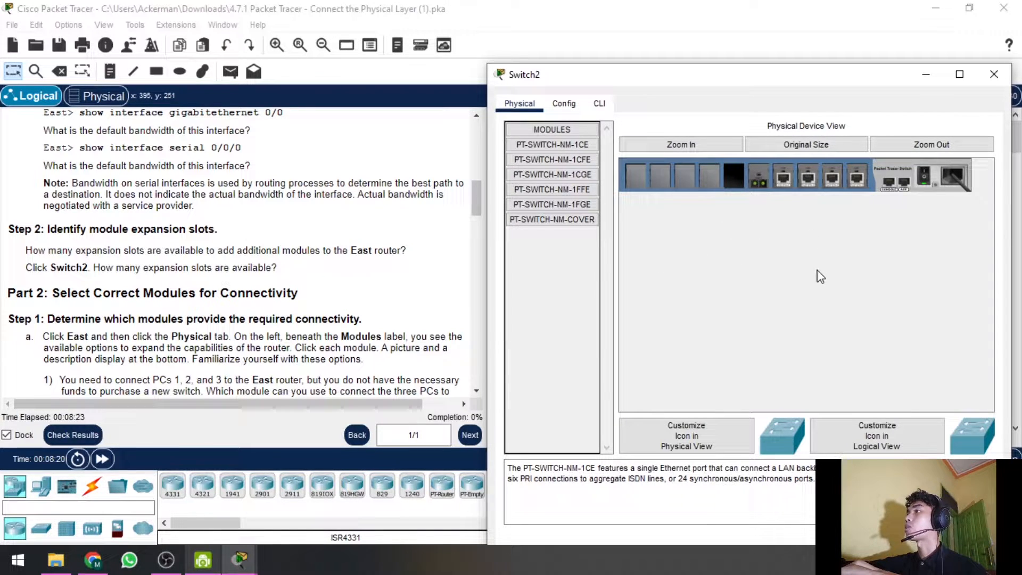
- Minimize Switch2's window and read the Part 2 Step 1 instructions on determining which modules provide the required connectivity
{"action": "left_click", "coordinate": [928, 76]}
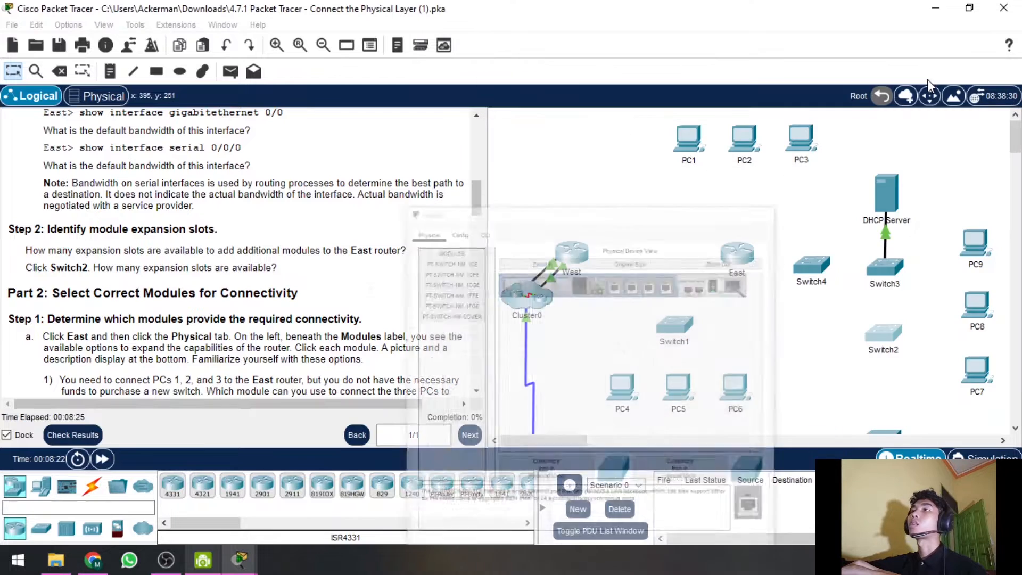
{"action": "scroll", "coordinate": [257, 217], "scroll_direction": "down", "scroll_amount": 4}
{"action": "scroll", "coordinate": [257, 217], "scroll_direction": "up", "scroll_amount": 2}
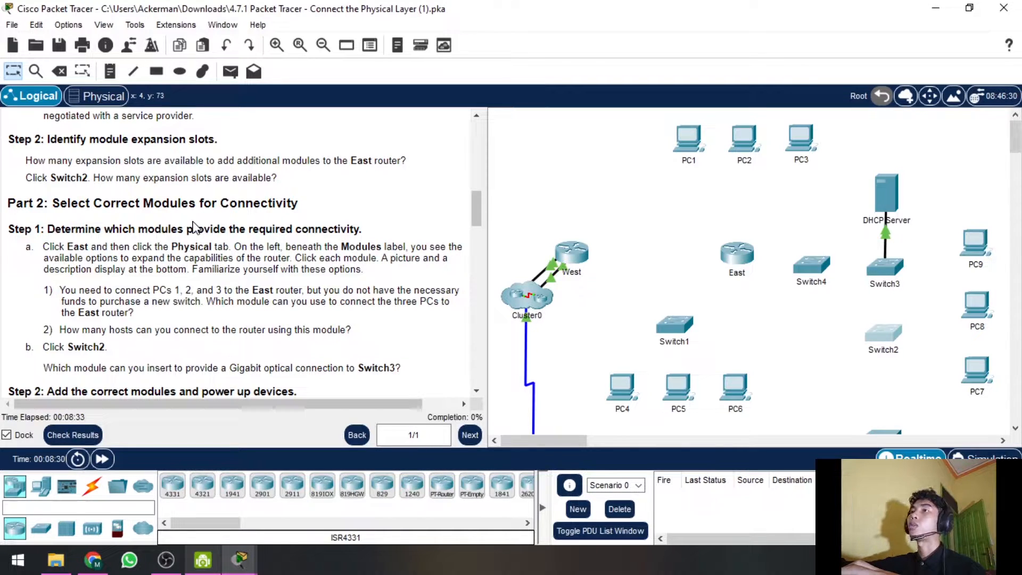
{"action": "scroll", "coordinate": [195, 196], "scroll_direction": "down", "scroll_amount": 1}
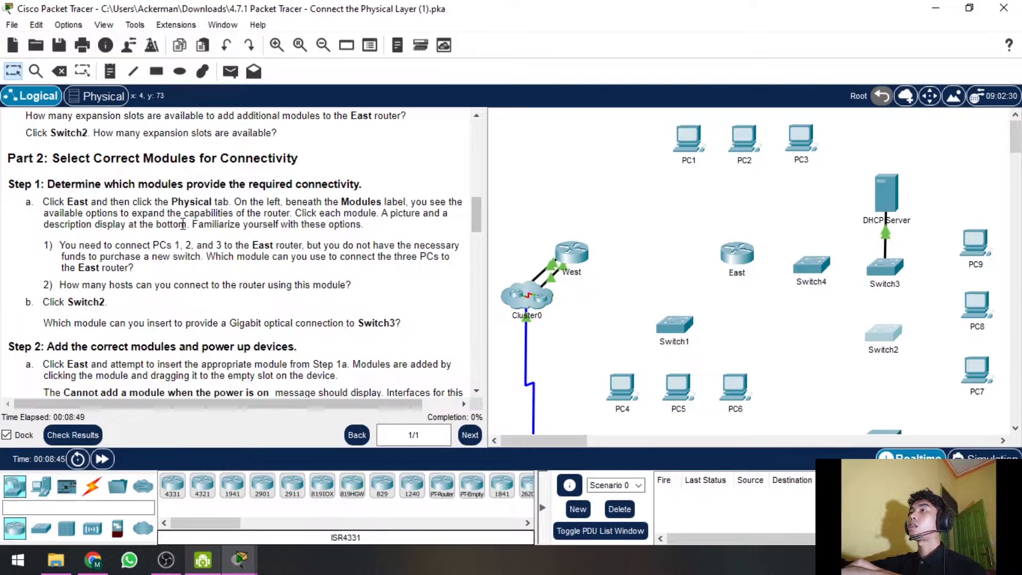
- Open the East router's physical view beside the instructions and read the description of its HWIC-1GE-SFP module
{"action": "left_click", "coordinate": [736, 257]}
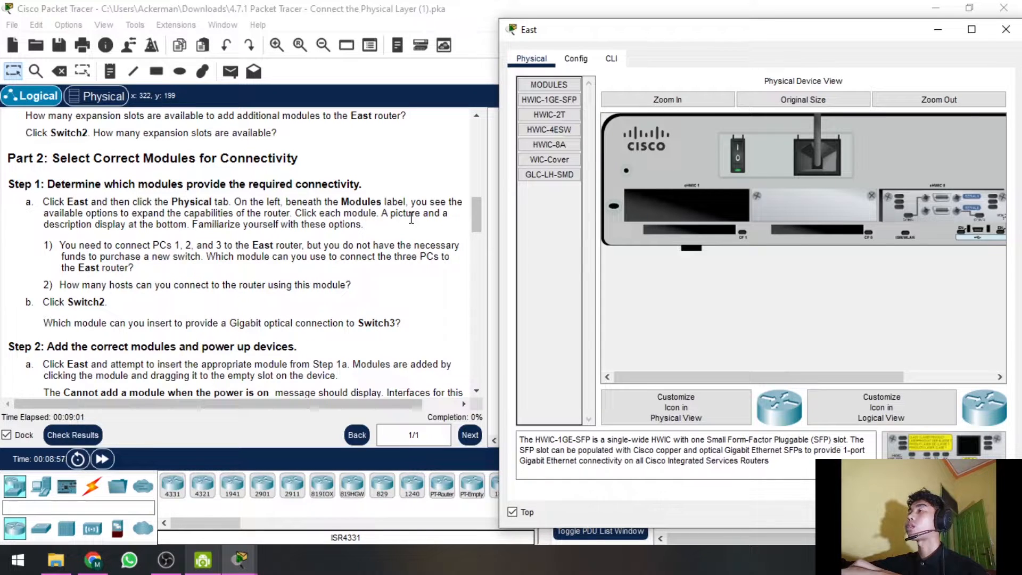
{"action": "left_click_drag", "start_coordinate": [593, 34], "coordinate": [627, 85]}
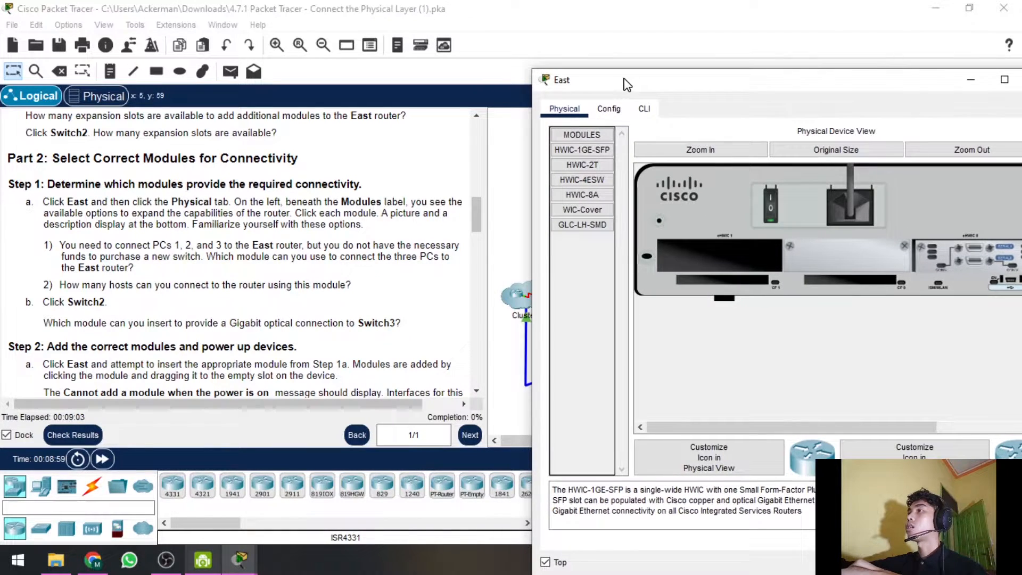
{"action": "left_click", "coordinate": [584, 138]}
{"action": "left_click", "coordinate": [585, 137]}
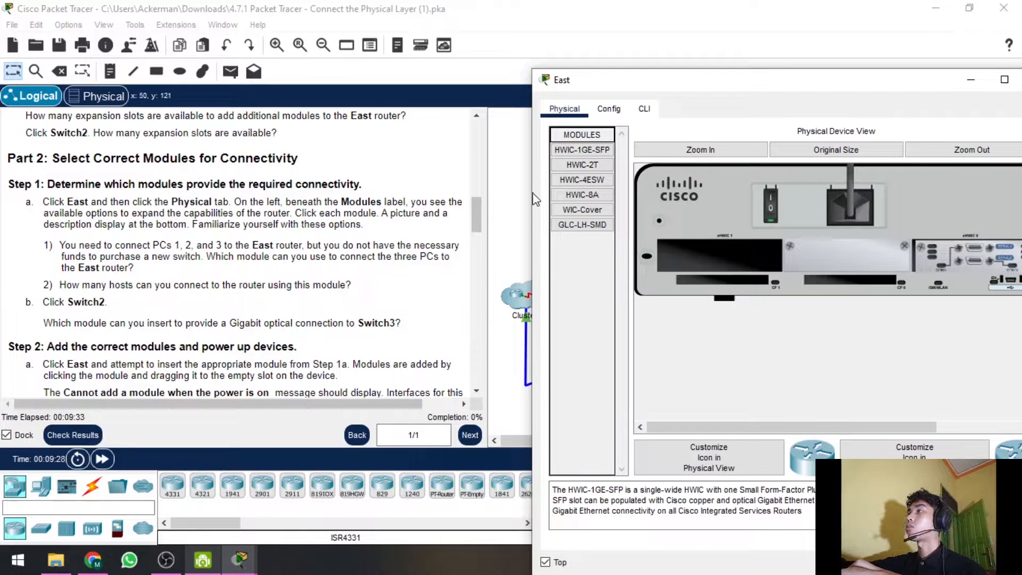
{"action": "left_click_drag", "start_coordinate": [612, 84], "coordinate": [558, 77]}
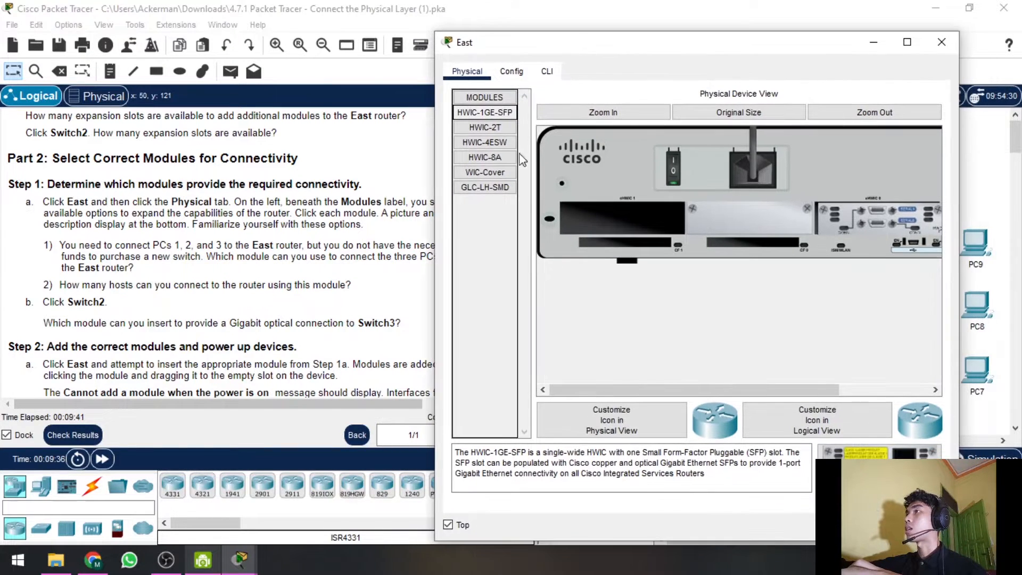
{"action": "left_click_drag", "start_coordinate": [628, 71], "coordinate": [585, 41]}
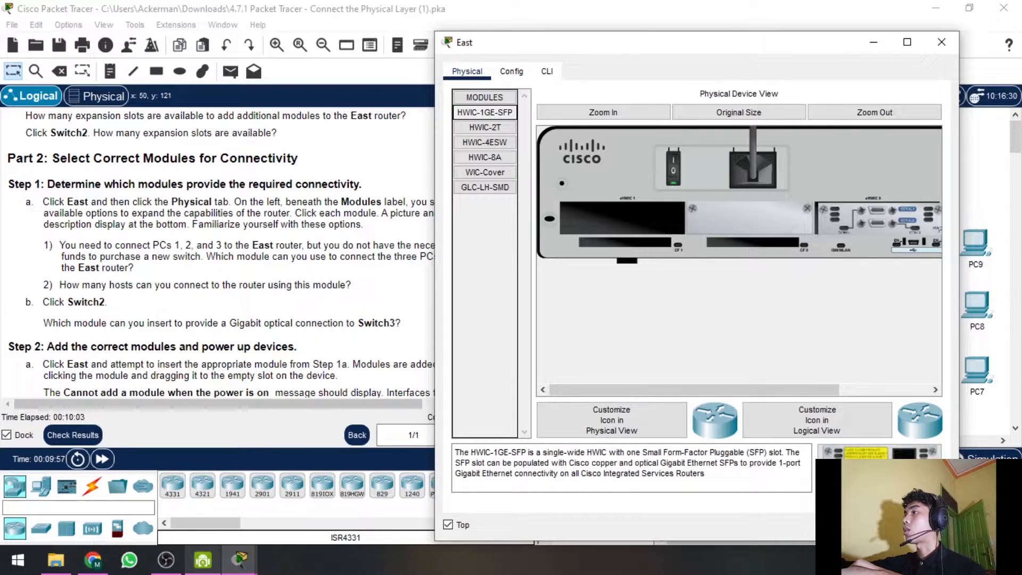
- Review the descriptions of the East router's HWIC-2T, HWIC-4ESW, HWIC-8A, WIC-Cover and GLC-LH-SMD modules
{"action": "key", "text": "Down"}
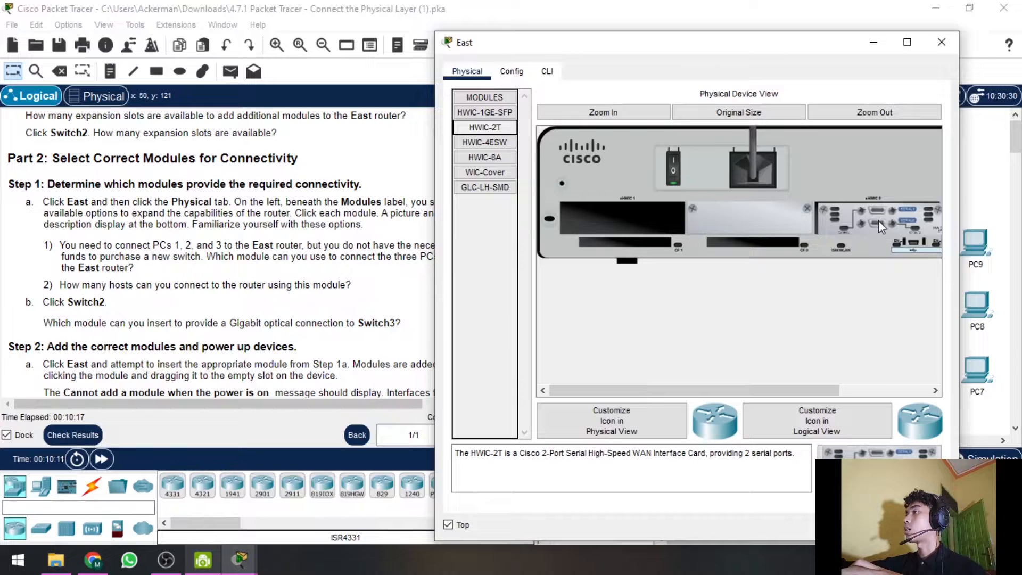
{"action": "left_click", "coordinate": [504, 142]}
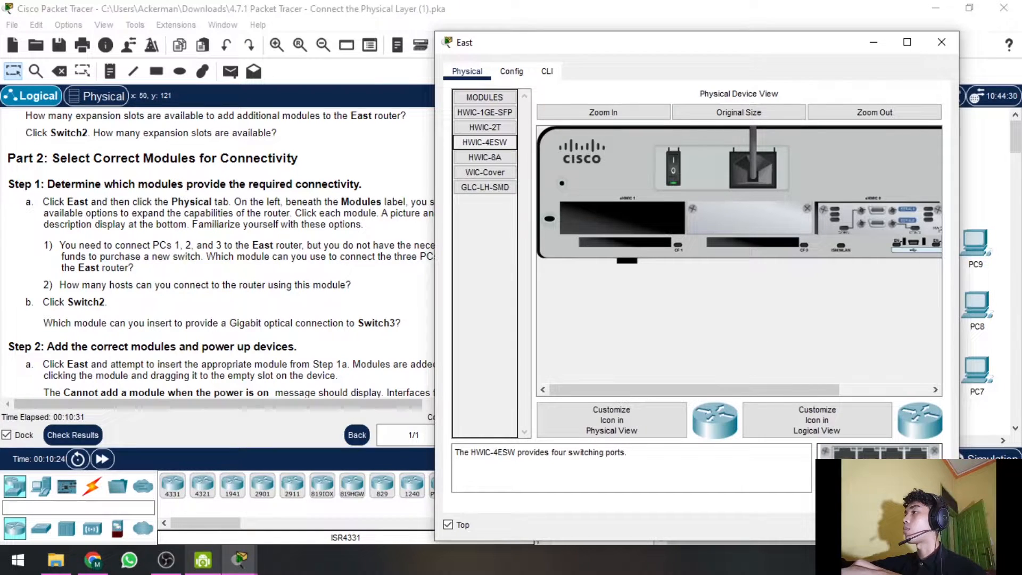
{"action": "left_click", "coordinate": [486, 158]}
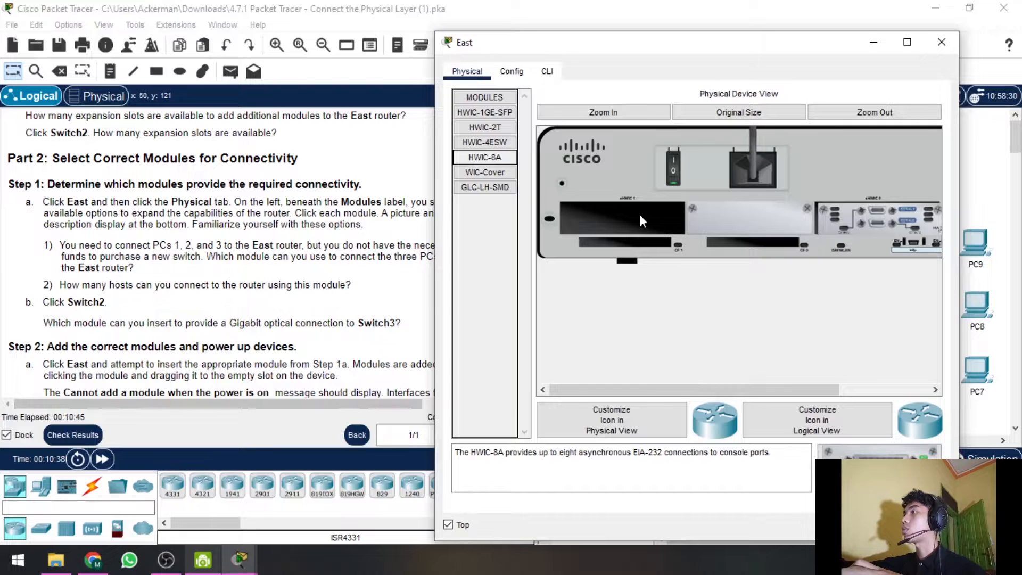
{"action": "key", "text": "Down"}
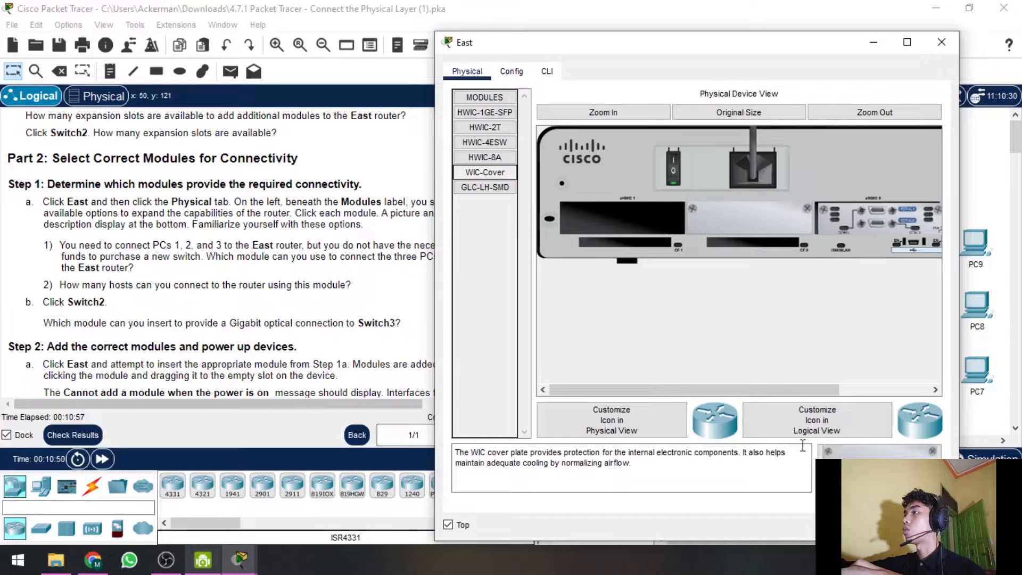
{"action": "left_click", "coordinate": [496, 188]}
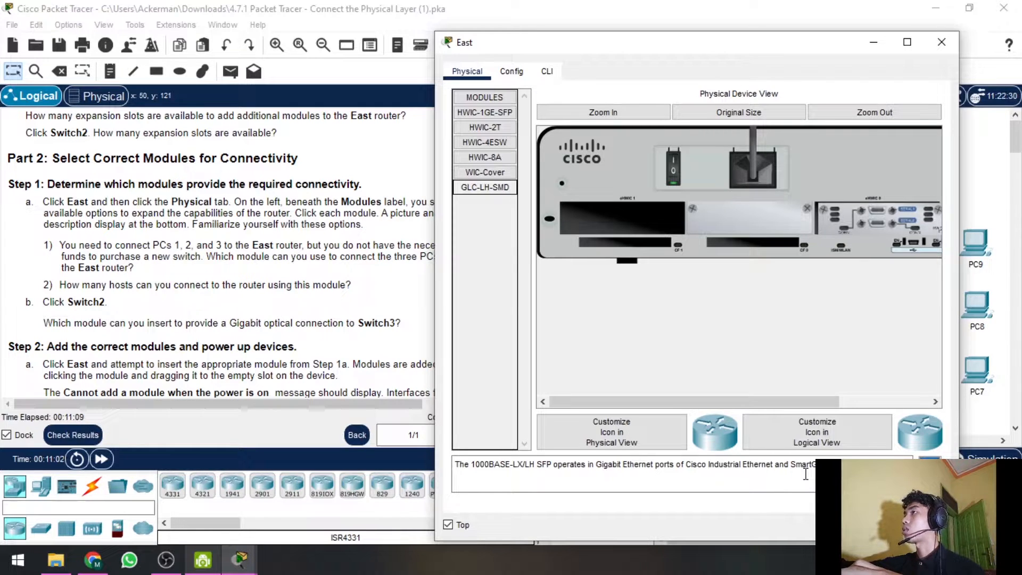
{"action": "left_click", "coordinate": [486, 172]}
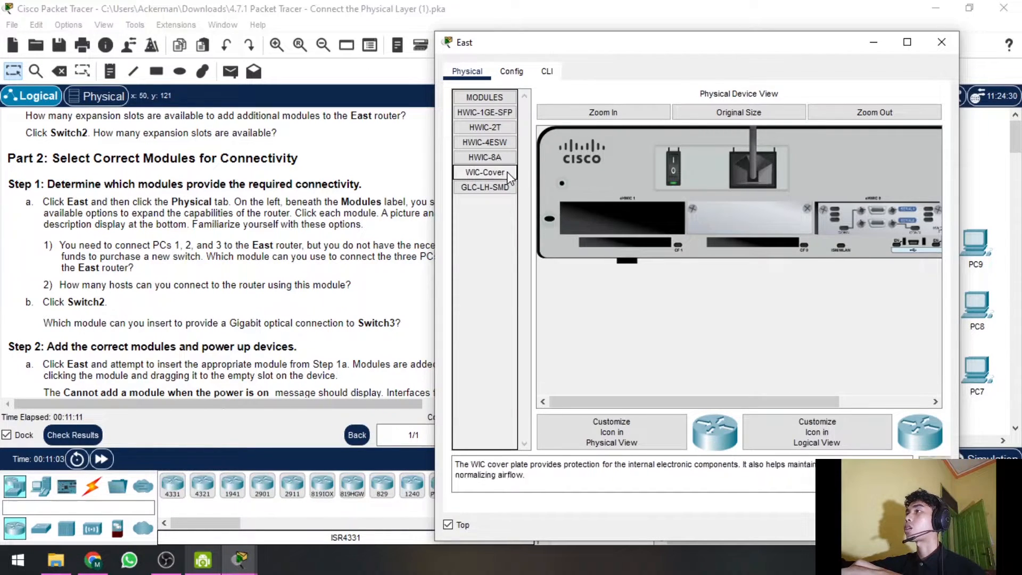
{"action": "left_click", "coordinate": [498, 157]}
- Reread the question about connecting PCs 1, 2 and 3 to the East router, and minimize the router's window
{"action": "left_click", "coordinate": [319, 293]}
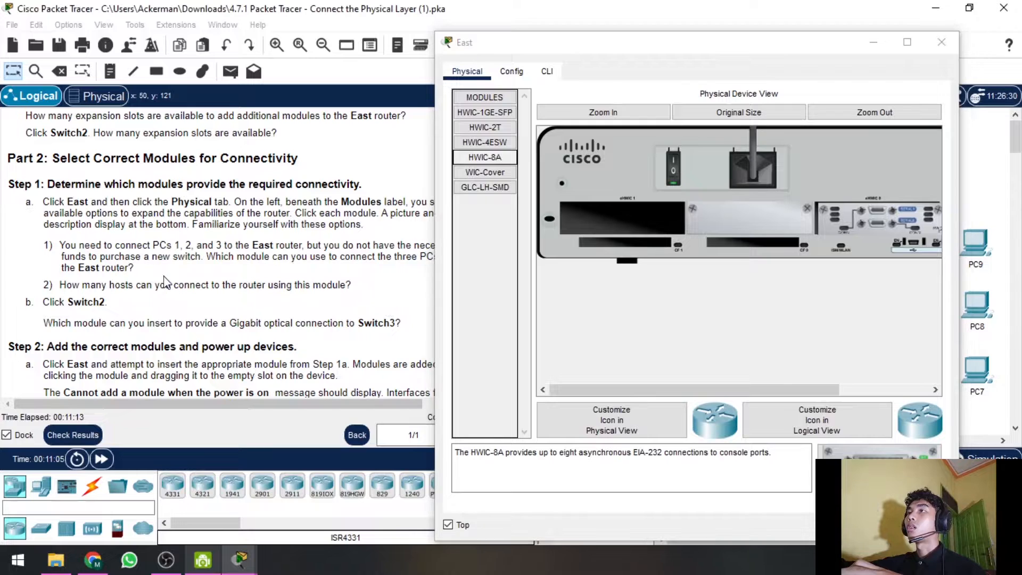
{"action": "left_click", "coordinate": [679, 49]}
{"action": "left_click_drag", "start_coordinate": [681, 53], "coordinate": [763, 52]}
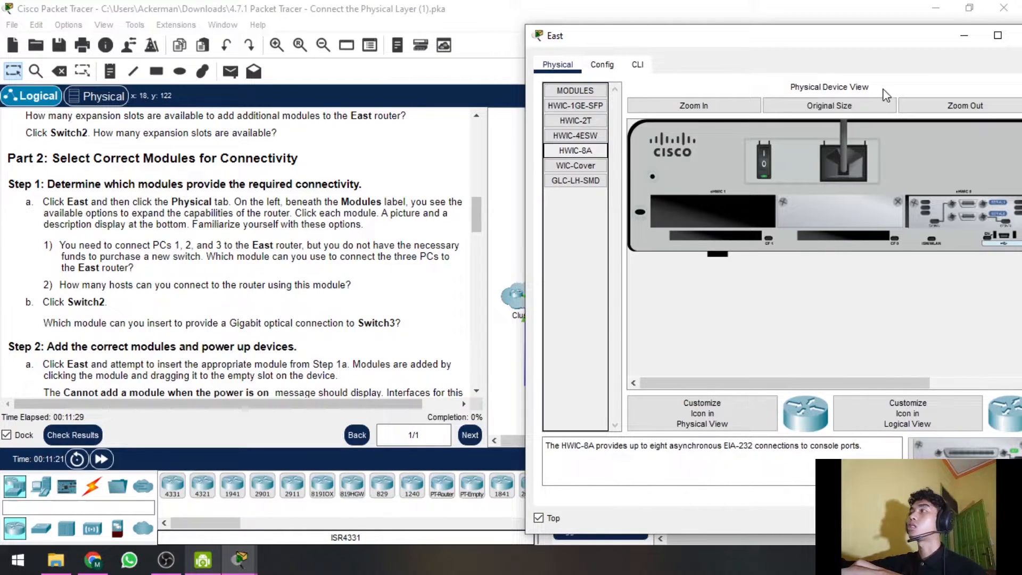
{"action": "left_click", "coordinate": [958, 39]}
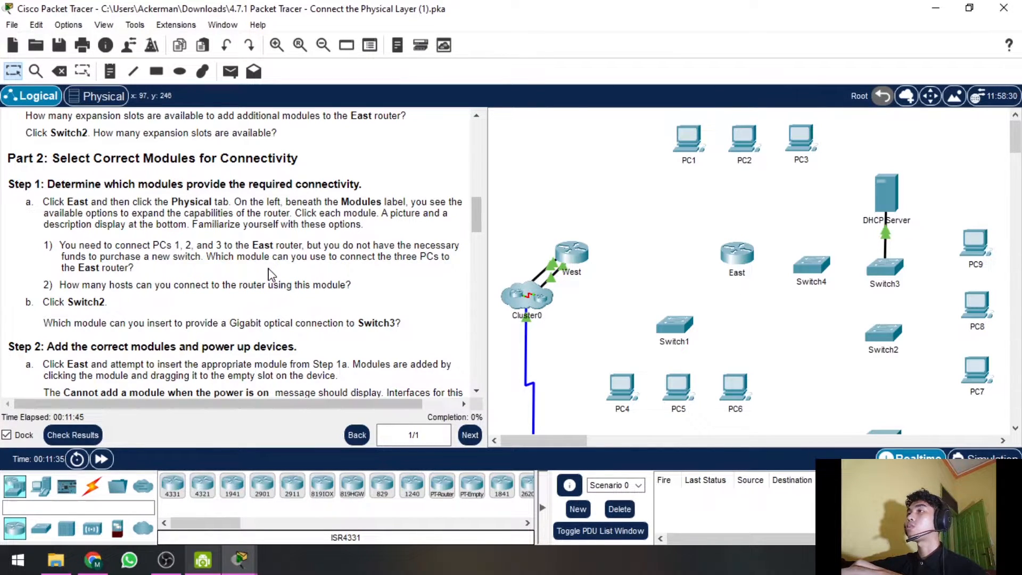
- Reopen the East router's physical view and examine the HWIC-4ESW module as the option for connecting the three PCs
{"action": "left_click", "coordinate": [737, 254]}
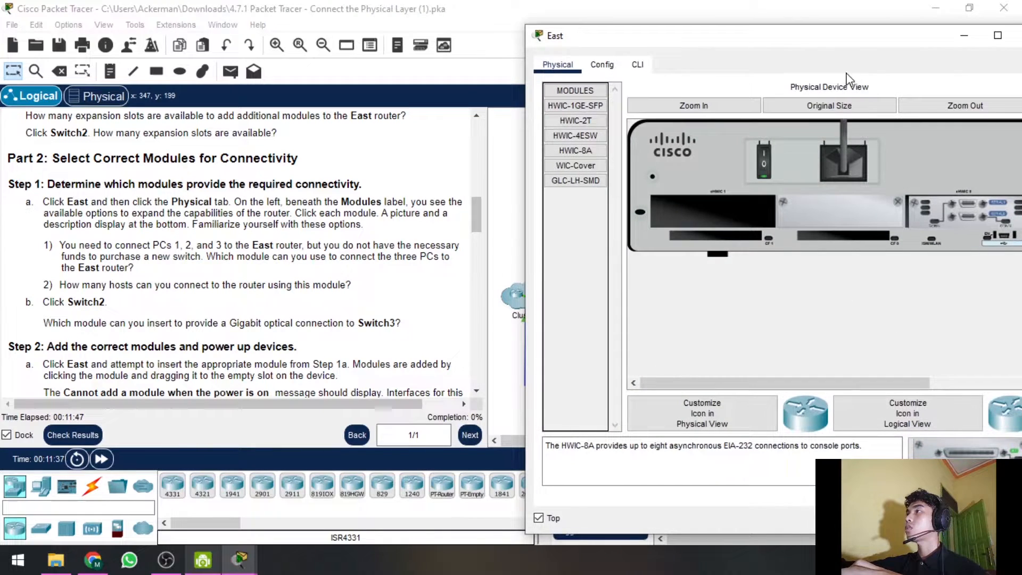
{"action": "left_click_drag", "start_coordinate": [810, 46], "coordinate": [754, 63]}
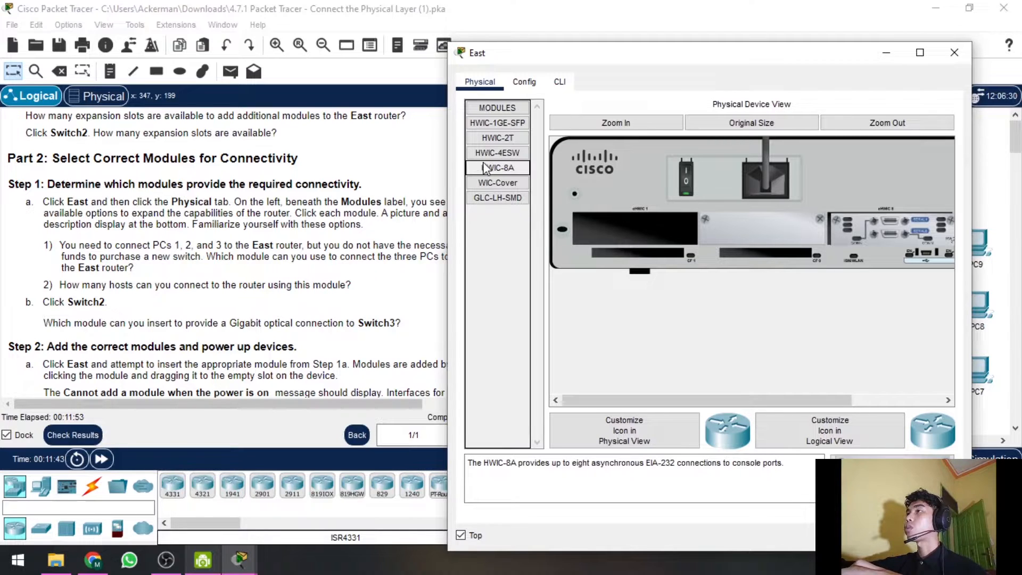
{"action": "left_click", "coordinate": [507, 154]}
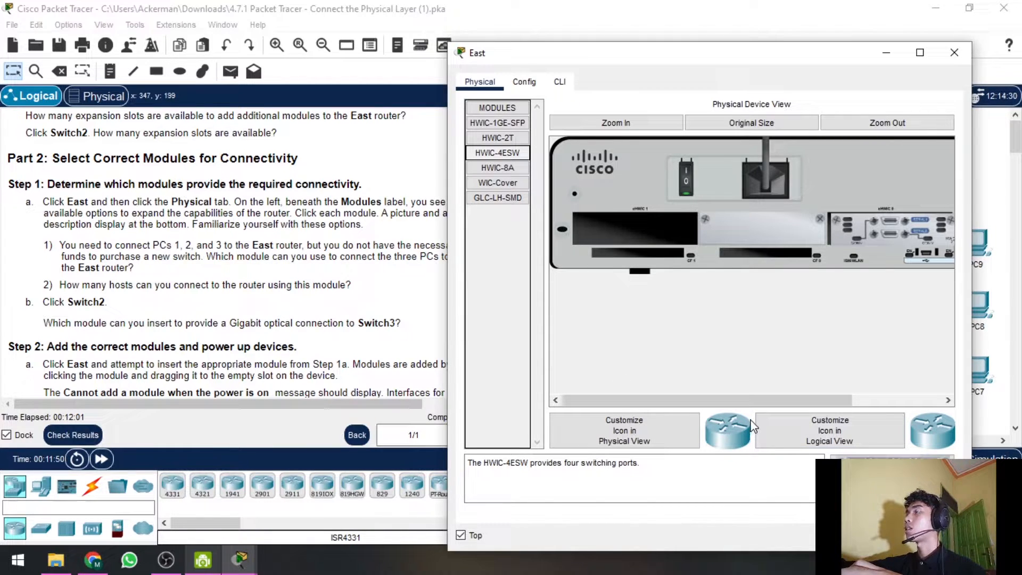
{"action": "left_click_drag", "start_coordinate": [627, 63], "coordinate": [637, 49]}
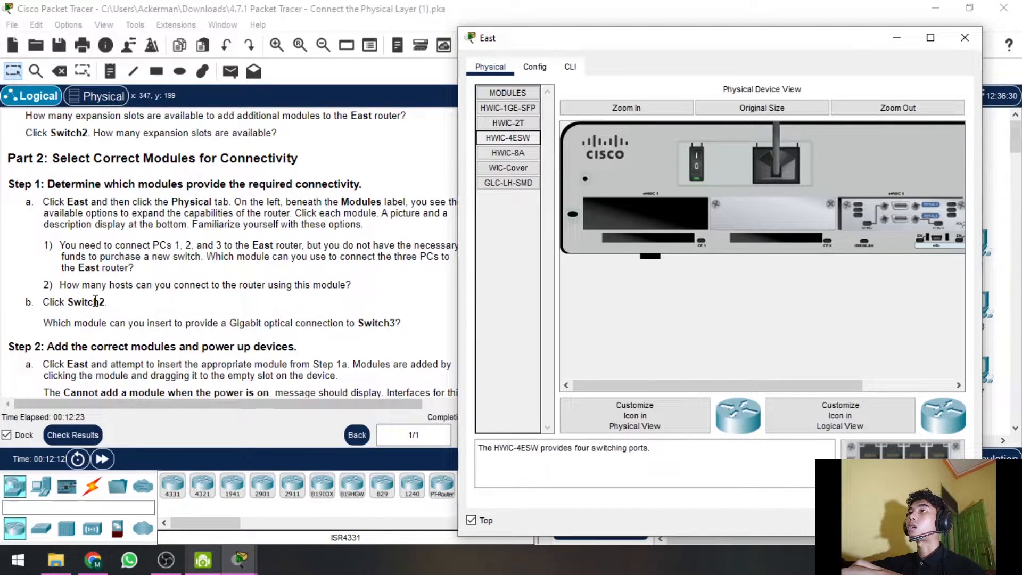
- Open Switch2's physical view in place of the East router's and highlight "Gigabit optical" in the Step 1b question
{"action": "scroll", "coordinate": [114, 309], "scroll_direction": "down", "scroll_amount": 1}
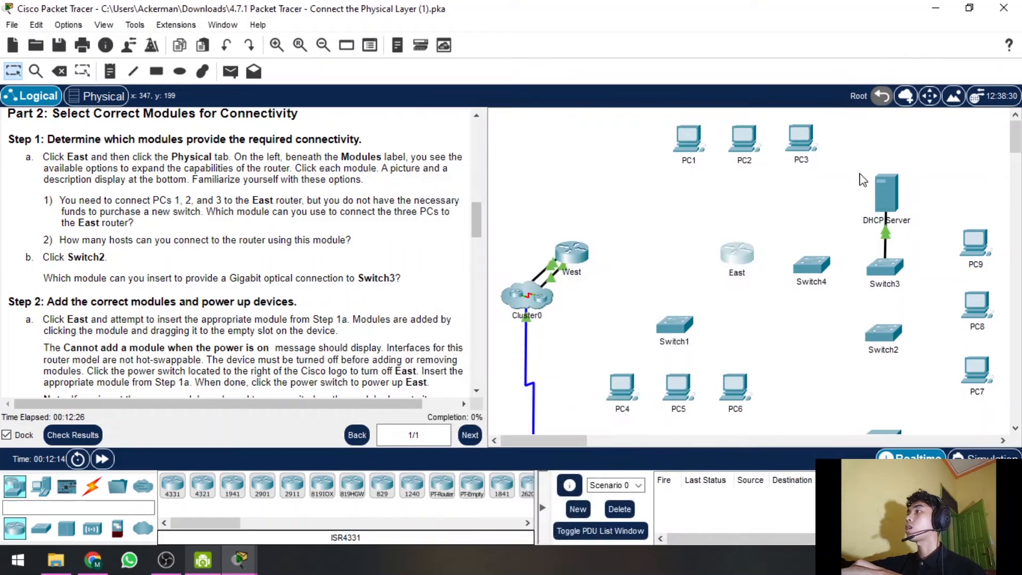
{"action": "left_click", "coordinate": [897, 38]}
{"action": "left_click", "coordinate": [884, 337]}
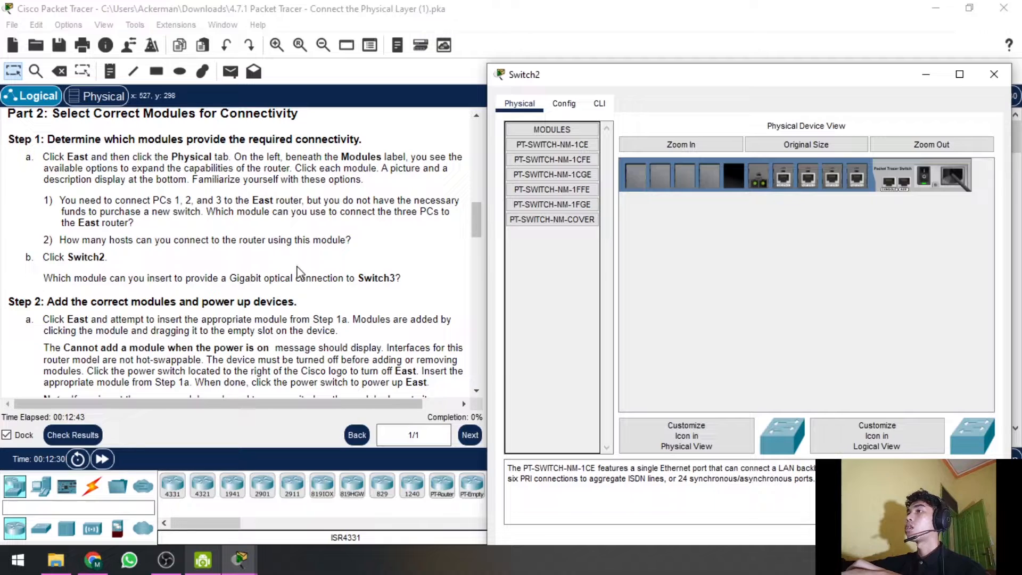
{"action": "left_click_drag", "start_coordinate": [233, 279], "coordinate": [296, 284]}
- Compare the descriptions of Switch2's modules from PT-SWITCH-NM-1CE through PT-SWITCH-NM-COVER, and return to PT-SWITCH-NM-1FGE
{"action": "left_click", "coordinate": [591, 145]}
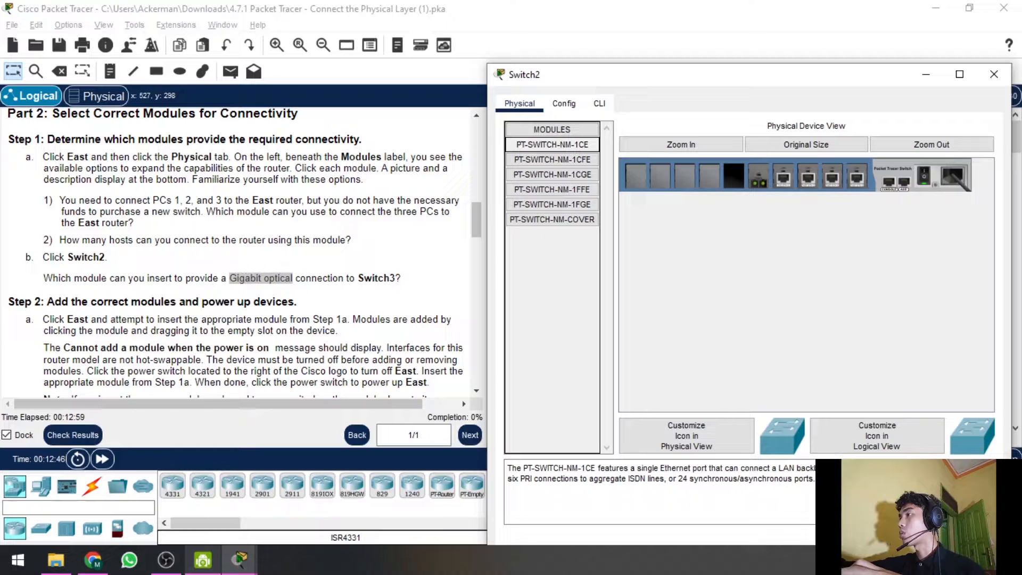
{"action": "left_click", "coordinate": [563, 159]}
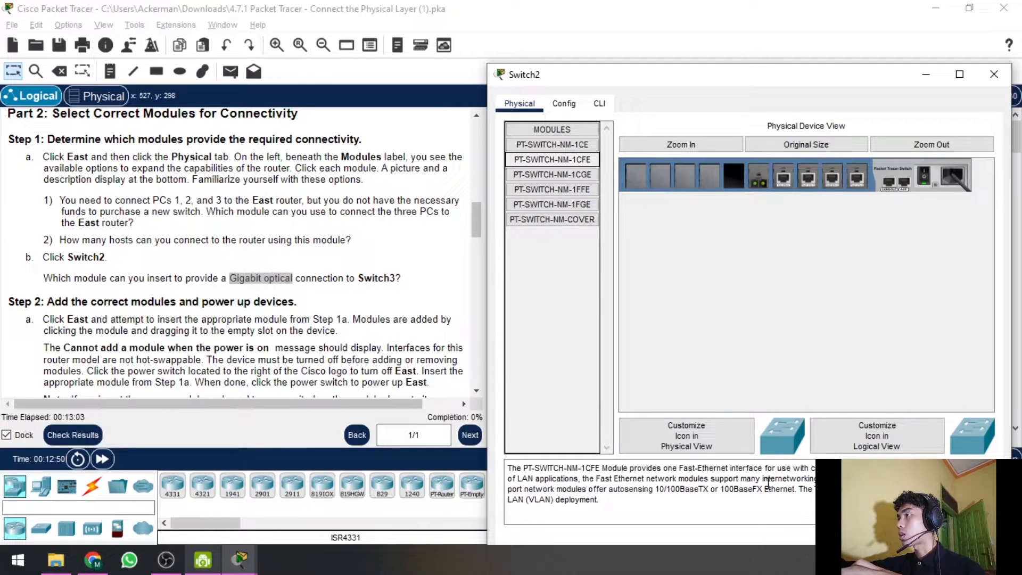
{"action": "left_click", "coordinate": [553, 174]}
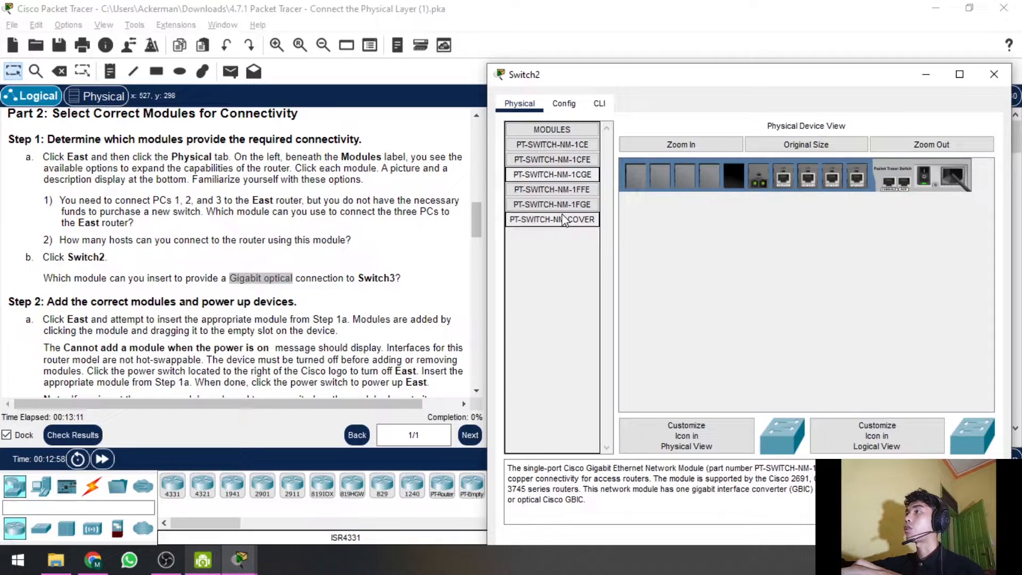
{"action": "left_click", "coordinate": [565, 190]}
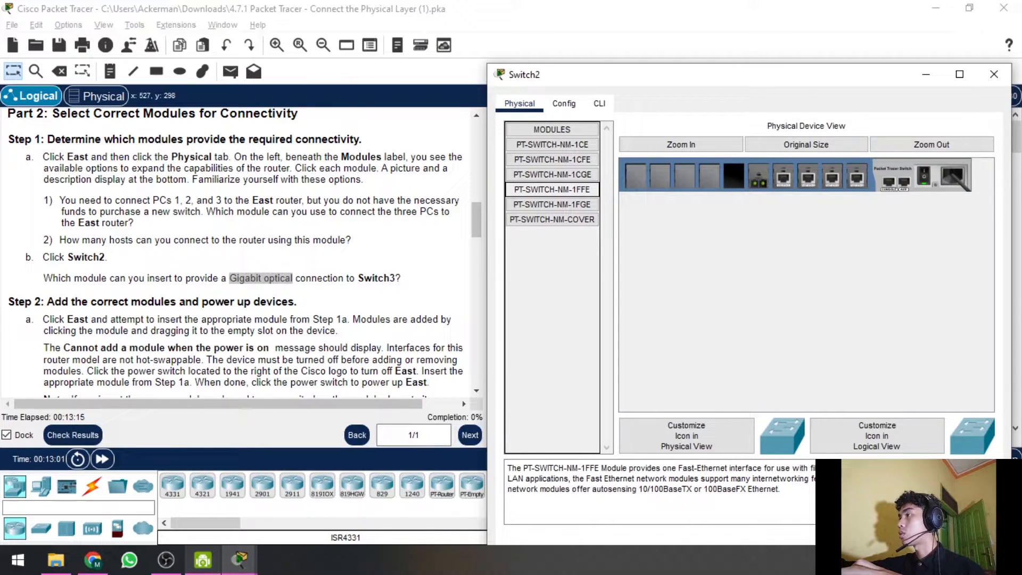
{"action": "left_click", "coordinate": [587, 206]}
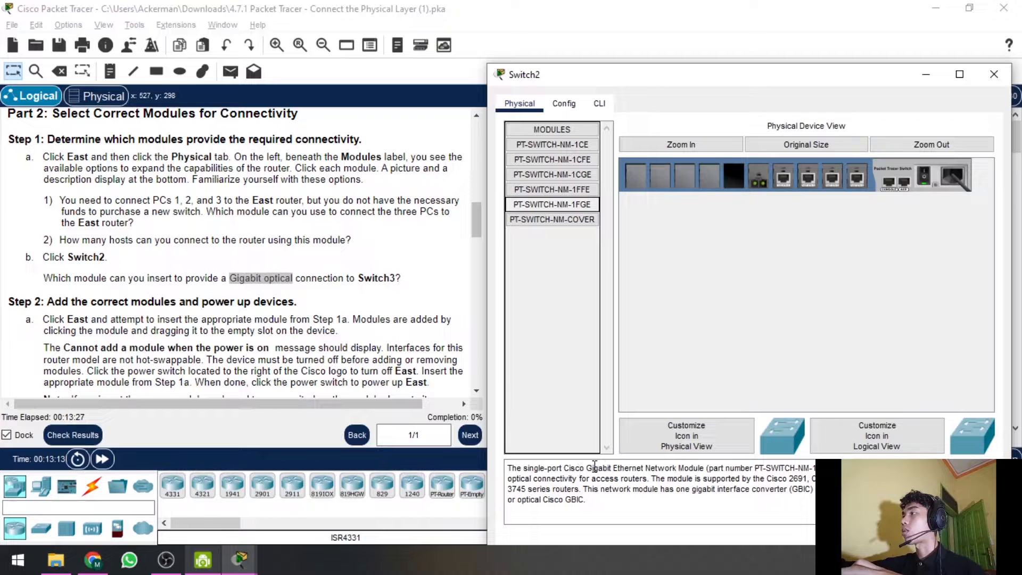
{"action": "left_click", "coordinate": [557, 223]}
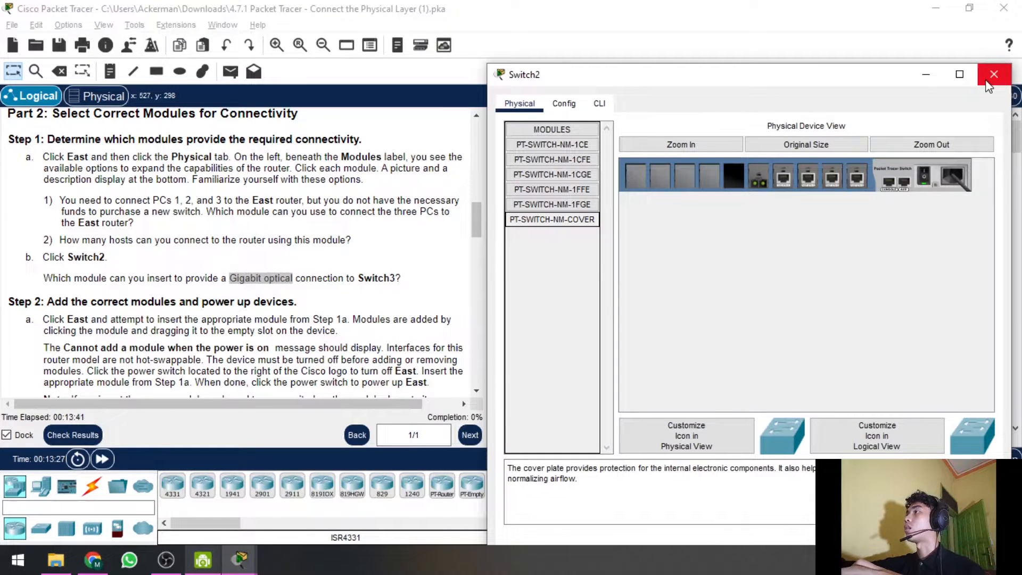
{"action": "left_click", "coordinate": [567, 205]}
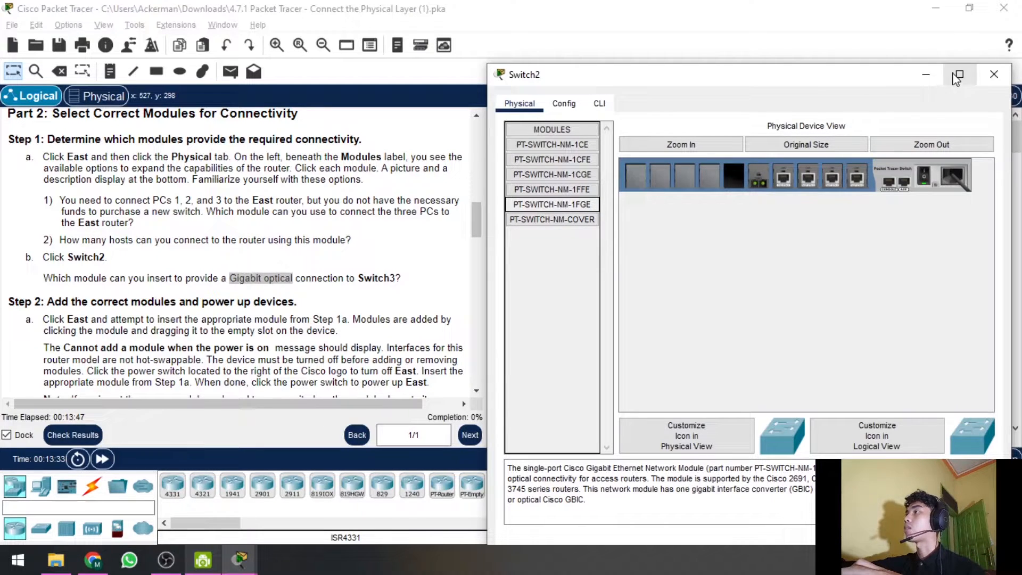
- Read the Part 2 Step 2 instructions on adding modules and open the East router's physical view beside them
{"action": "left_click", "coordinate": [927, 75]}
{"action": "scroll", "coordinate": [230, 272], "scroll_direction": "down", "scroll_amount": 1}
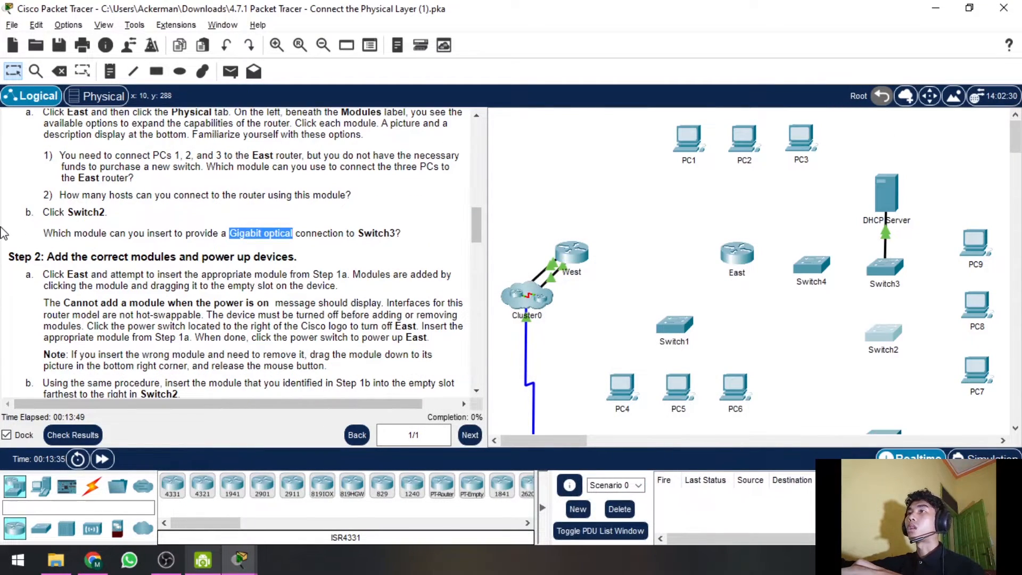
{"action": "scroll", "coordinate": [116, 200], "scroll_direction": "down", "scroll_amount": 1}
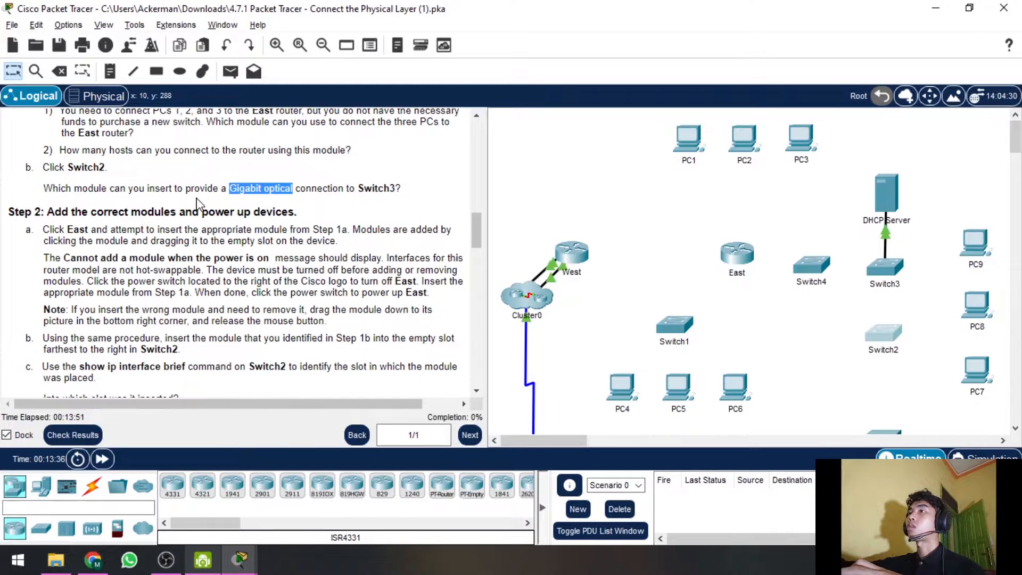
{"action": "scroll", "coordinate": [197, 204], "scroll_direction": "down", "scroll_amount": 1}
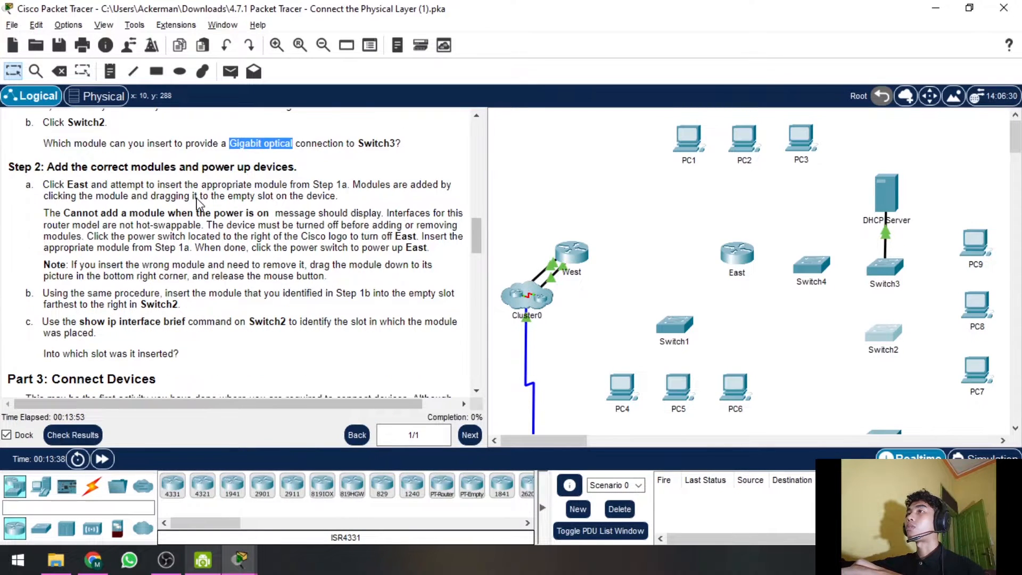
{"action": "left_click", "coordinate": [740, 249]}
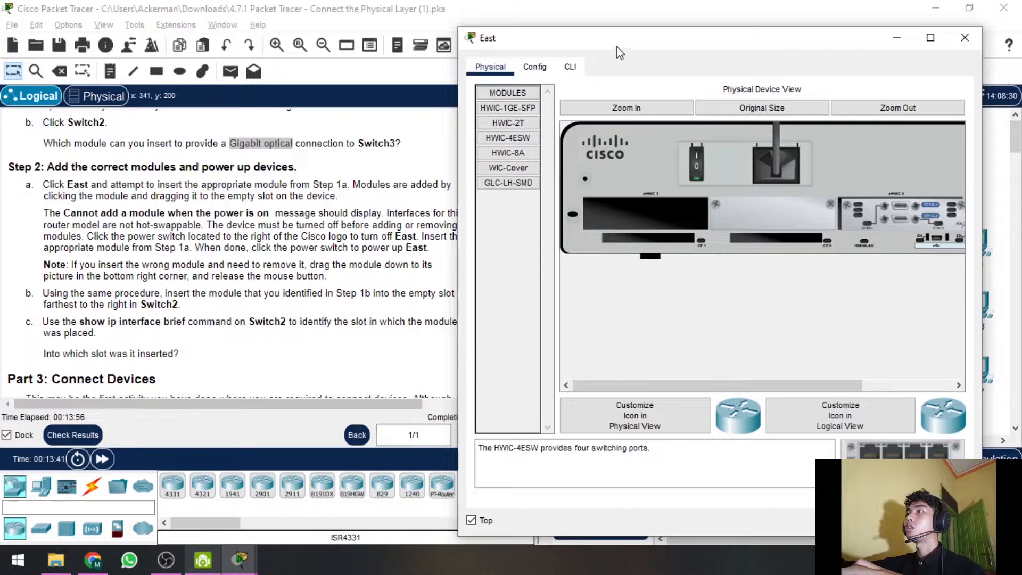
{"action": "left_click_drag", "start_coordinate": [532, 38], "coordinate": [639, 31]}
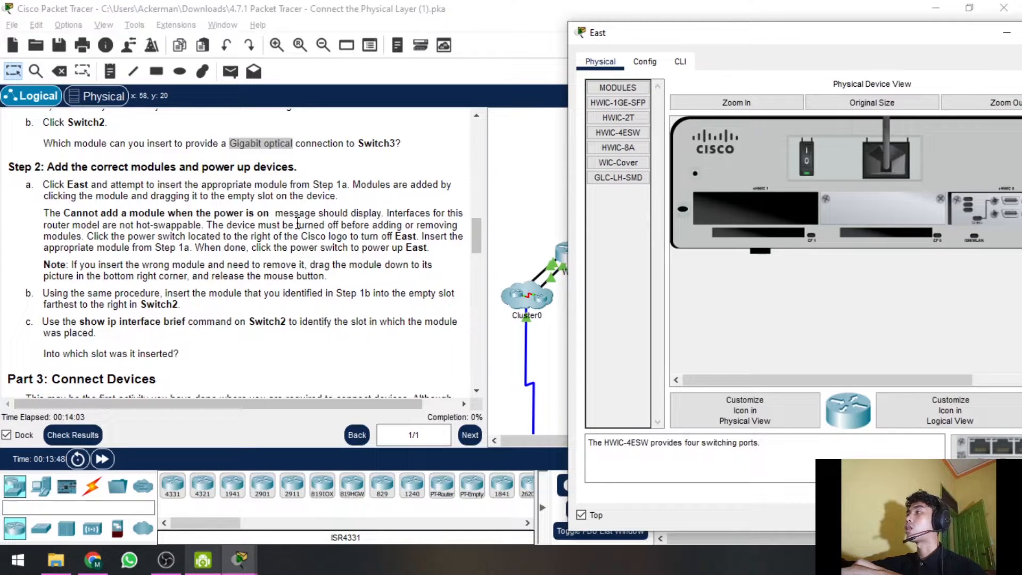
- Power off the East router, insert the HWIC-4ESW module into its empty slot, power it back on, and close its window
{"action": "left_click_drag", "start_coordinate": [846, 38], "coordinate": [760, 62]}
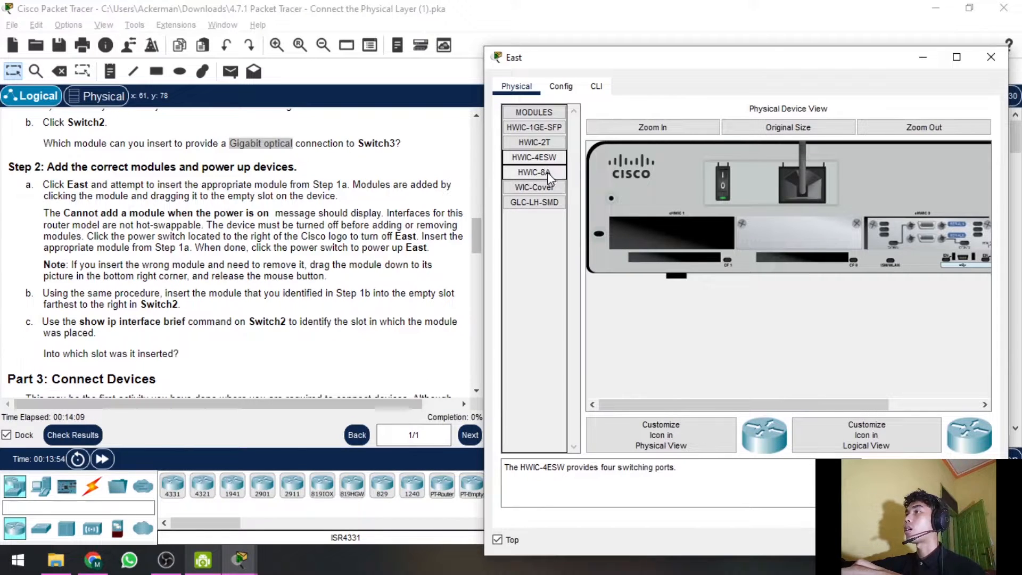
{"action": "left_click", "coordinate": [725, 186]}
{"action": "left_click_drag", "start_coordinate": [534, 158], "coordinate": [688, 234]}
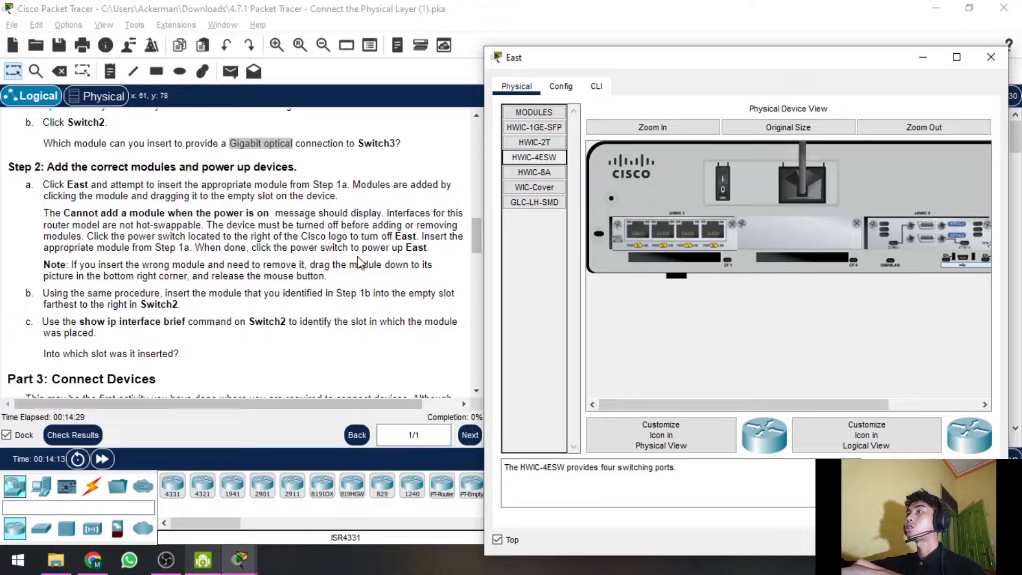
{"action": "left_click", "coordinate": [726, 181]}
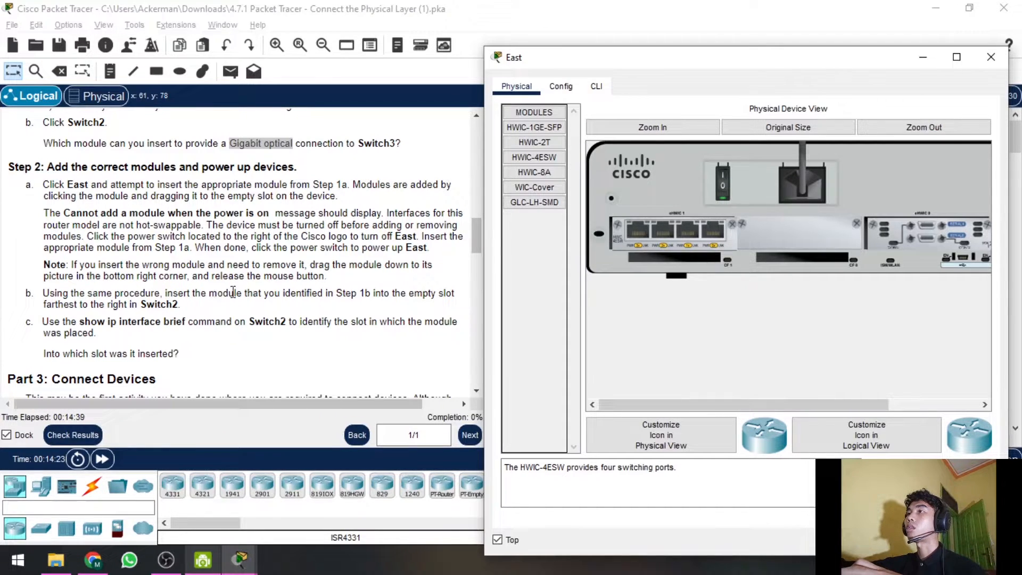
{"action": "scroll", "coordinate": [260, 231], "scroll_direction": "down", "scroll_amount": 1}
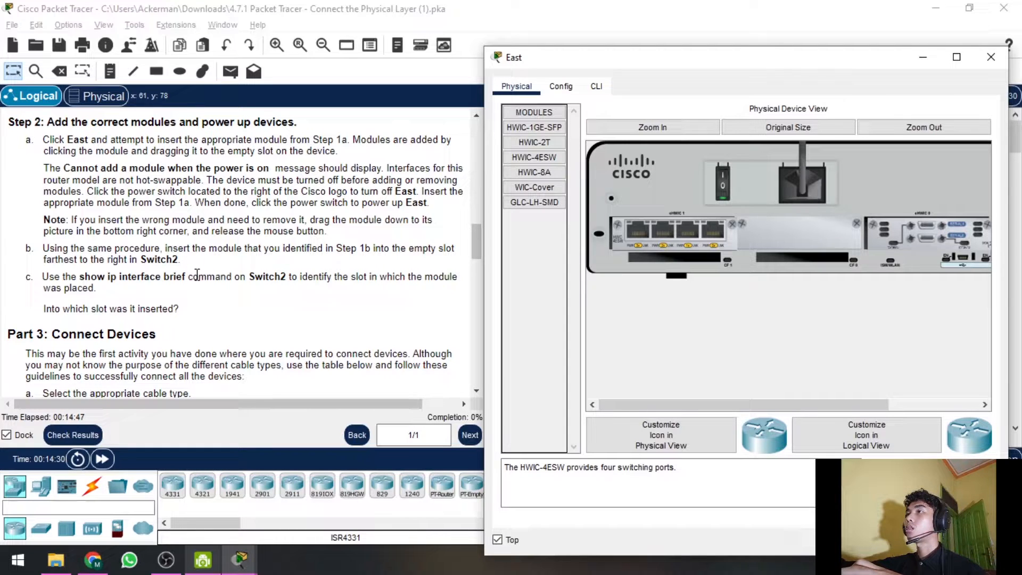
{"action": "left_click", "coordinate": [991, 57]}
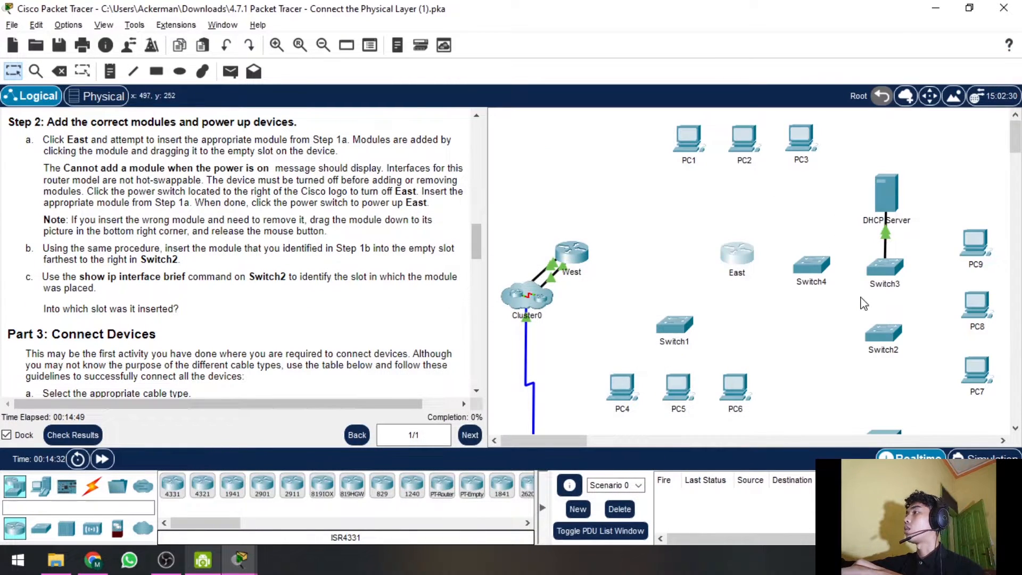
- Insert the PT-SWITCH-NM-1FGE module into Switch2's empty slot with the power off, and power the switch back on
{"action": "left_click", "coordinate": [881, 332]}
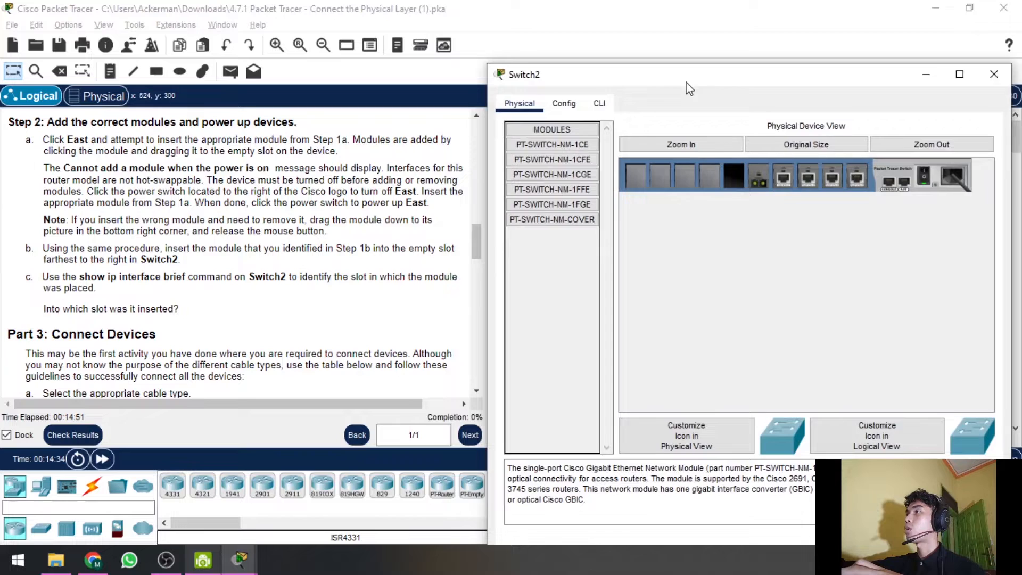
{"action": "left_click_drag", "start_coordinate": [690, 88], "coordinate": [695, 114]}
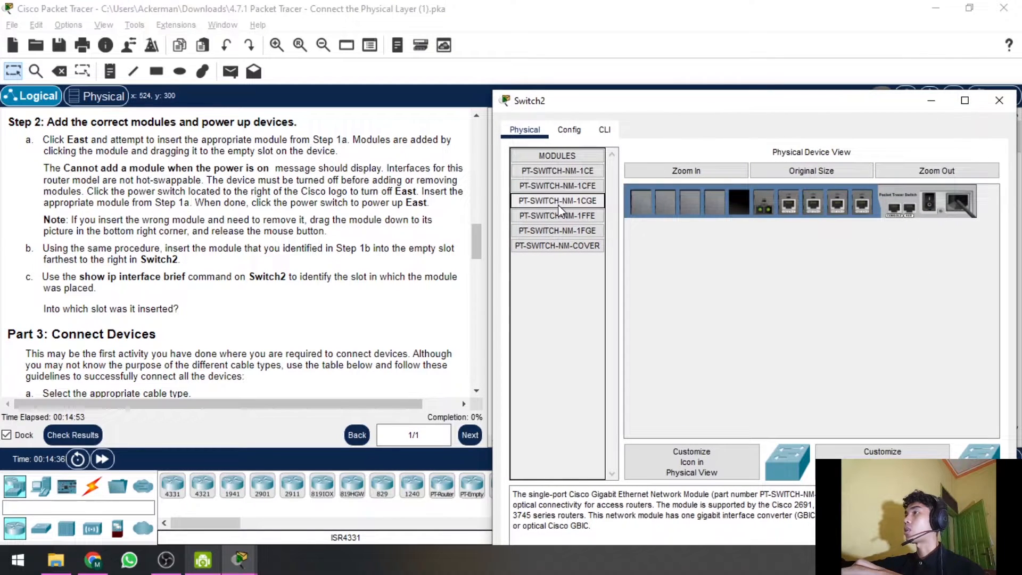
{"action": "left_click_drag", "start_coordinate": [568, 235], "coordinate": [746, 200]}
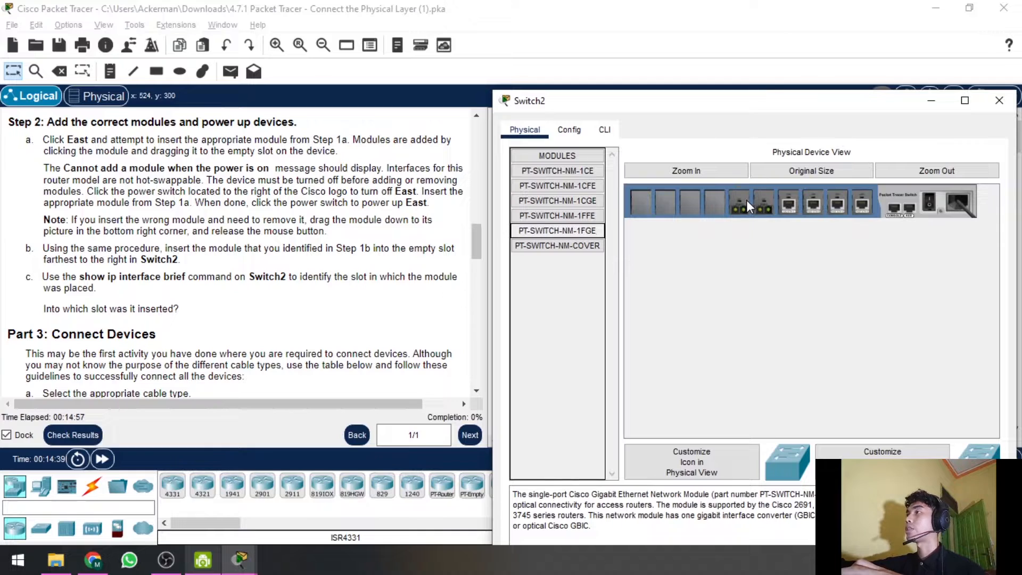
{"action": "left_click", "coordinate": [929, 204]}
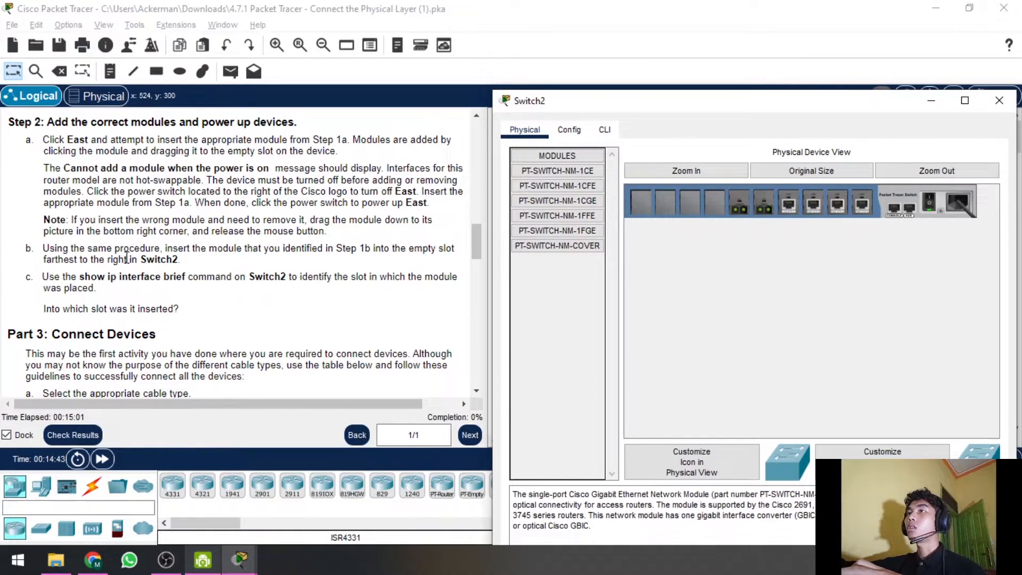
- Run "show ip interface brief" on Switch2's command line to identify the slot of the inserted module
{"action": "scroll", "coordinate": [93, 289], "scroll_direction": "down", "scroll_amount": 1}
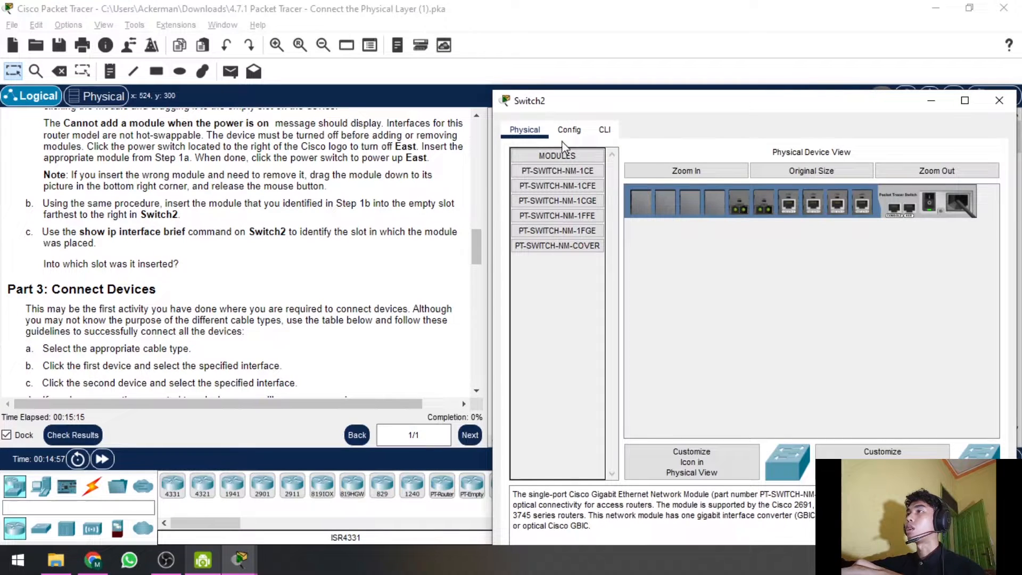
{"action": "left_click", "coordinate": [605, 130]}
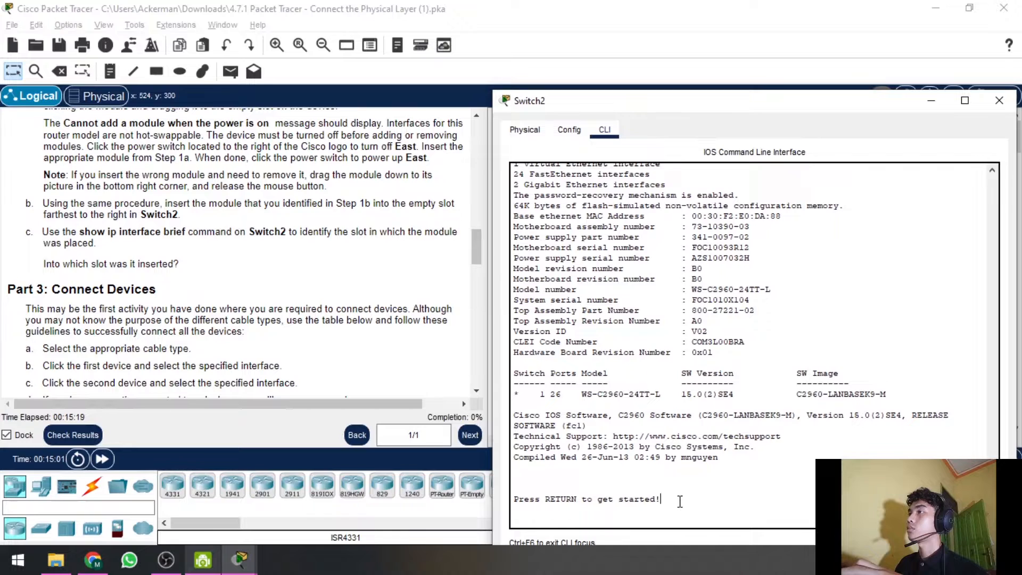
{"action": "key", "text": "Return"}
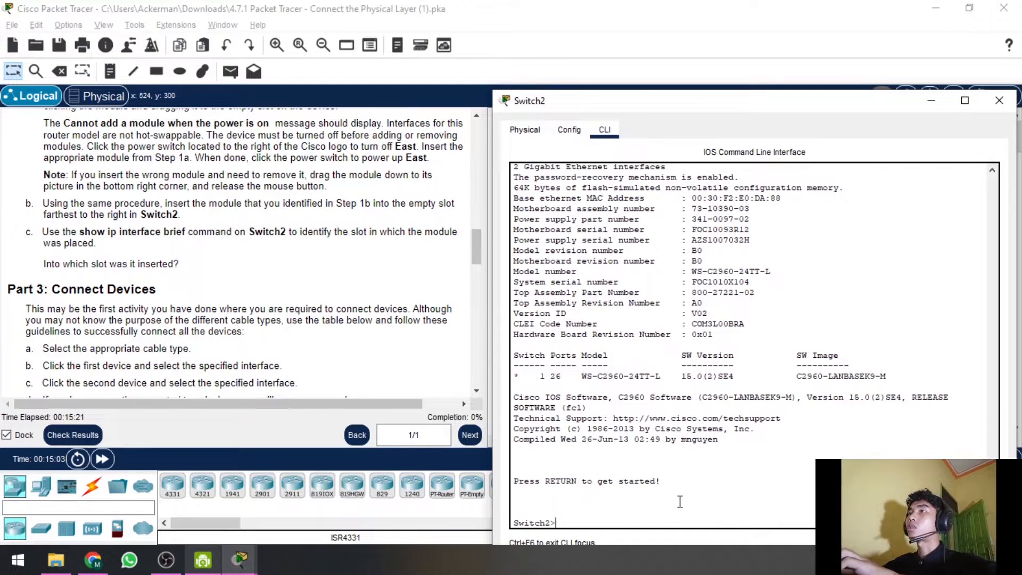
{"action": "type", "text": "show ip "}
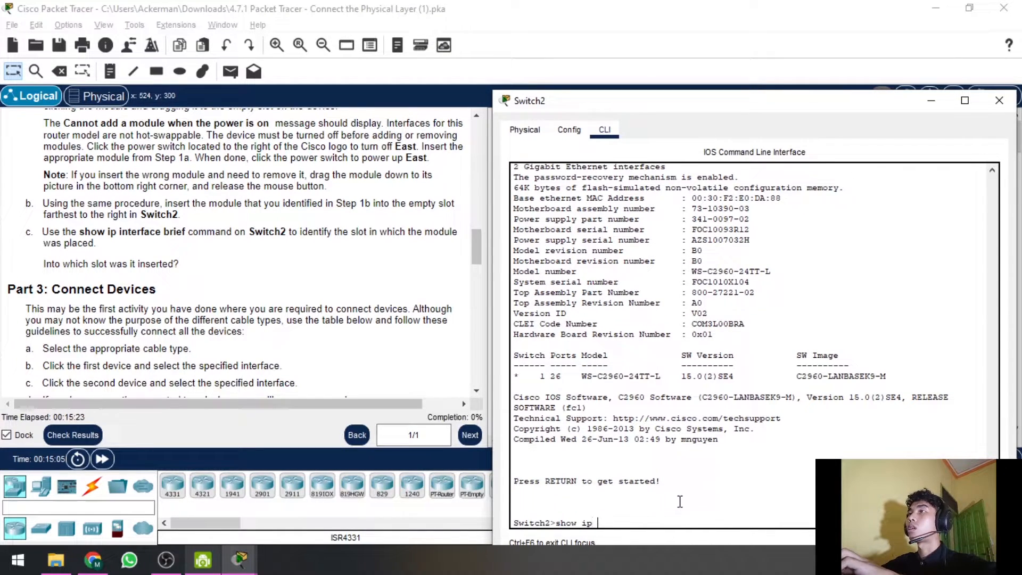
{"action": "type", "text": "inter"}
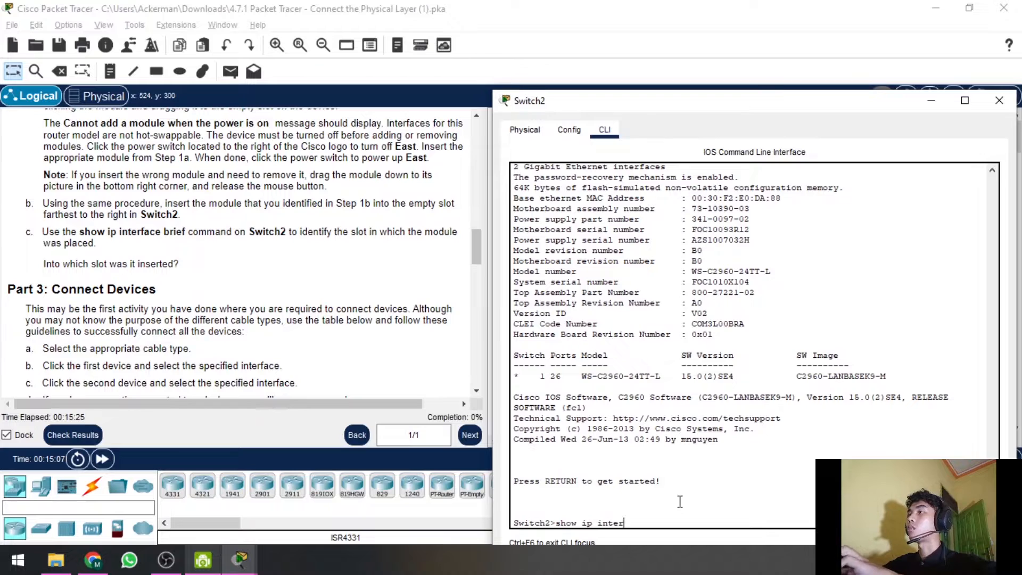
{"action": "key", "text": "BackSpace"}
{"action": "key", "text": "BackSpace"}
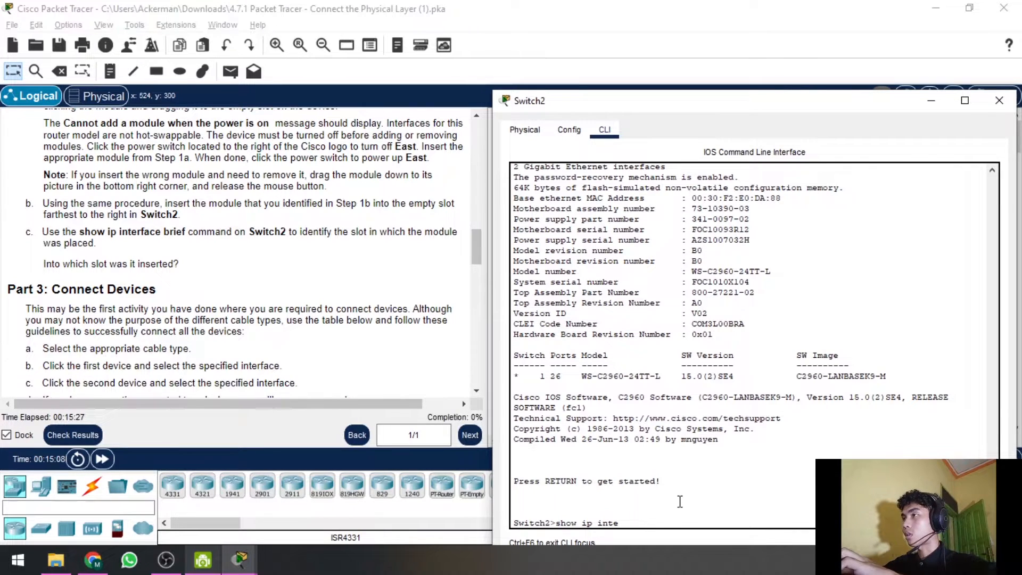
{"action": "type", "text": "rface b"}
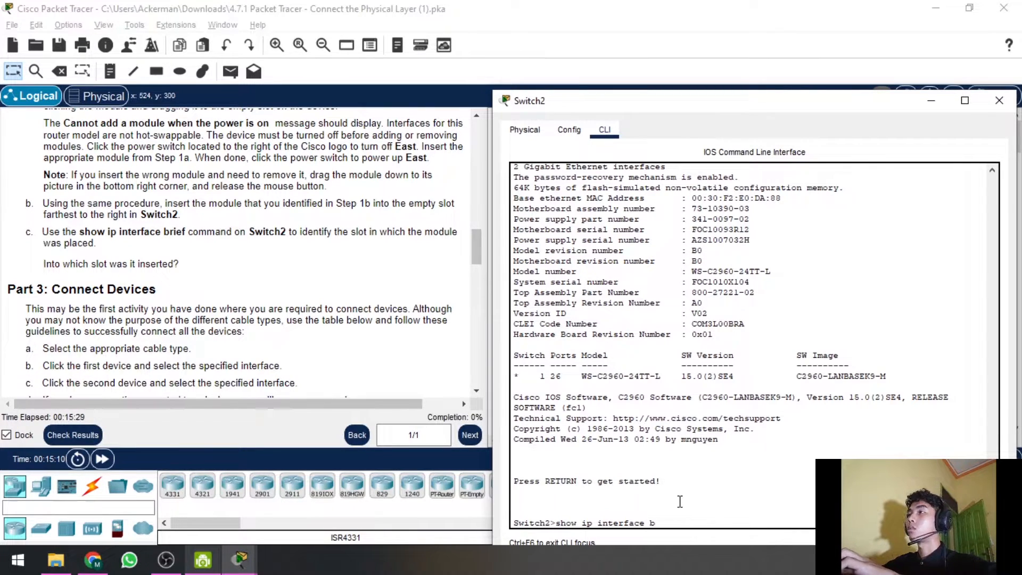
{"action": "type", "text": "rief"}
{"action": "key", "text": "Return"}
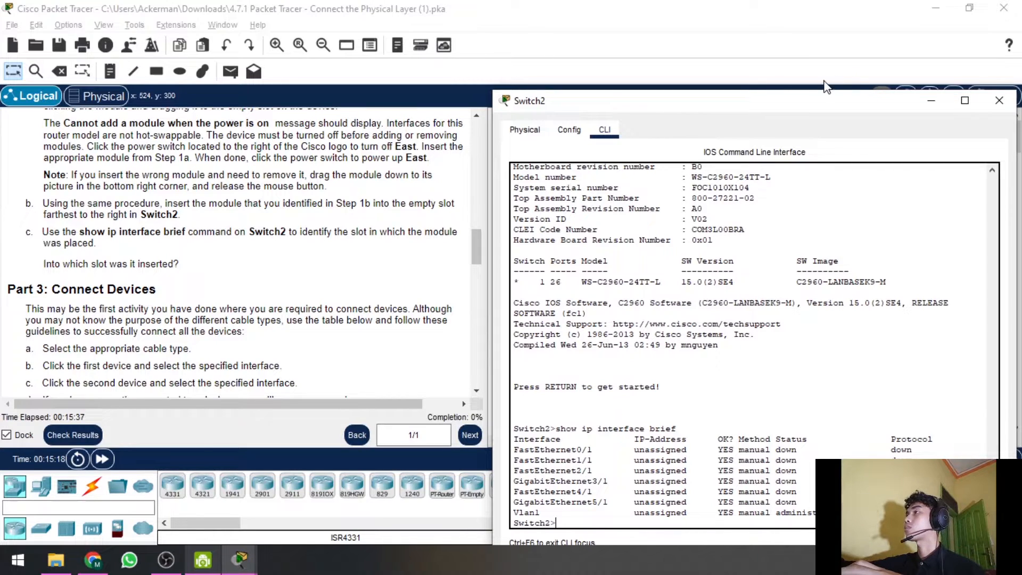
- Compare Switch2's physical modules and configurable interfaces with the command output, highlight GigabitEthernet5/1's IP-Address entry, and minimize the window
{"action": "left_click_drag", "start_coordinate": [827, 107], "coordinate": [820, 41]}
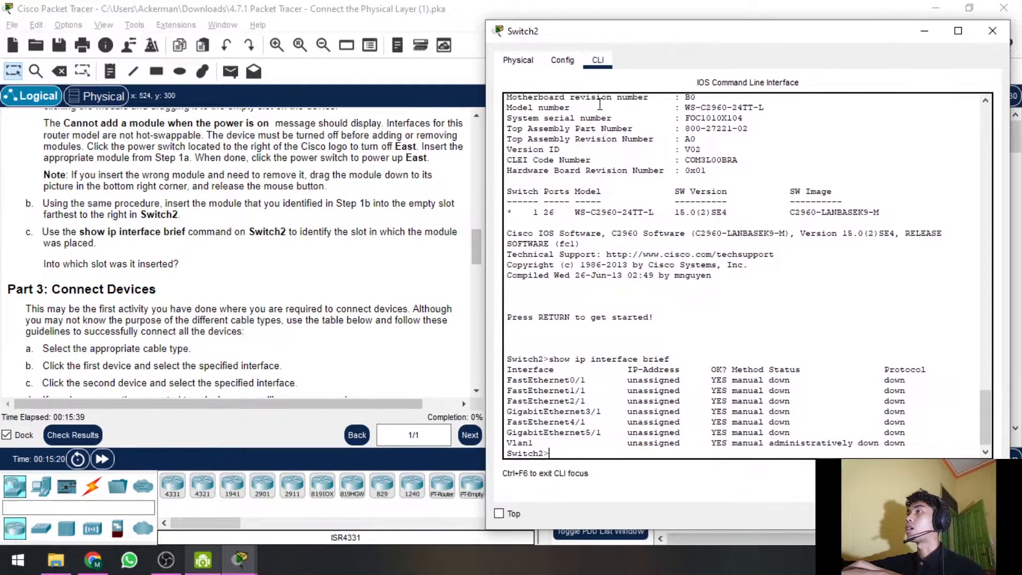
{"action": "left_click", "coordinate": [518, 60]}
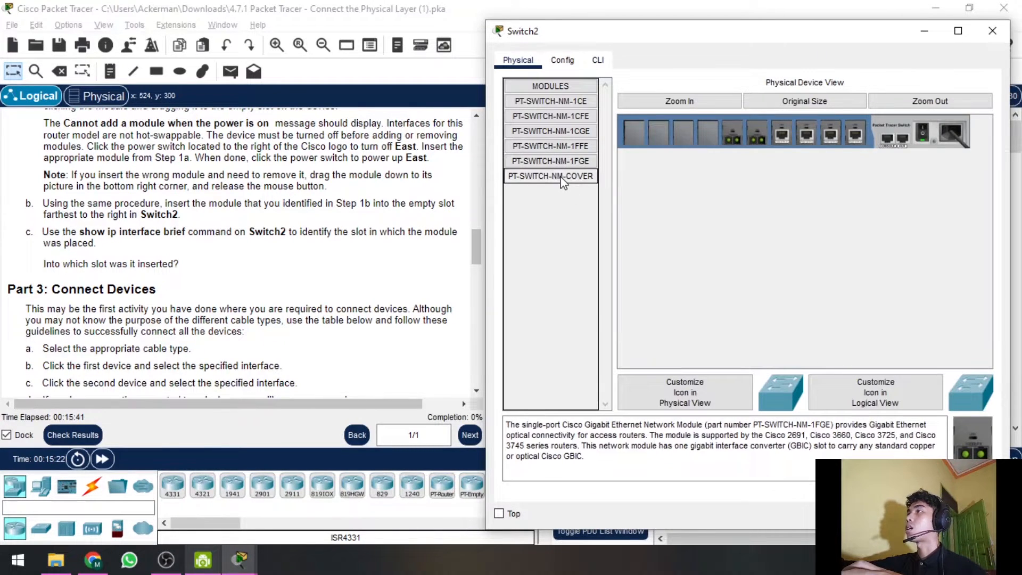
{"action": "left_click", "coordinate": [562, 61]}
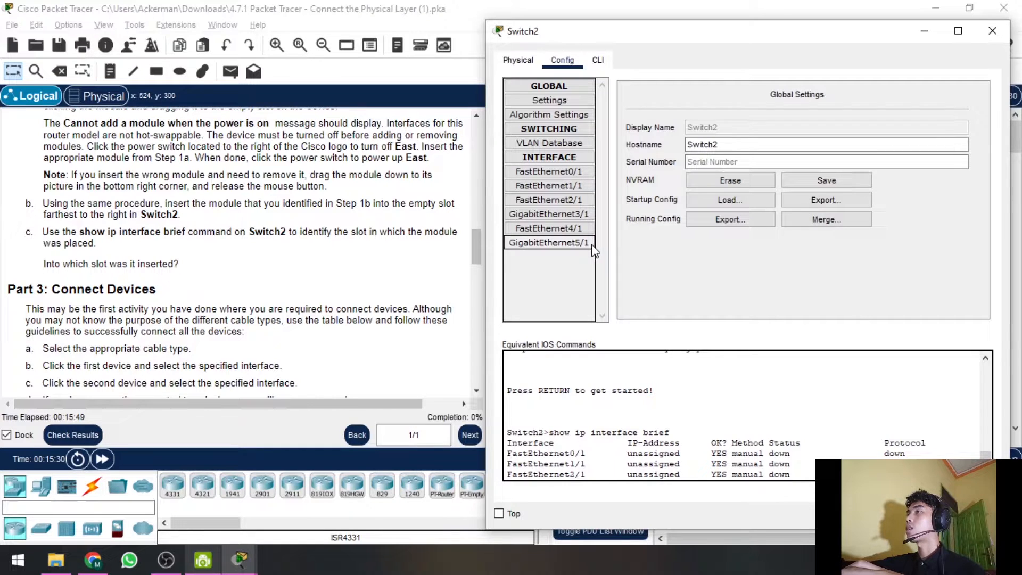
{"action": "left_click", "coordinate": [598, 60]}
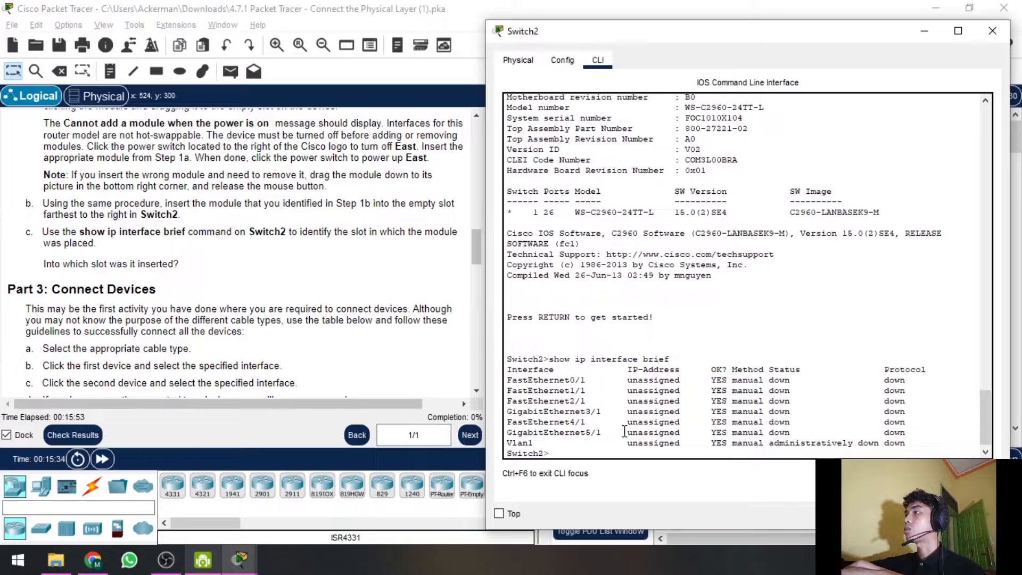
{"action": "left_click_drag", "start_coordinate": [627, 432], "coordinate": [680, 431]}
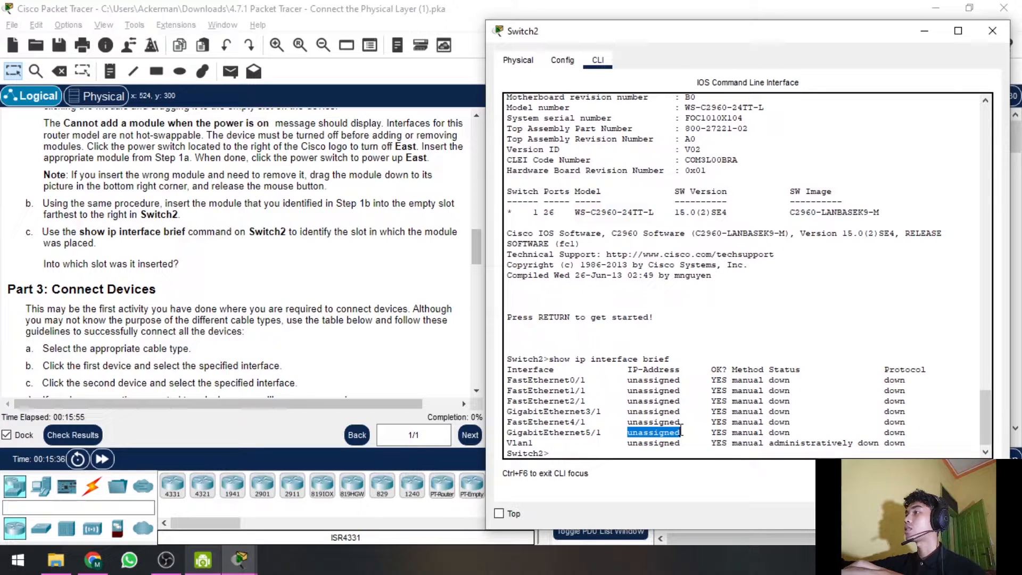
{"action": "left_click", "coordinate": [925, 31]}
- Examine the East router's list of configurable interfaces with the HWIC-4ESW installed, and return to its physical view
{"action": "left_click", "coordinate": [757, 258]}
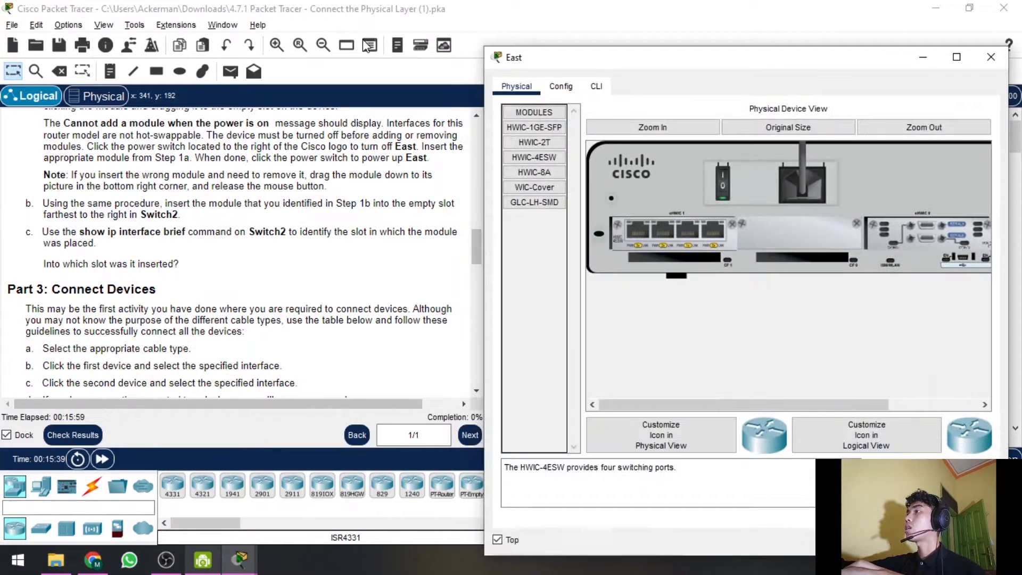
{"action": "left_click", "coordinate": [562, 88]}
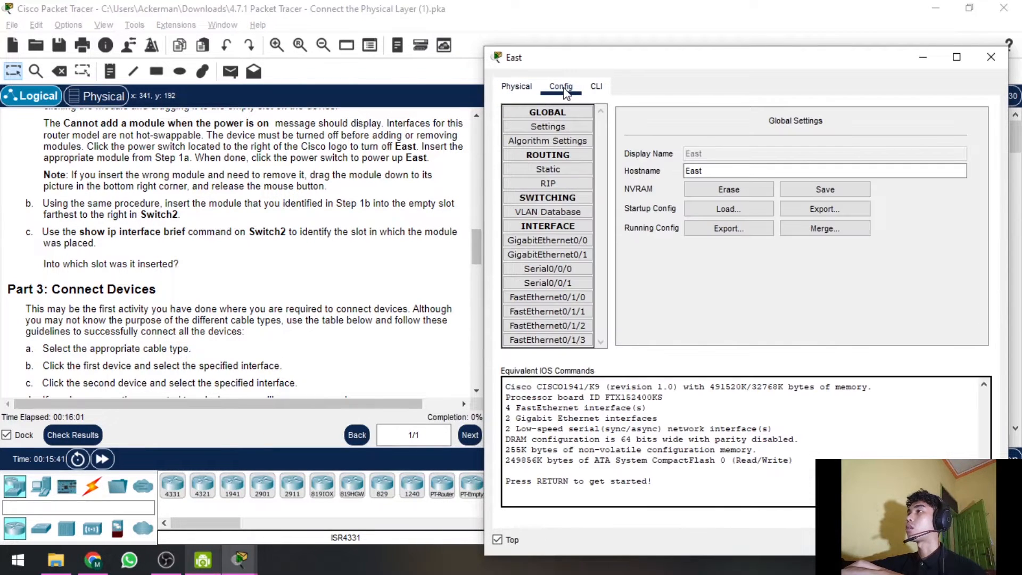
{"action": "left_click", "coordinate": [508, 86]}
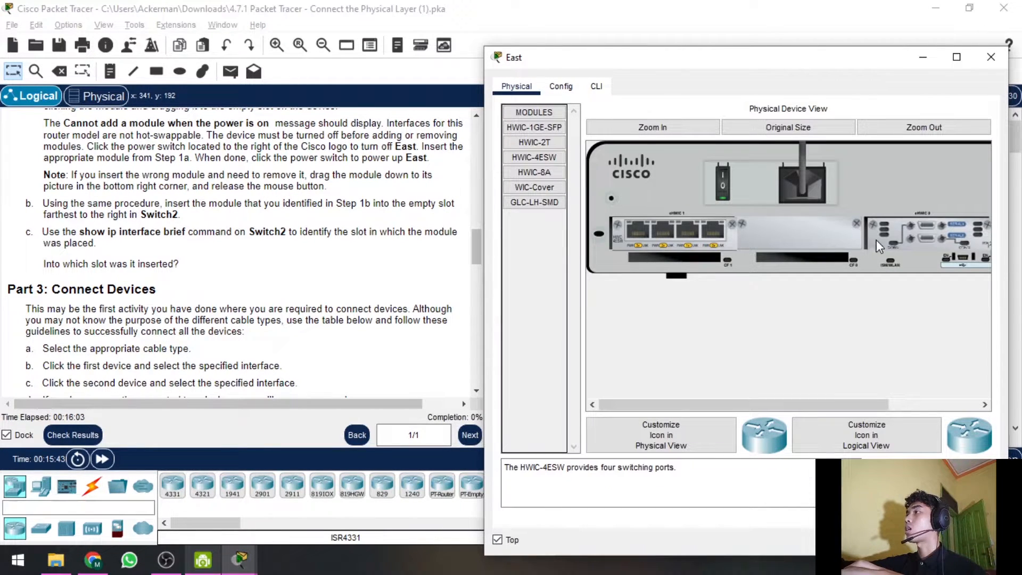
- Remove the HWIC-4ESW module from the East router, power it back on, and check the interface list without it
{"action": "left_click_drag", "start_coordinate": [715, 235], "coordinate": [538, 242]}
{"action": "left_click", "coordinate": [560, 88]}
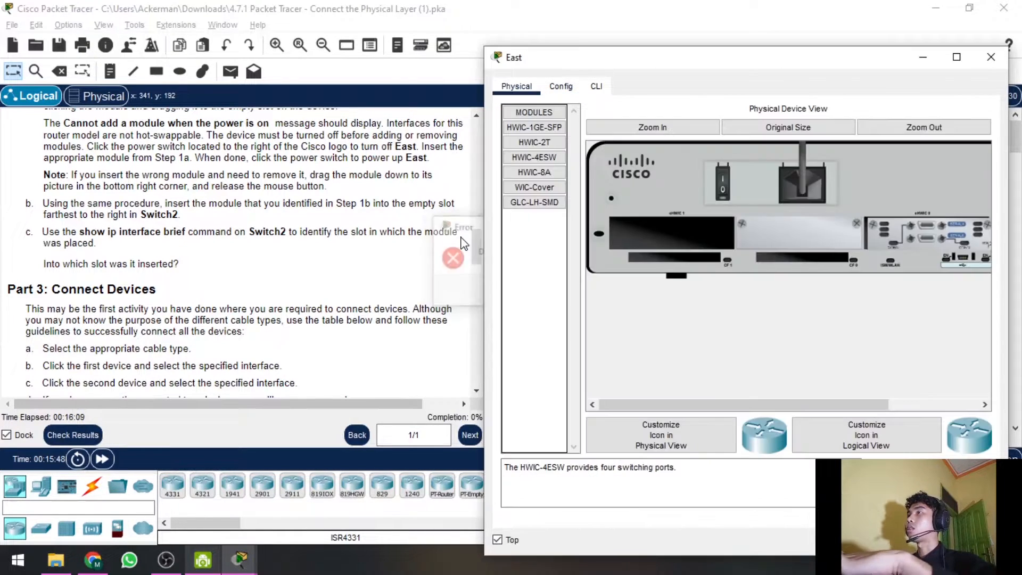
{"action": "left_click", "coordinate": [517, 86]}
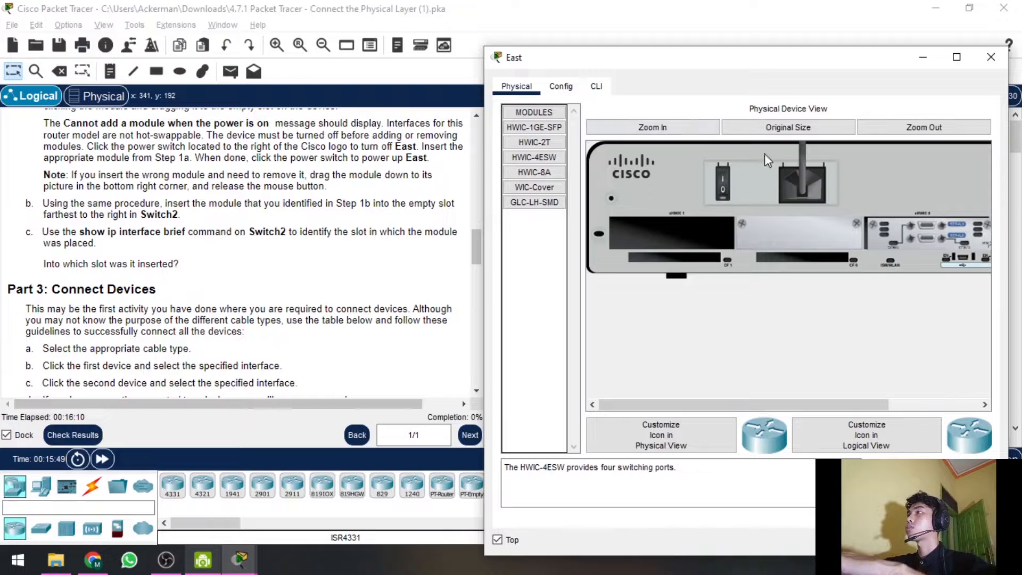
{"action": "left_click", "coordinate": [561, 86]}
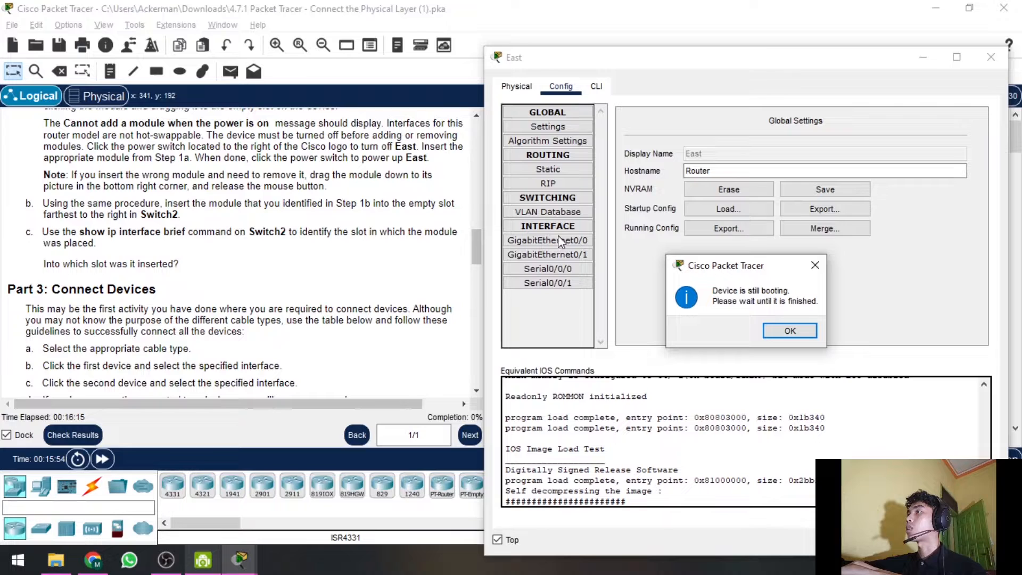
{"action": "left_click", "coordinate": [815, 265]}
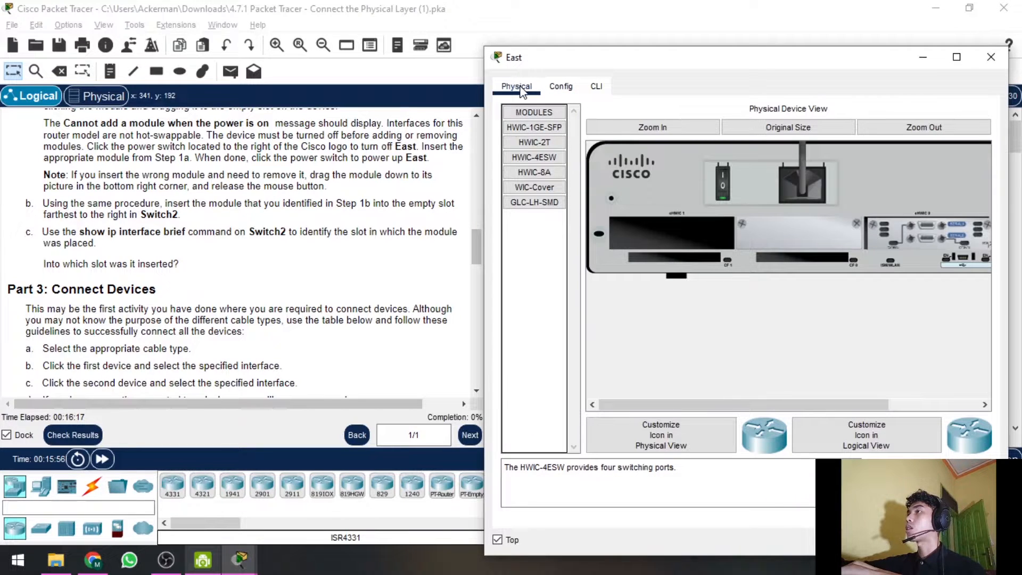
- Reinsert the HWIC-4ESW module into East's empty slot, power it up, recheck the interface list, and minimize the window
{"action": "left_click_drag", "start_coordinate": [535, 157], "coordinate": [680, 247]}
{"action": "left_click", "coordinate": [562, 86]}
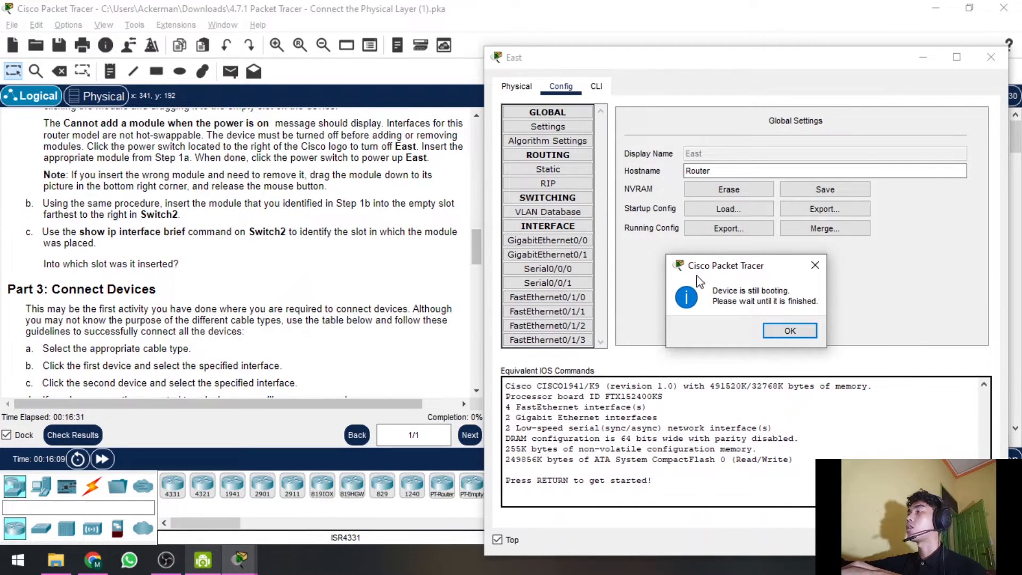
{"action": "left_click", "coordinate": [815, 264]}
{"action": "left_click", "coordinate": [925, 58]}
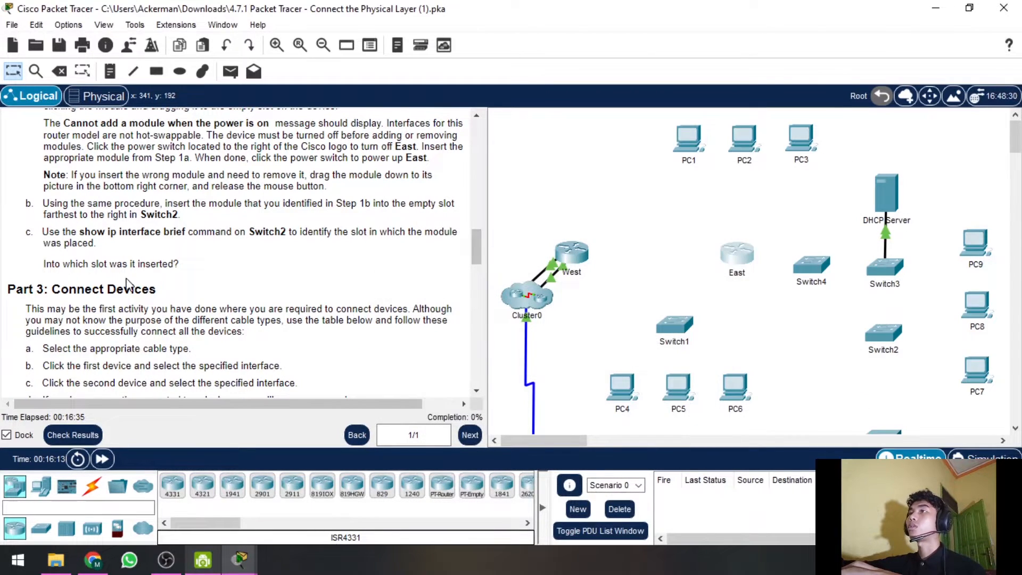
- Read the Part 3 Connect Devices guidelines and cabling table, widening the instructions pane to see the destination interface column
{"action": "scroll", "coordinate": [126, 283], "scroll_direction": "down", "scroll_amount": 3}
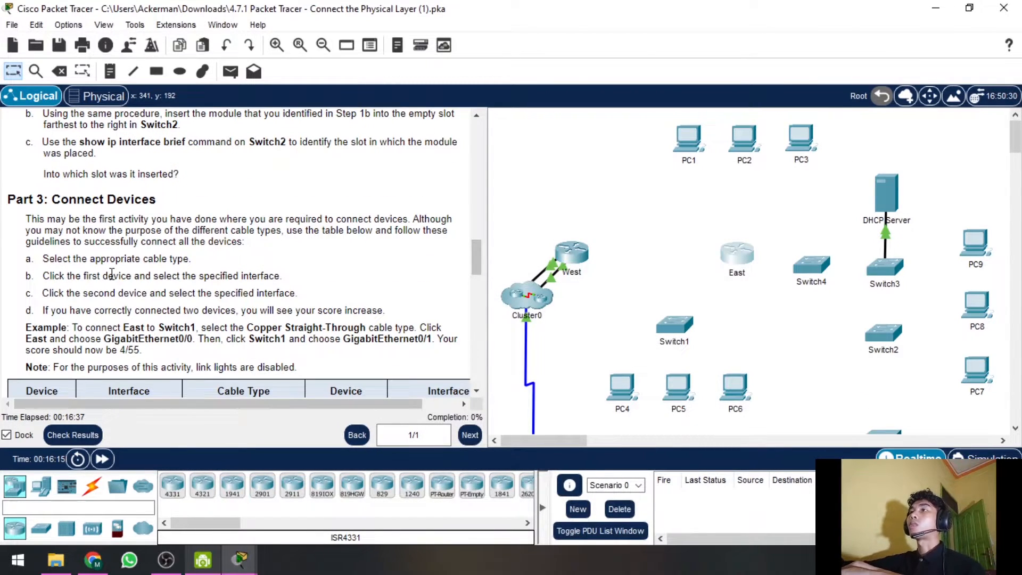
{"action": "scroll", "coordinate": [128, 267], "scroll_direction": "down", "scroll_amount": 2}
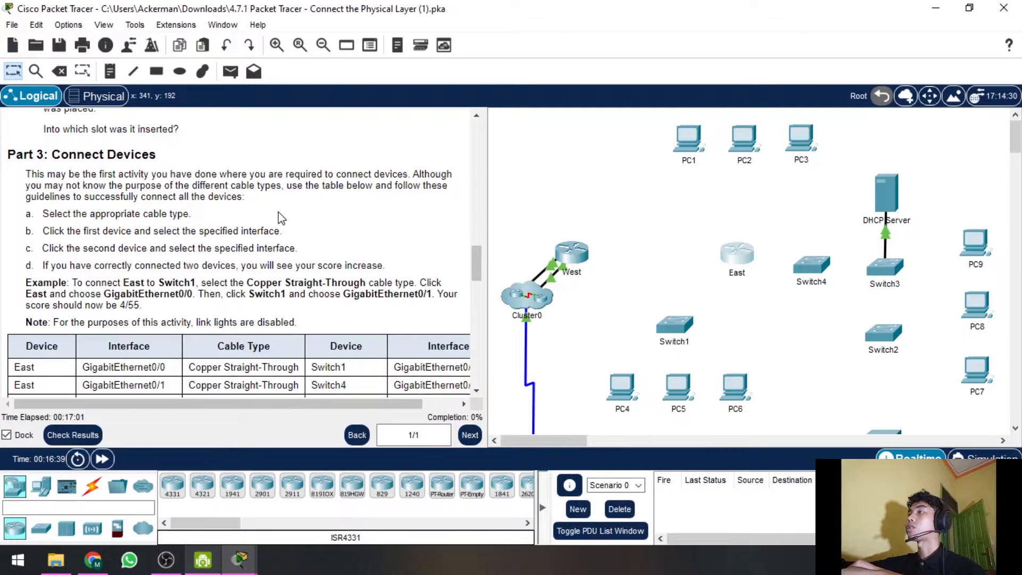
{"action": "scroll", "coordinate": [276, 220], "scroll_direction": "down", "scroll_amount": 5}
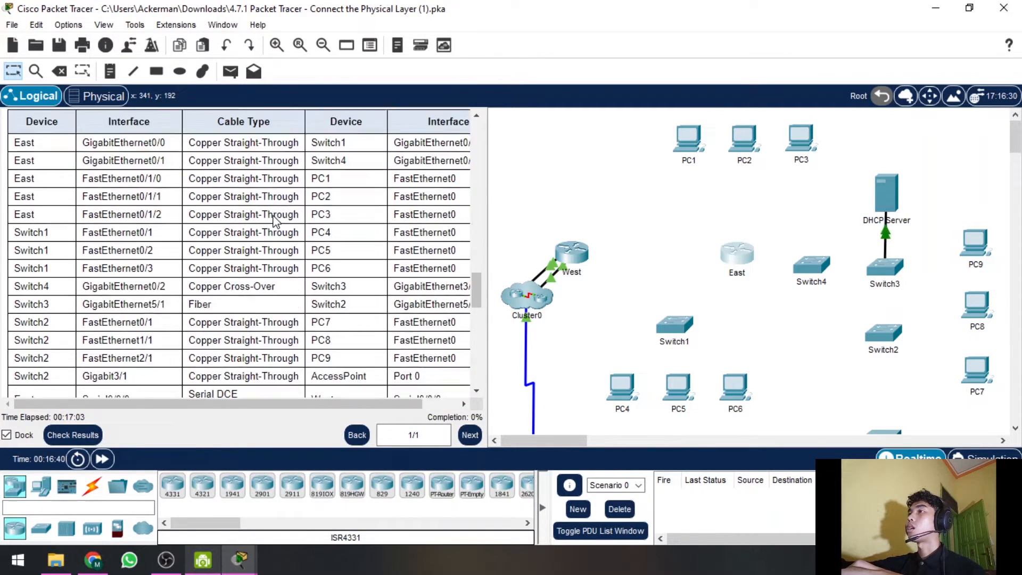
{"action": "scroll", "coordinate": [276, 219], "scroll_direction": "up", "scroll_amount": 2}
{"action": "left_click_drag", "start_coordinate": [484, 142], "coordinate": [509, 142]}
{"action": "scroll", "coordinate": [333, 229], "scroll_direction": "down", "scroll_amount": 3}
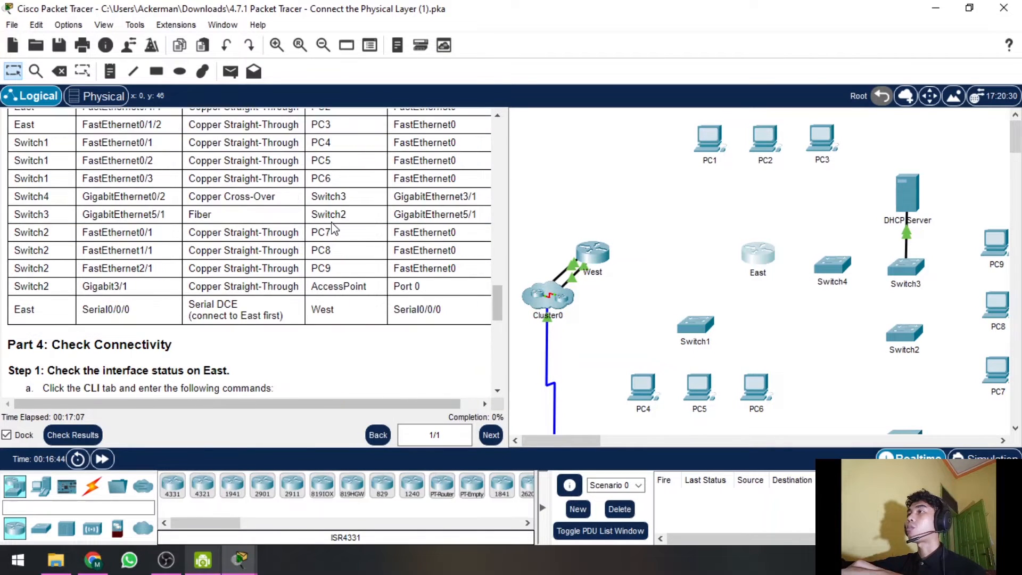
- Review the Part 3 connection guidelines and the East to Switch1 example above the cabling table
{"action": "scroll", "coordinate": [333, 229], "scroll_direction": "up", "scroll_amount": 3}
{"action": "left_click_drag", "start_coordinate": [339, 405], "coordinate": [292, 308]}
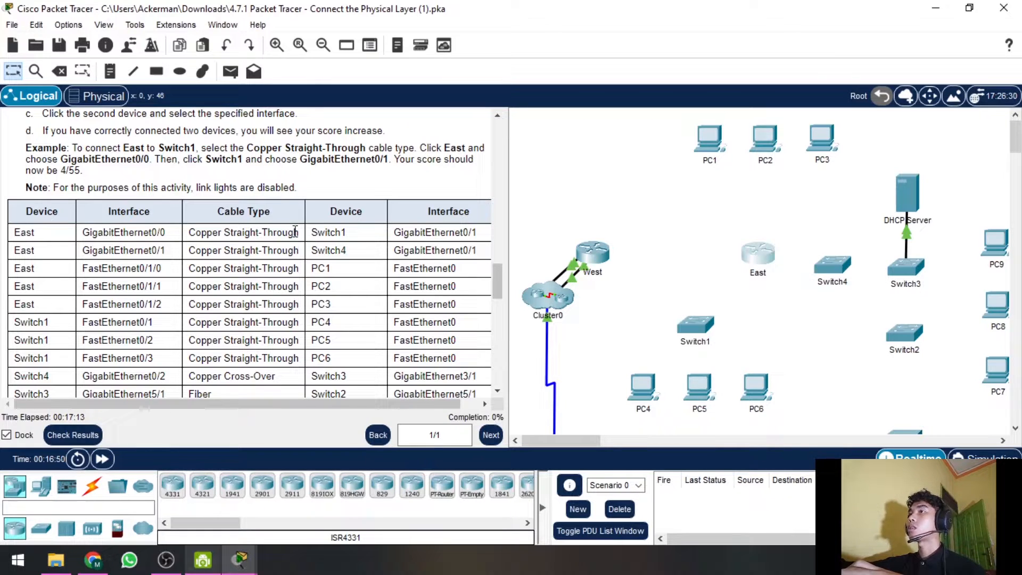
{"action": "scroll", "coordinate": [295, 231], "scroll_direction": "up", "scroll_amount": 3}
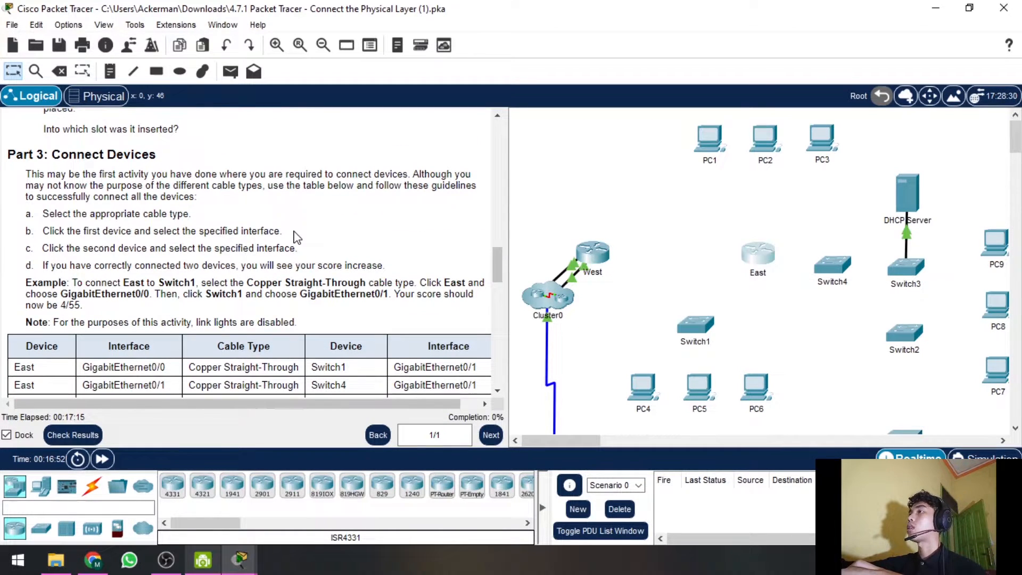
{"action": "scroll", "coordinate": [298, 237], "scroll_direction": "down", "scroll_amount": 3}
{"action": "scroll", "coordinate": [293, 234], "scroll_direction": "up", "scroll_amount": 3}
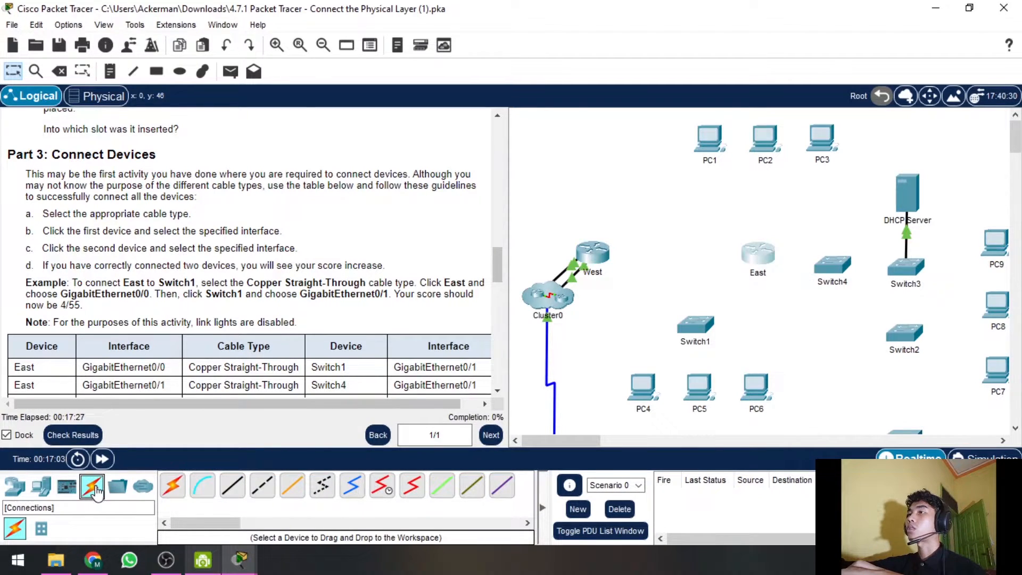
- Connect East GigabitEthernet0/0 to Switch1 GigabitEthernet0/1 with a Copper Straight-Through cable, following the first row of the cabling table
{"action": "left_click", "coordinate": [92, 489]}
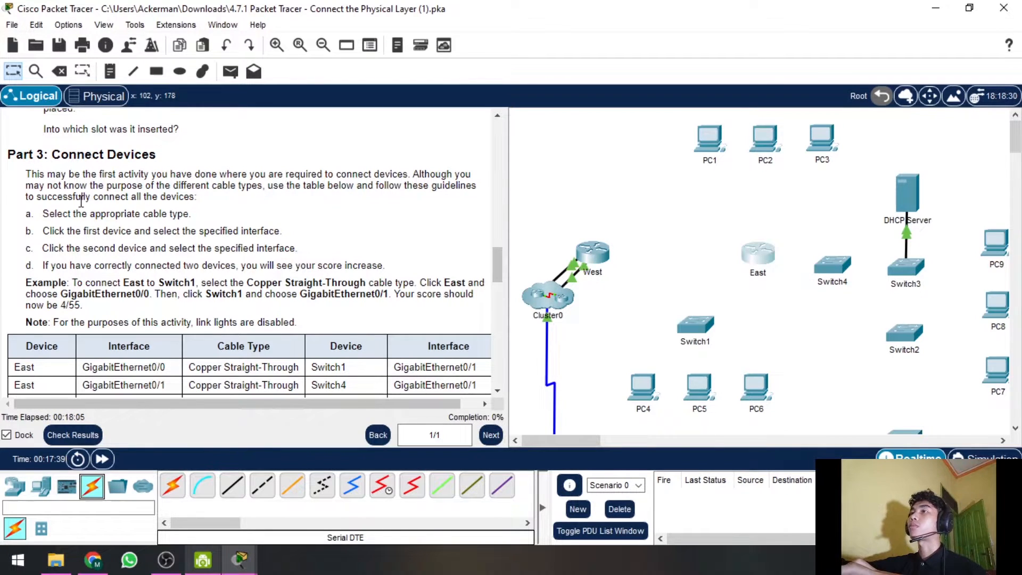
{"action": "scroll", "coordinate": [97, 198], "scroll_direction": "down", "scroll_amount": 5}
{"action": "scroll", "coordinate": [124, 206], "scroll_direction": "up", "scroll_amount": 3}
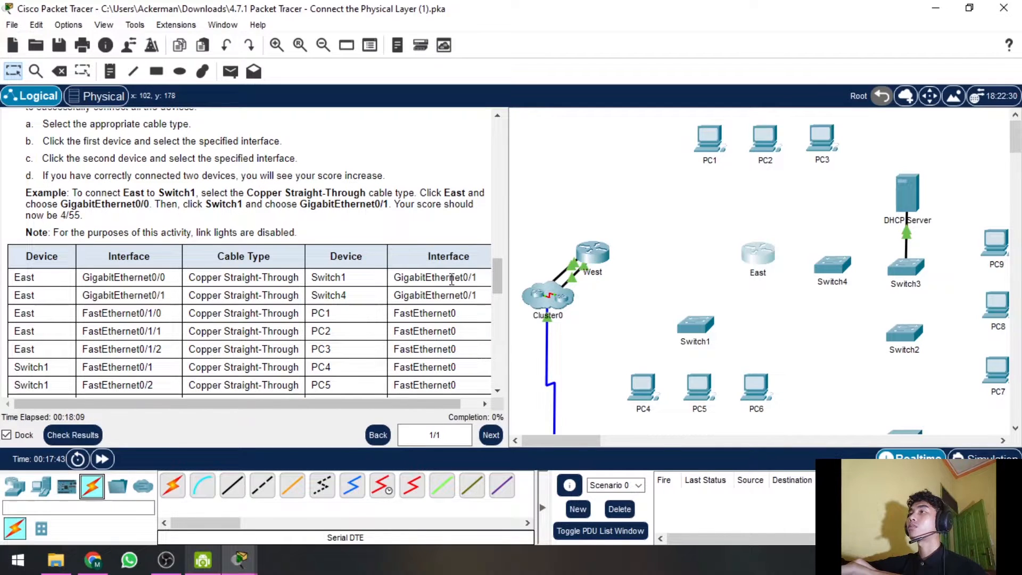
{"action": "left_click_drag", "start_coordinate": [452, 279], "coordinate": [421, 277]}
{"action": "left_click", "coordinate": [81, 294]}
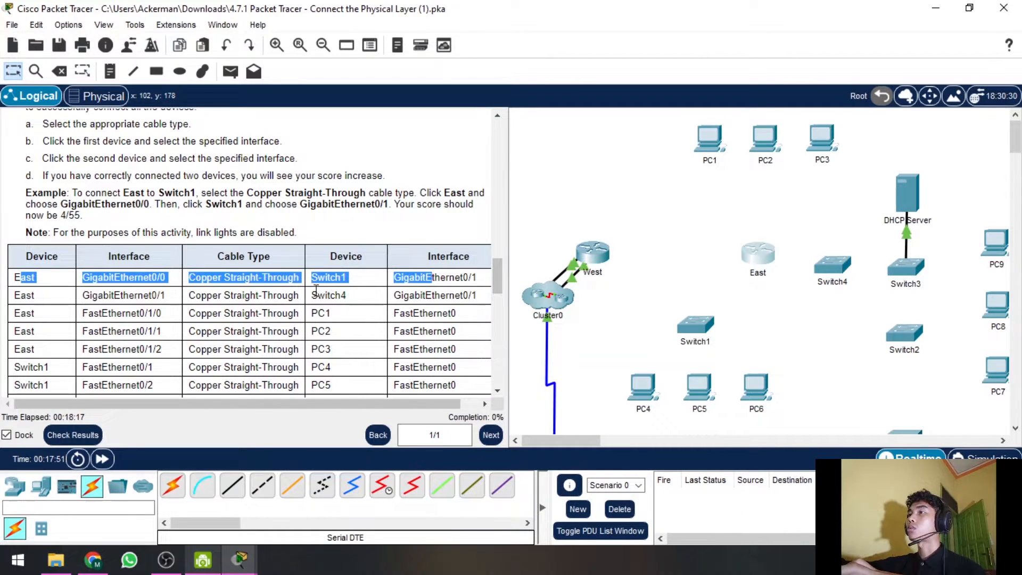
{"action": "left_click", "coordinate": [232, 485]}
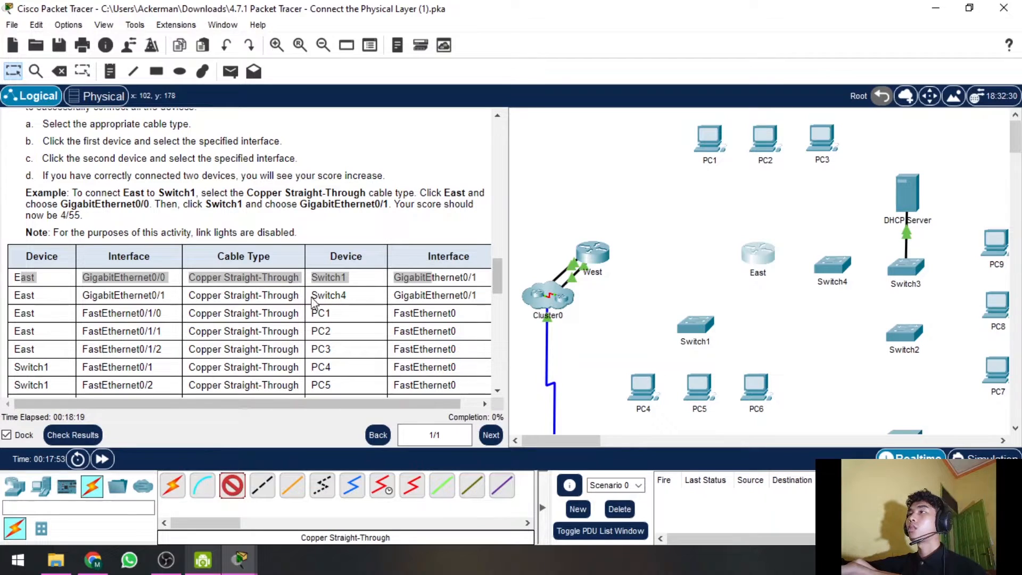
{"action": "left_click", "coordinate": [768, 259]}
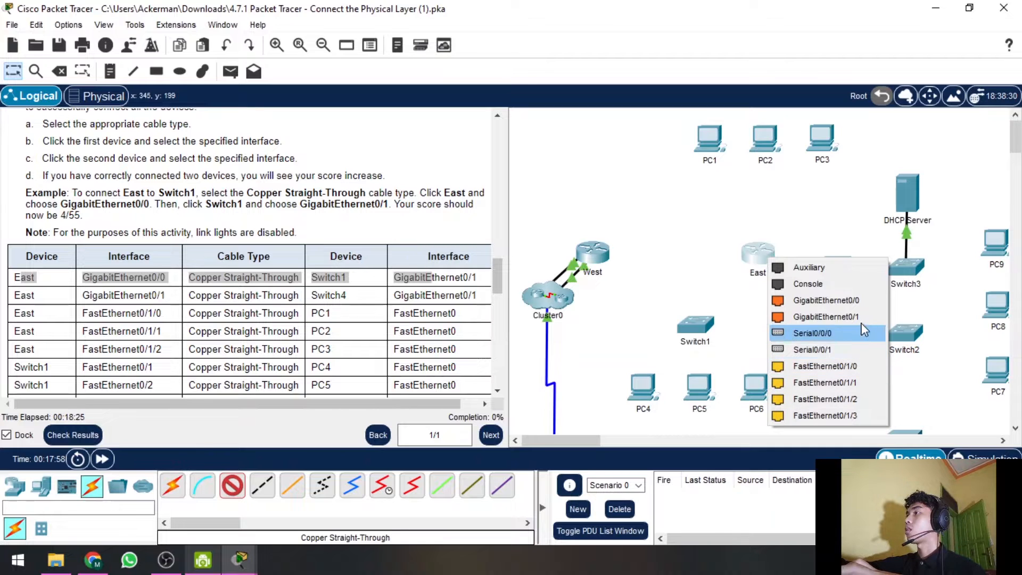
{"action": "left_click", "coordinate": [841, 300]}
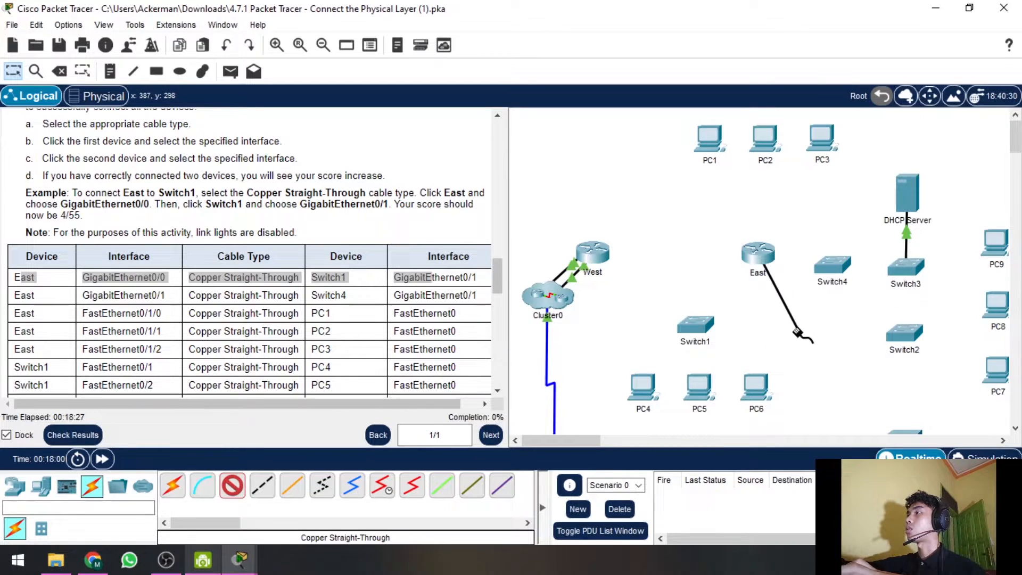
{"action": "left_click", "coordinate": [837, 286]}
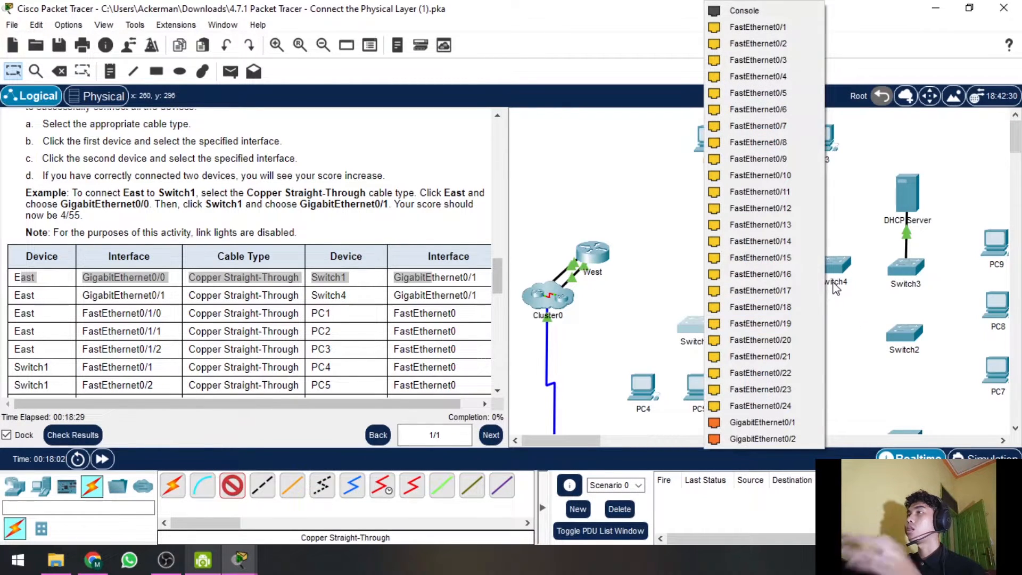
{"action": "left_click", "coordinate": [746, 423]}
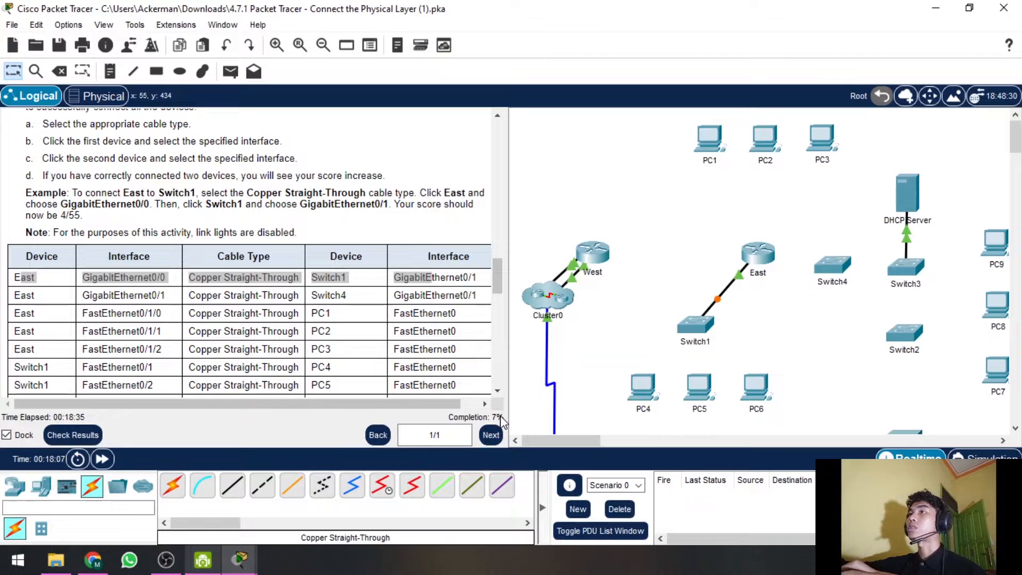
- Connect East GigabitEthernet0/1 to Switch4 GigabitEthernet0/1 with a Copper Straight-Through cable
{"action": "left_click_drag", "start_coordinate": [435, 295], "coordinate": [413, 294]}
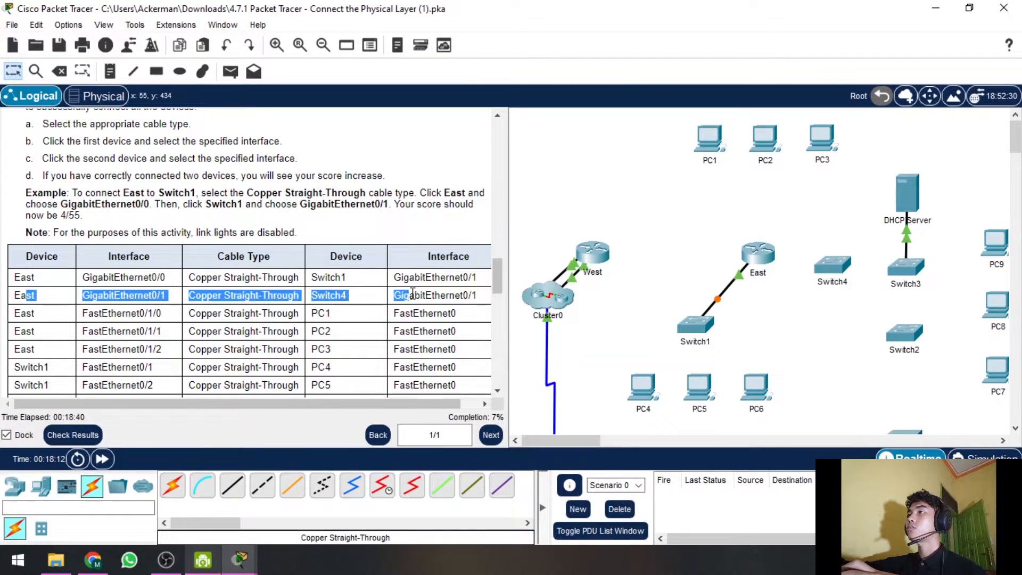
{"action": "left_click", "coordinate": [232, 485]}
{"action": "left_click", "coordinate": [760, 259]}
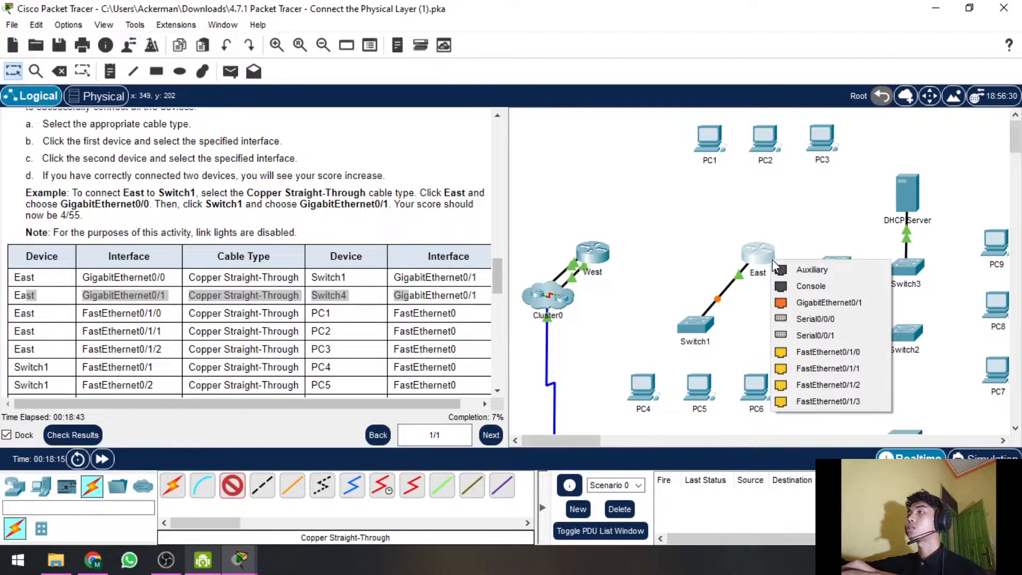
{"action": "left_click", "coordinate": [863, 311]}
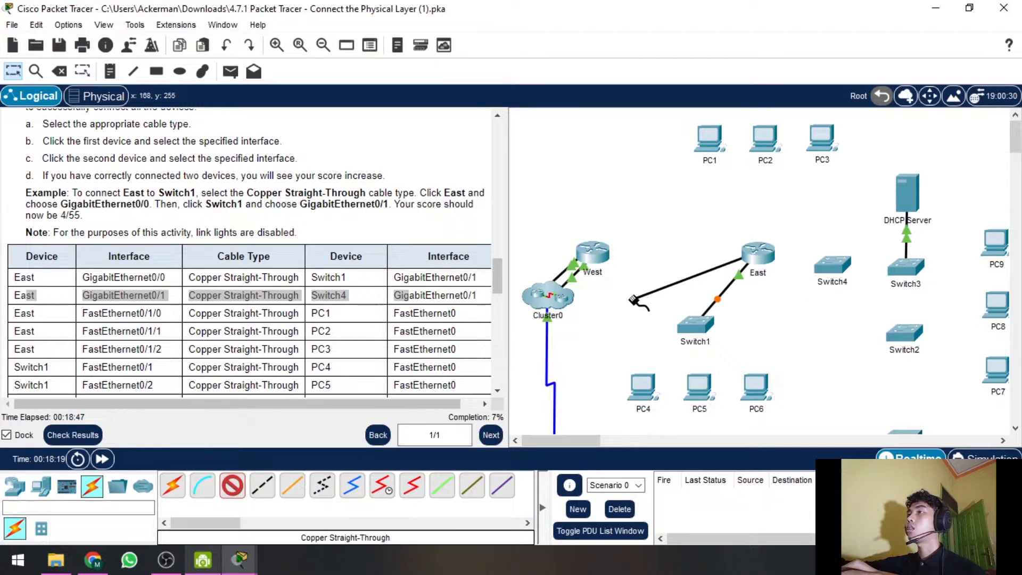
{"action": "left_click", "coordinate": [840, 266]}
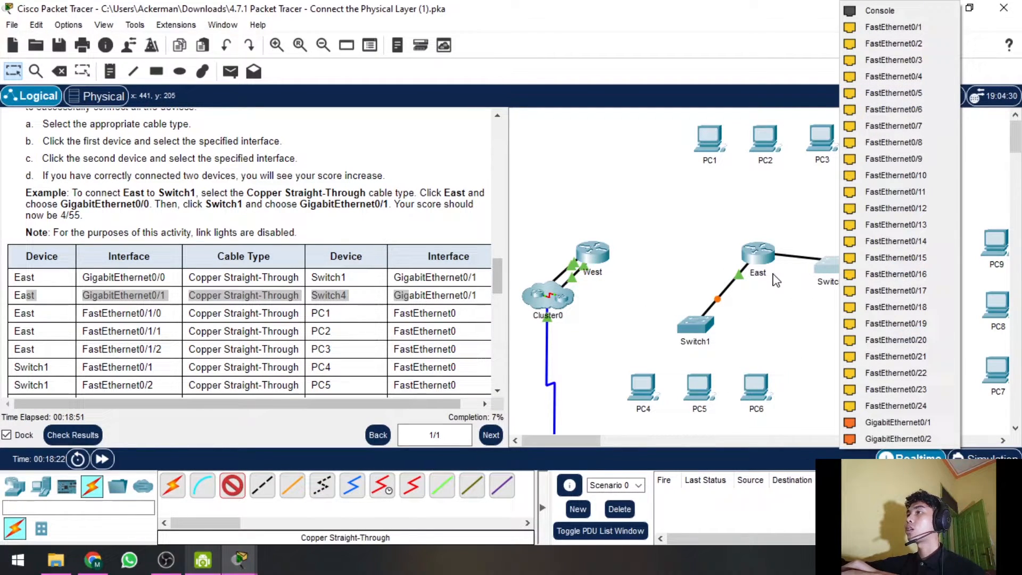
{"action": "left_click", "coordinate": [899, 422]}
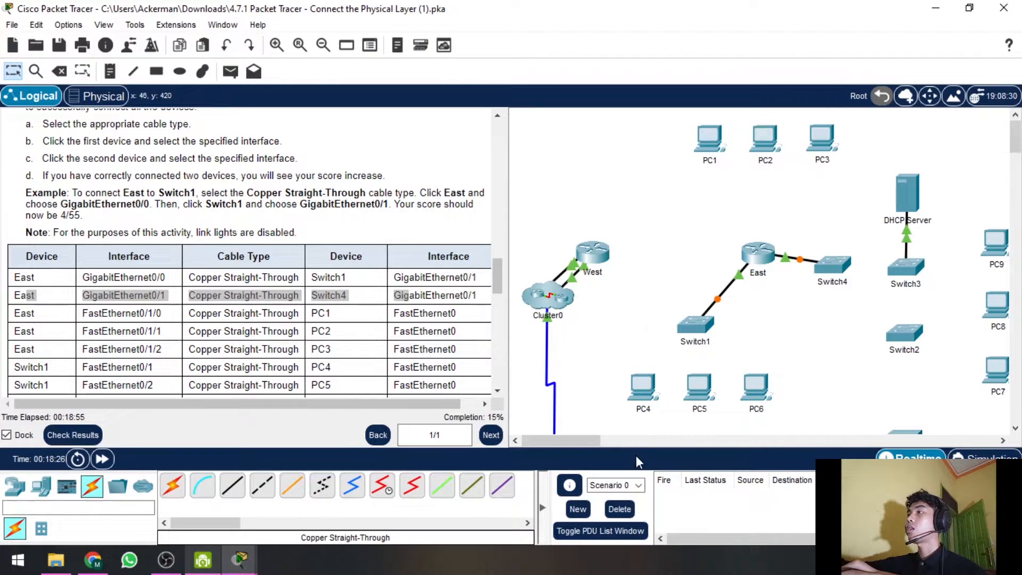
- Connect East FastEthernet0/1/0 to PC1 FastEthernet0 with a Copper Straight-Through cable
{"action": "left_click_drag", "start_coordinate": [411, 313], "coordinate": [26, 314]}
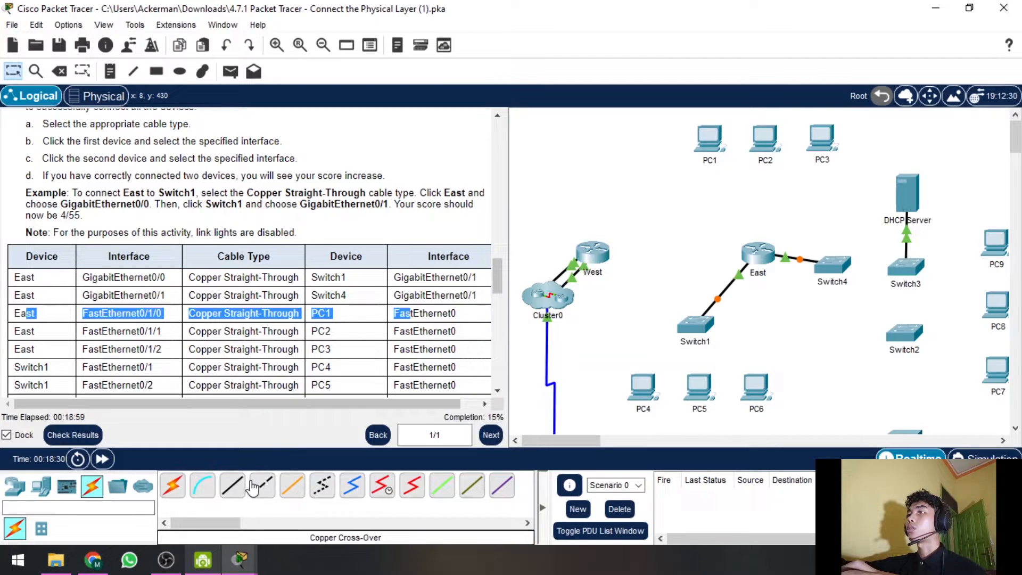
{"action": "left_click", "coordinate": [232, 485]}
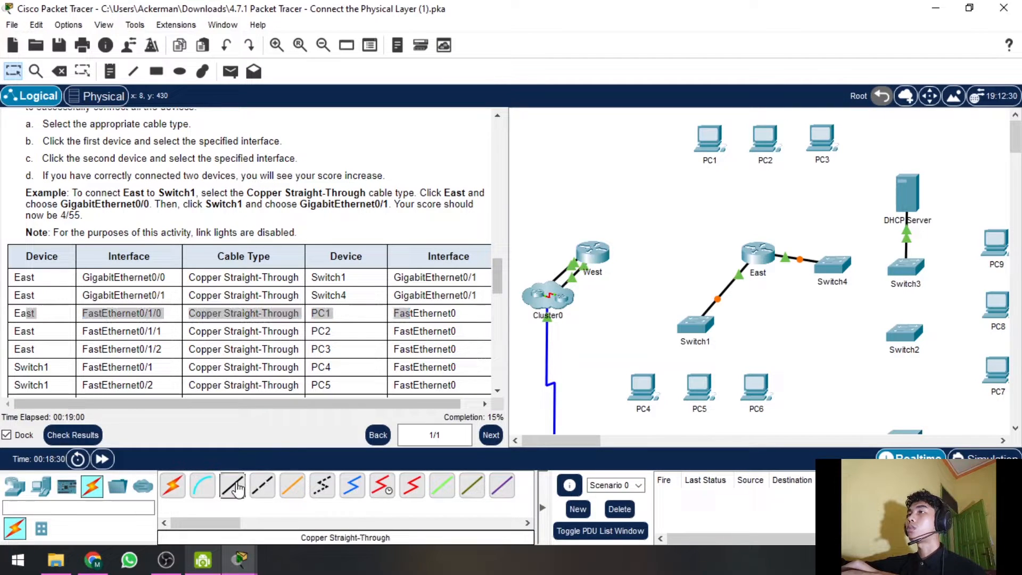
{"action": "left_click", "coordinate": [757, 259]}
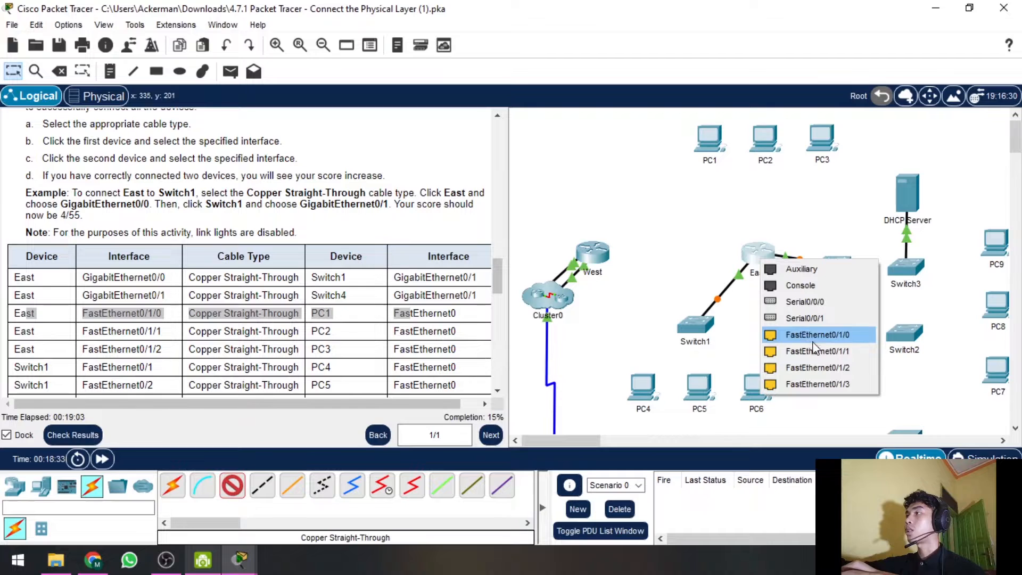
{"action": "left_click", "coordinate": [833, 349]}
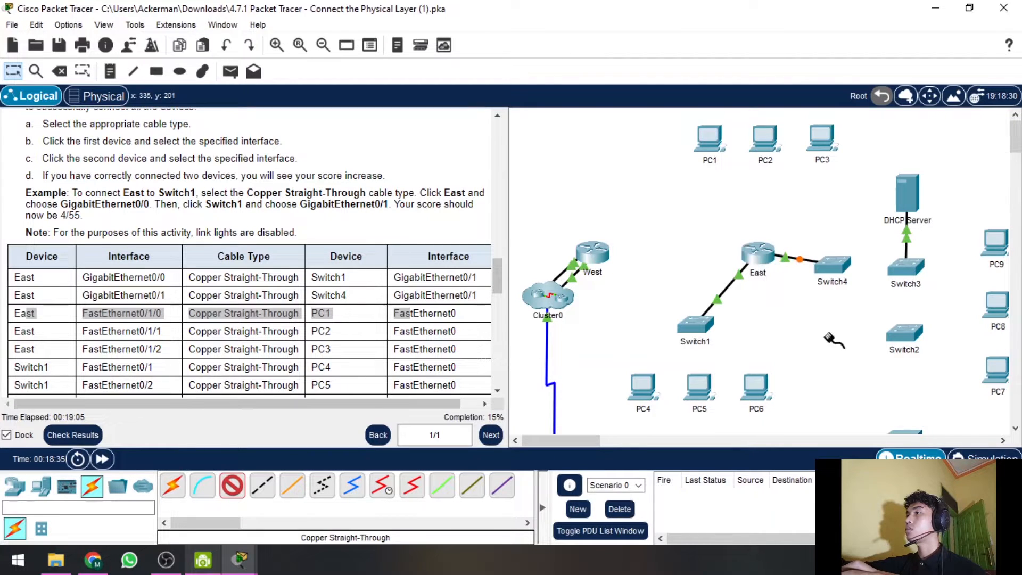
{"action": "left_click", "coordinate": [710, 143]}
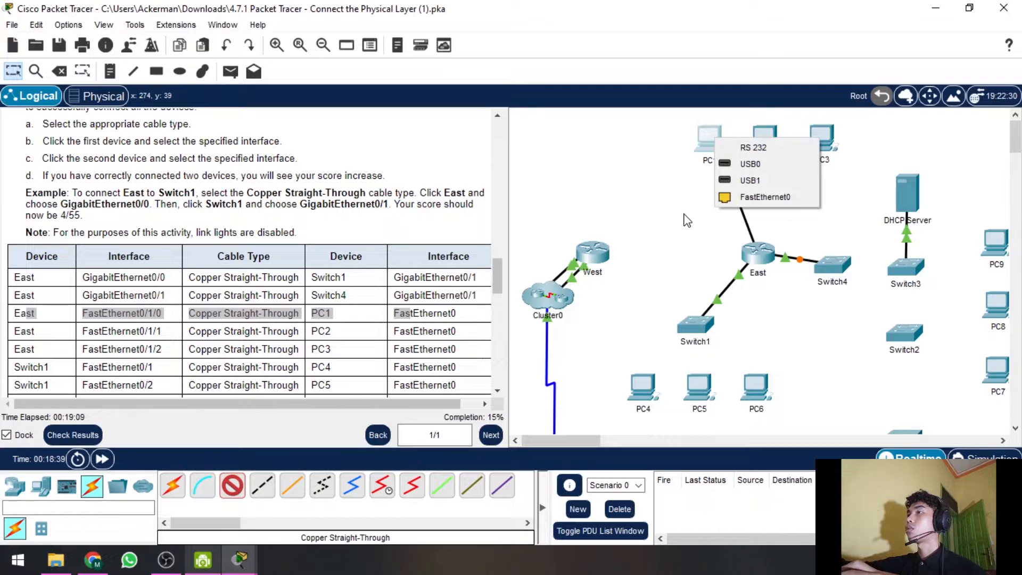
{"action": "left_click", "coordinate": [747, 200]}
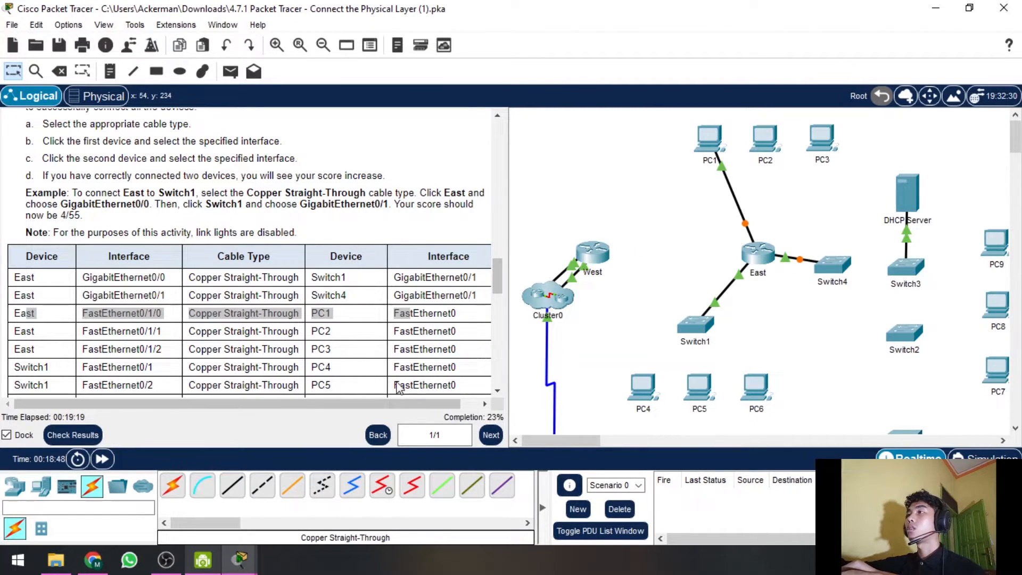
- Connect East FastEthernet0/1/1 to PC2 FastEthernet0 with a Copper Straight-Through cable
{"action": "left_click_drag", "start_coordinate": [405, 331], "coordinate": [27, 332]}
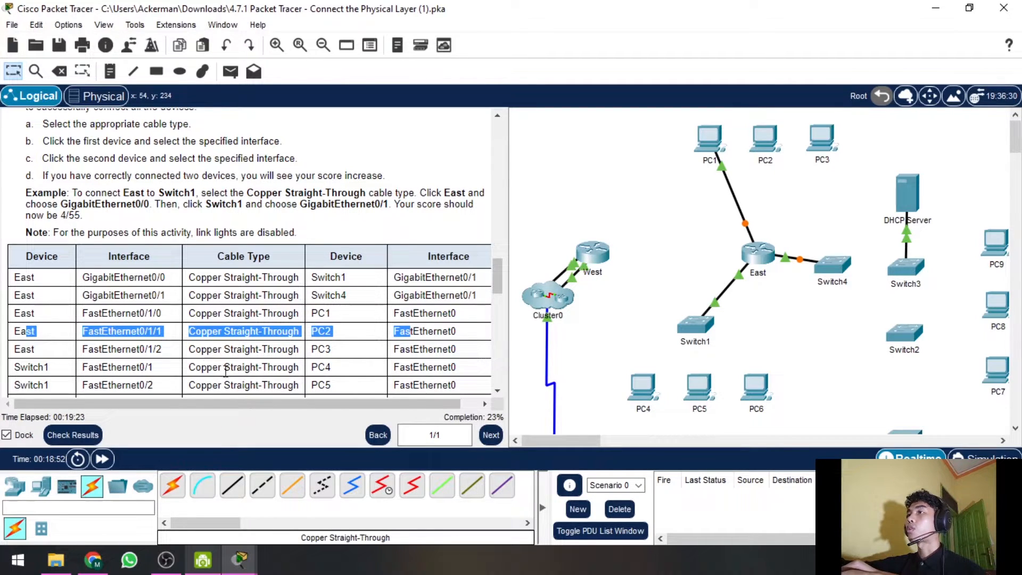
{"action": "left_click", "coordinate": [232, 486]}
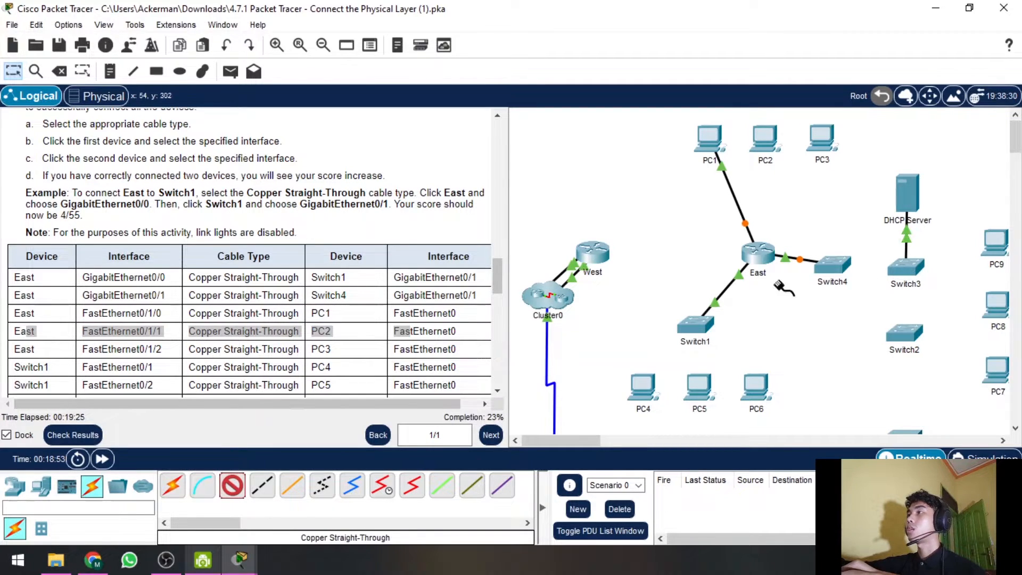
{"action": "left_click", "coordinate": [760, 255]}
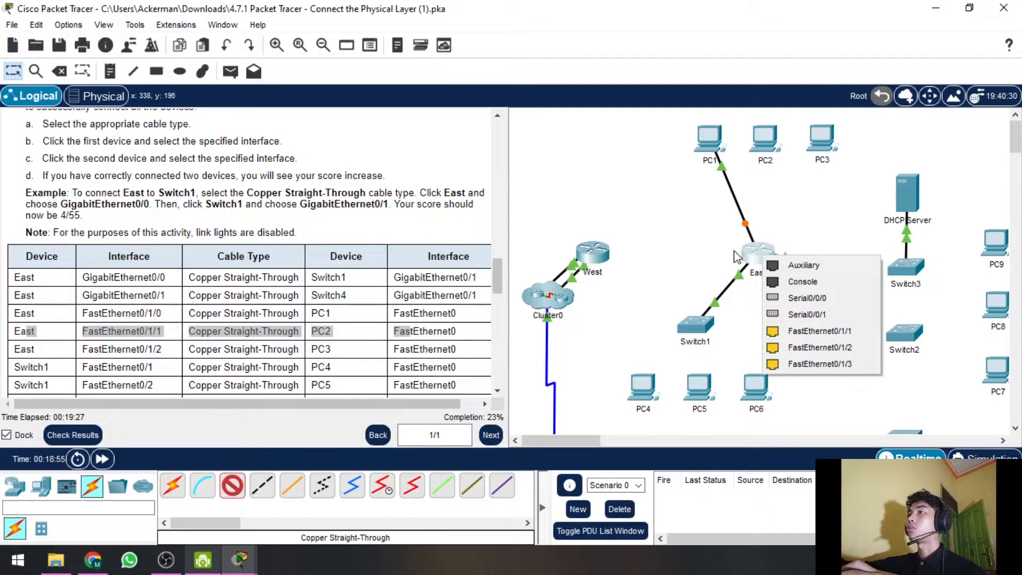
{"action": "left_click", "coordinate": [823, 334]}
{"action": "left_click", "coordinate": [768, 145]}
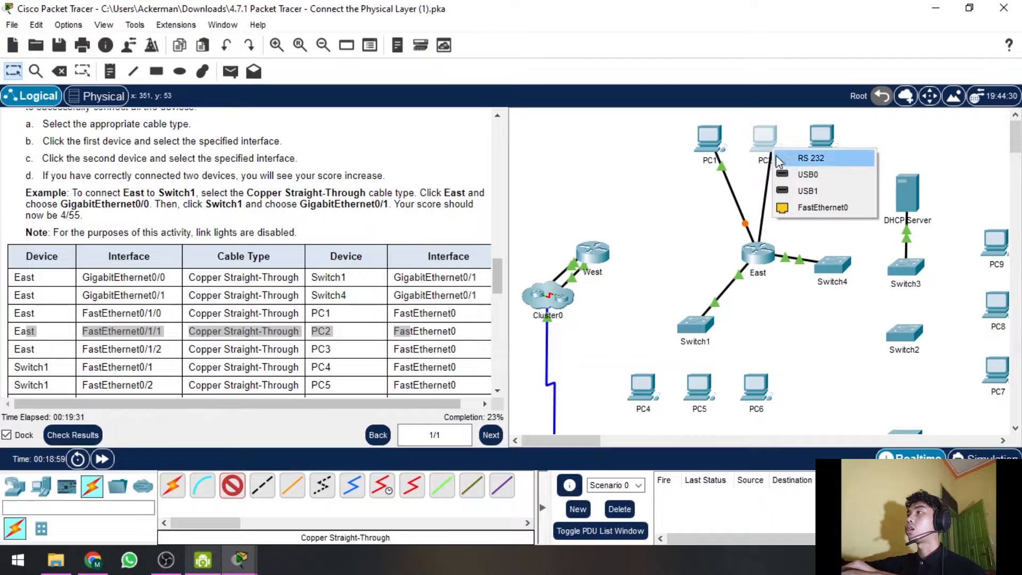
{"action": "left_click", "coordinate": [820, 208]}
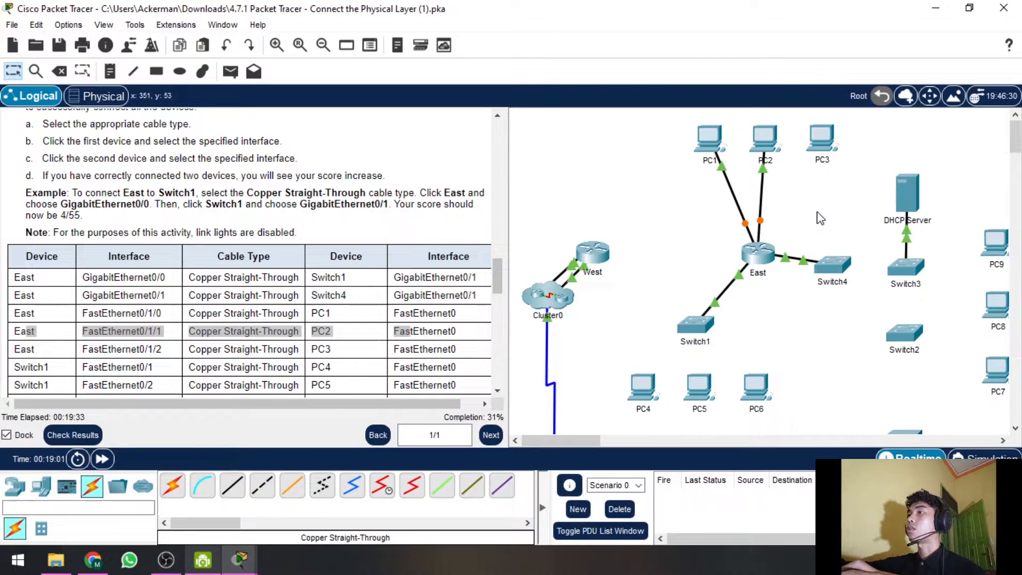
- Connect East FastEthernet0/1/2 to PC3 FastEthernet0 with a Copper Straight-Through cable
{"action": "left_click_drag", "start_coordinate": [453, 347], "coordinate": [16, 354]}
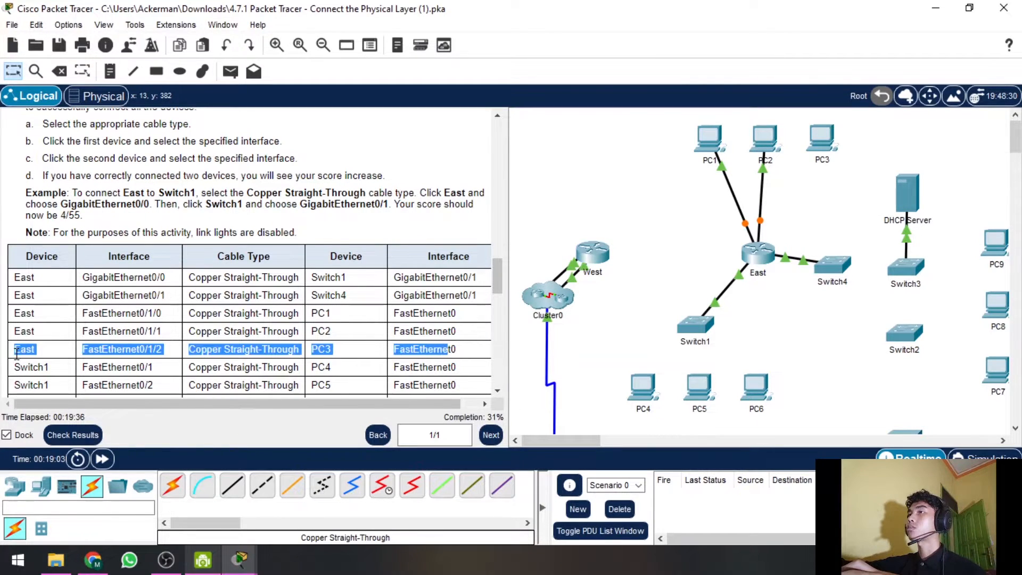
{"action": "left_click", "coordinate": [232, 486]}
{"action": "left_click", "coordinate": [767, 254]}
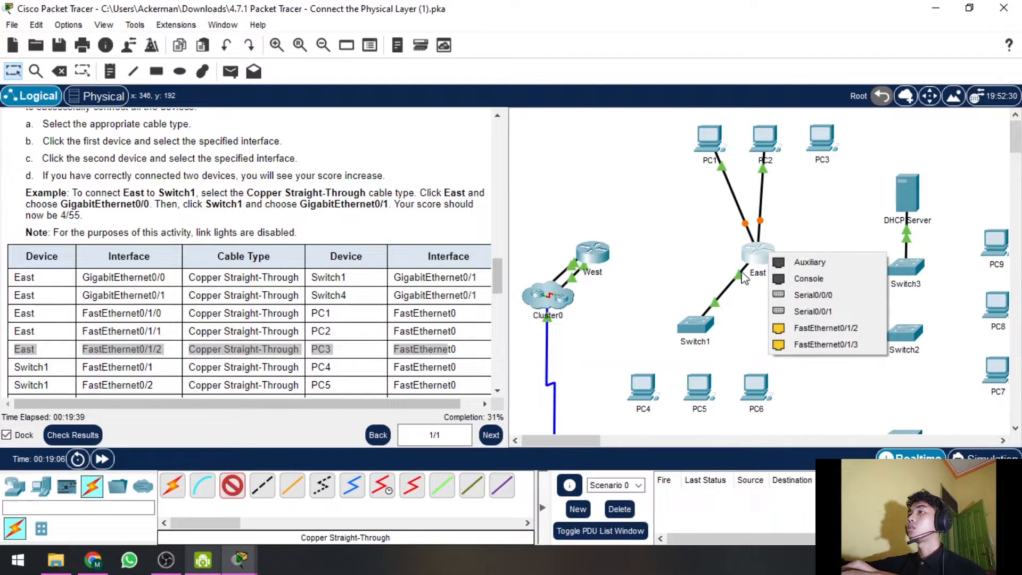
{"action": "left_click", "coordinate": [809, 328]}
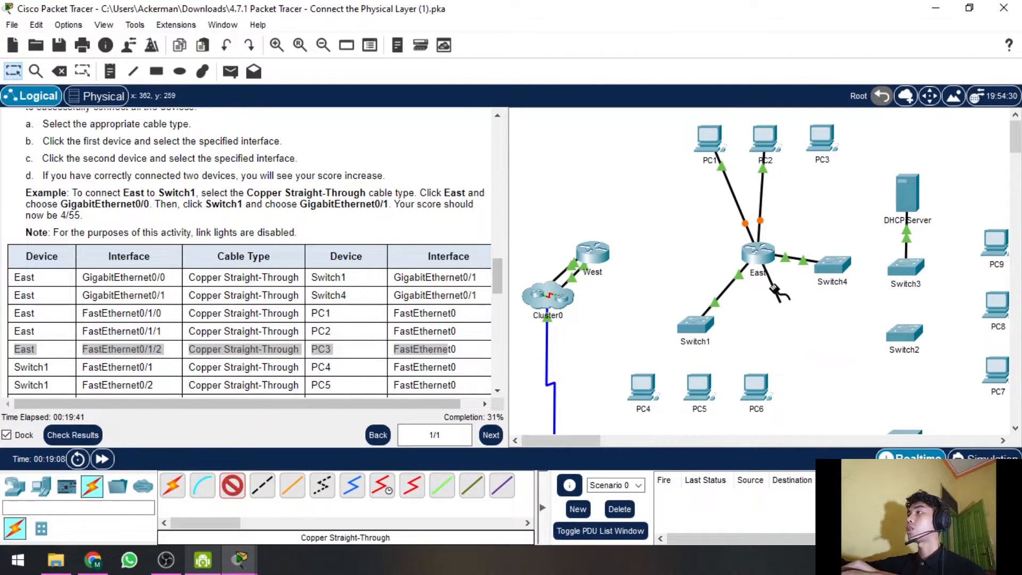
{"action": "left_click", "coordinate": [827, 142]}
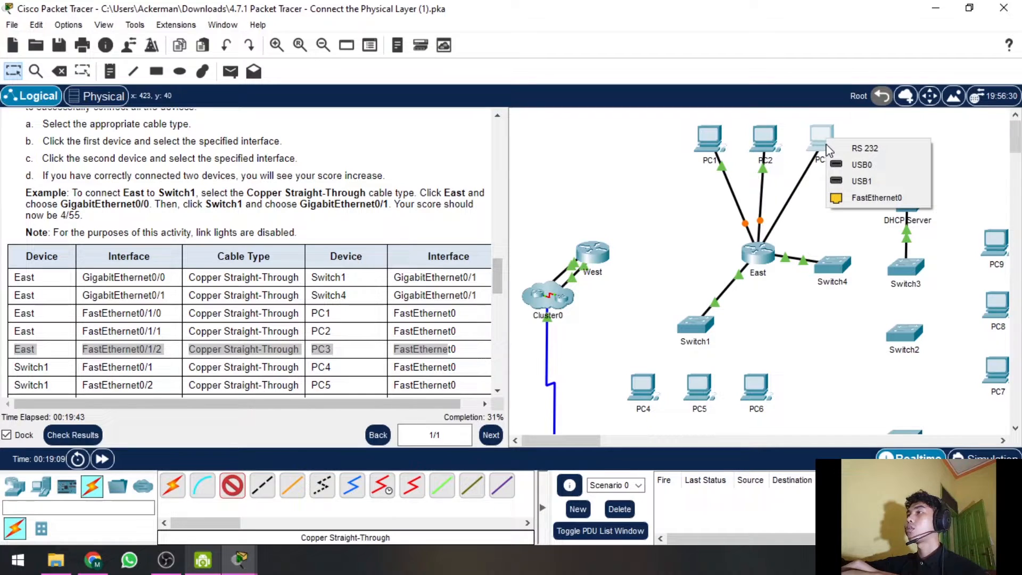
{"action": "left_click", "coordinate": [863, 198]}
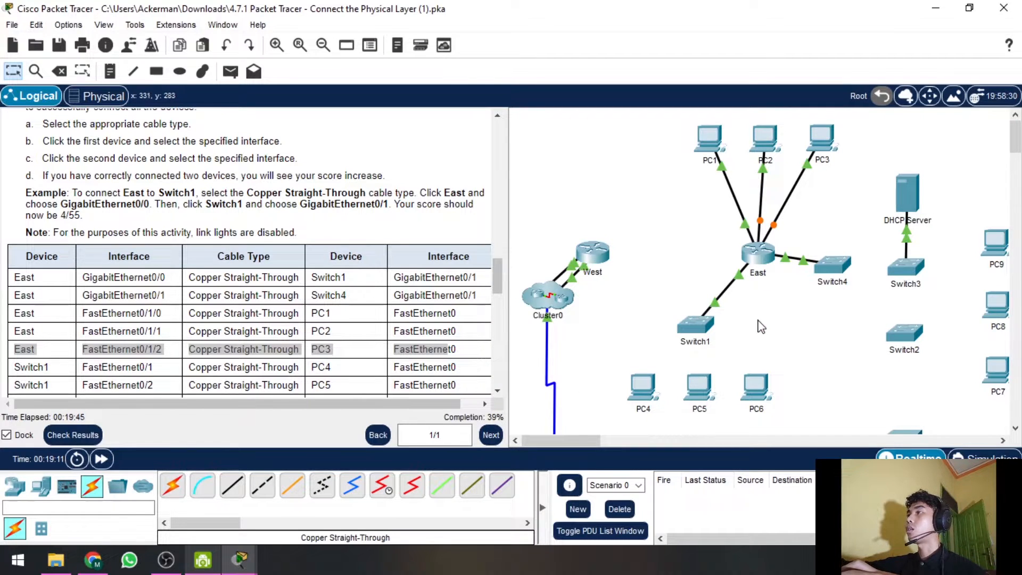
- Connect Switch1 FastEthernet0/1 to PC4 FastEthernet0 with a Copper Straight-Through cable
{"action": "left_click_drag", "start_coordinate": [423, 367], "coordinate": [34, 367]}
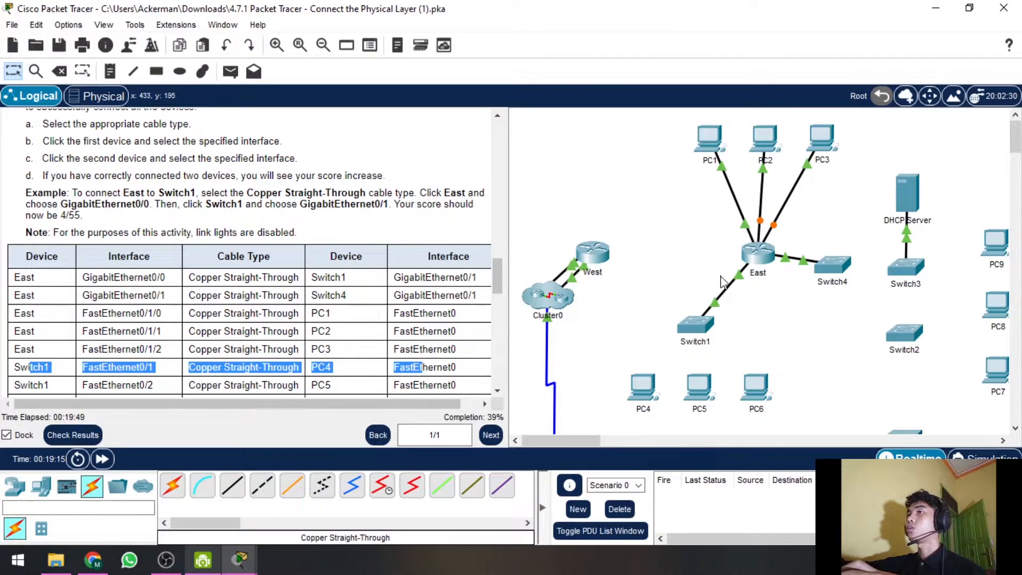
{"action": "scroll", "coordinate": [224, 347], "scroll_direction": "down", "scroll_amount": 1}
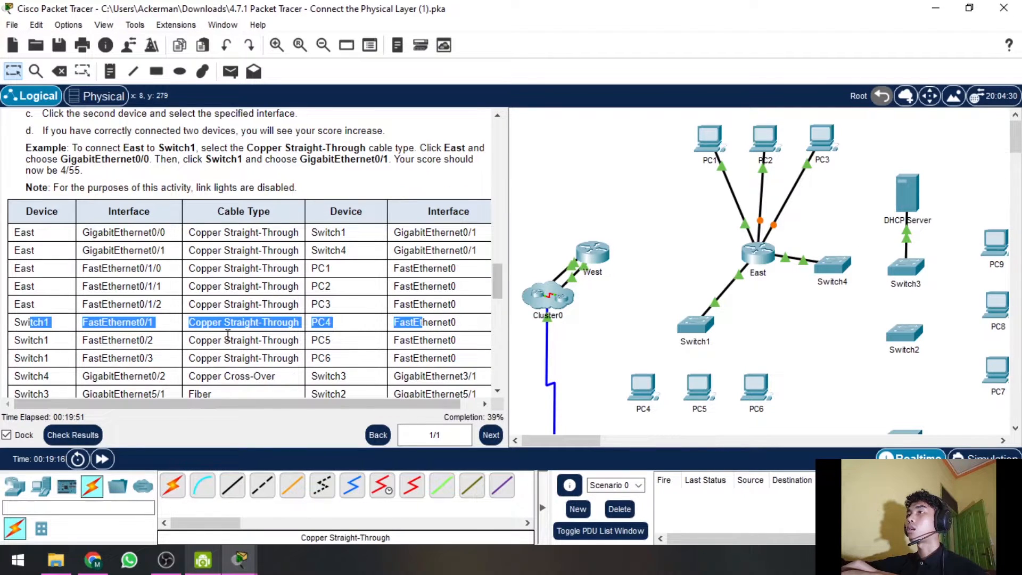
{"action": "left_click", "coordinate": [232, 485]}
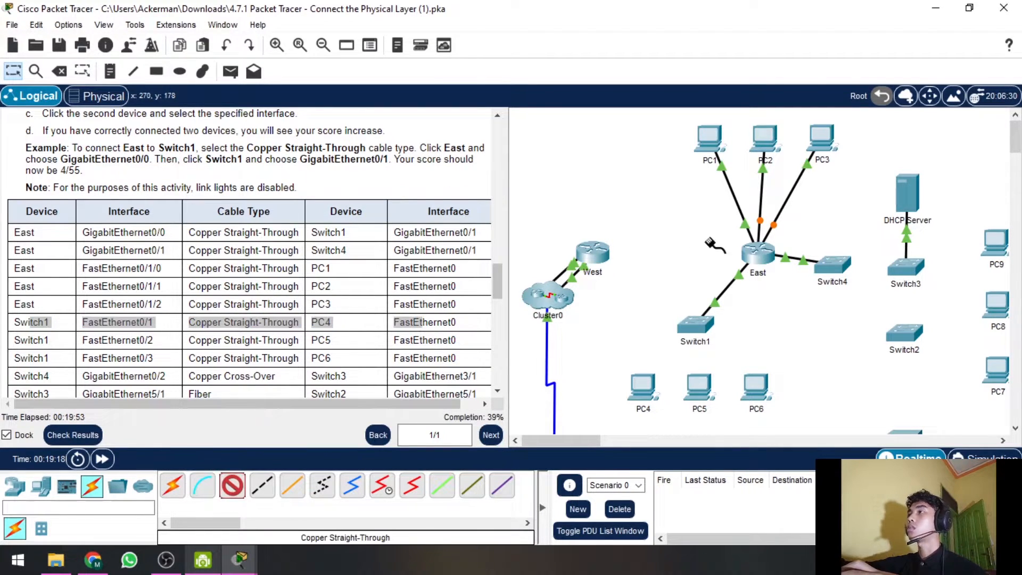
{"action": "left_click", "coordinate": [707, 333]}
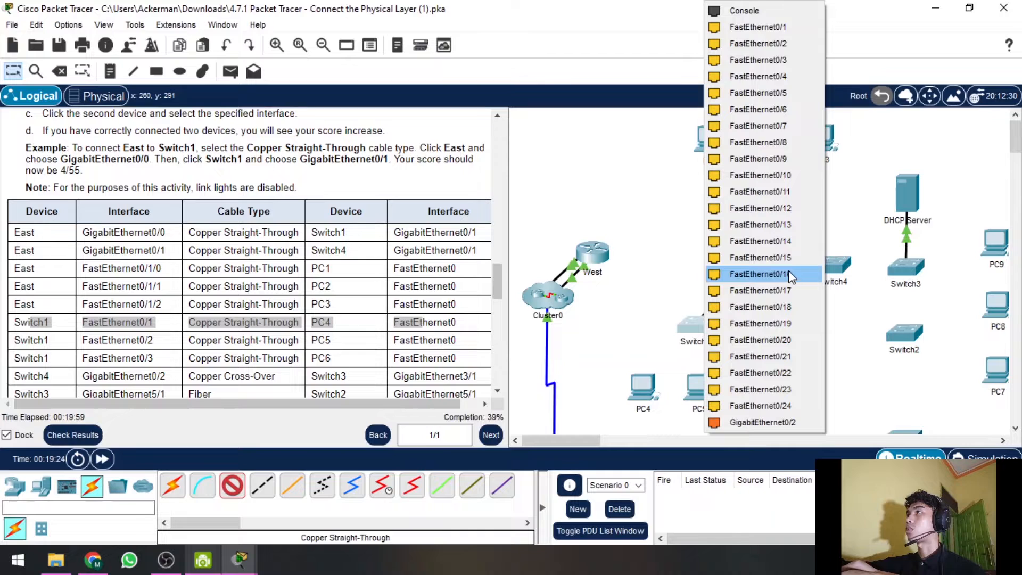
{"action": "left_click", "coordinate": [766, 27]}
{"action": "left_click", "coordinate": [643, 395]}
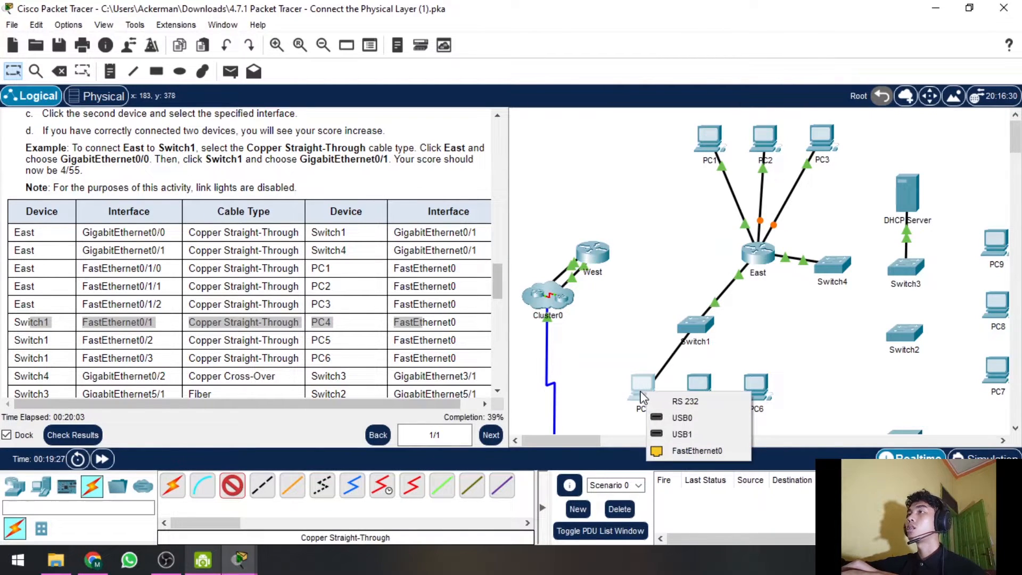
{"action": "left_click", "coordinate": [692, 450]}
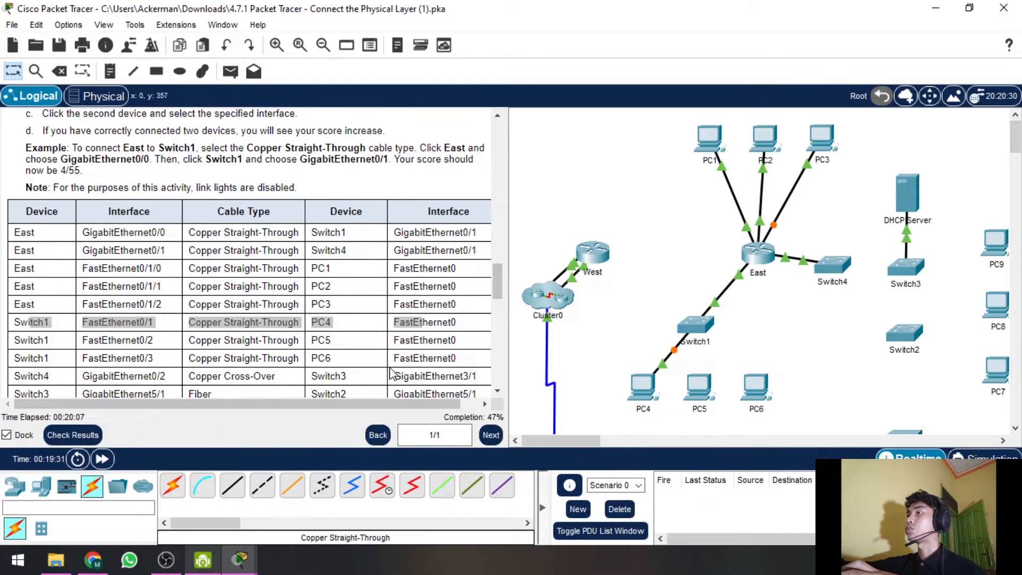
- Connect Switch1 FastEthernet0/2 to PC5 FastEthernet0 with a Copper Straight-Through cable
{"action": "left_click_drag", "start_coordinate": [411, 341], "coordinate": [418, 341]}
{"action": "left_click_drag", "start_coordinate": [312, 345], "coordinate": [21, 340]}
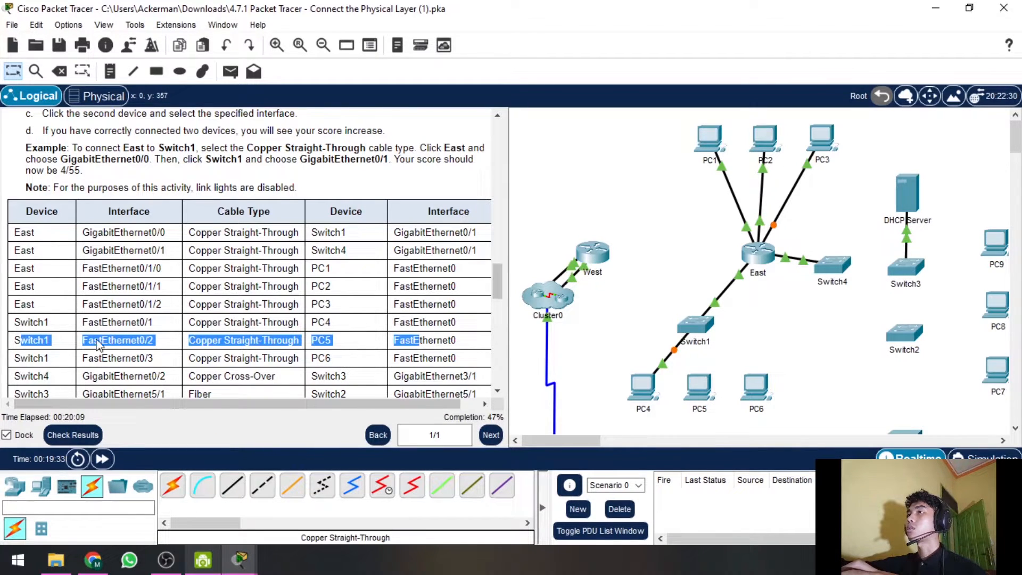
{"action": "left_click", "coordinate": [233, 486]}
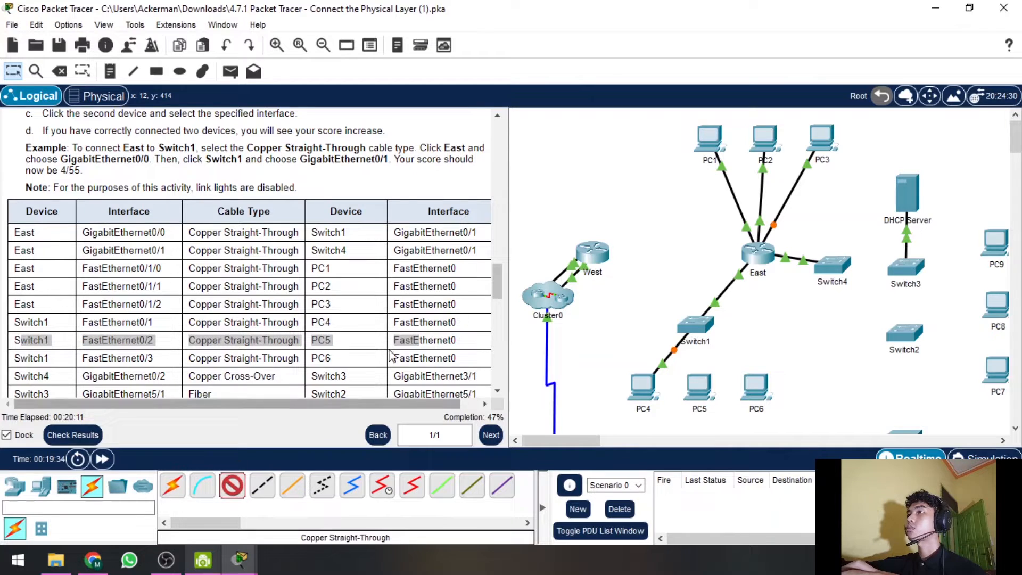
{"action": "left_click", "coordinate": [698, 331]}
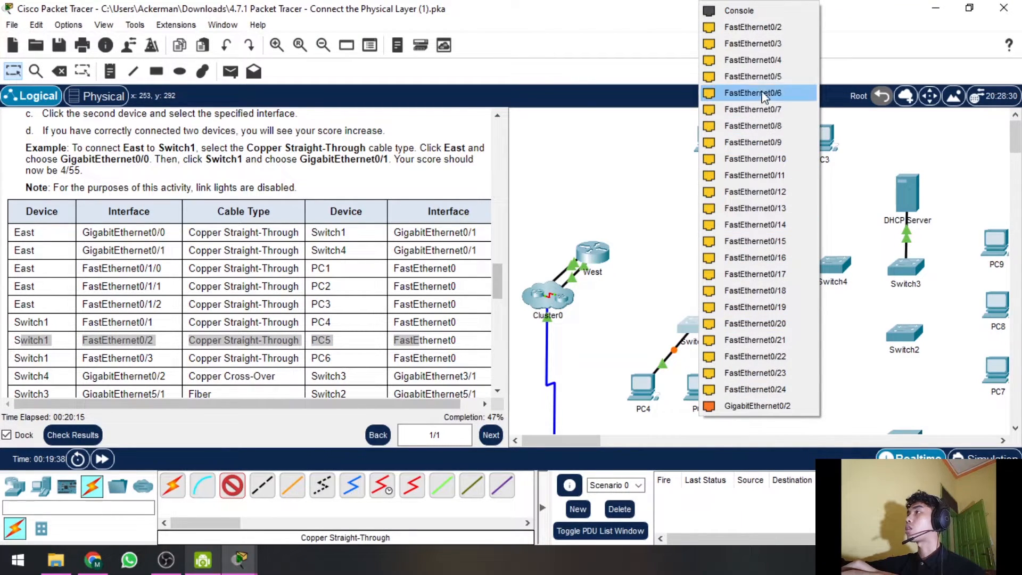
{"action": "left_click", "coordinate": [751, 27]}
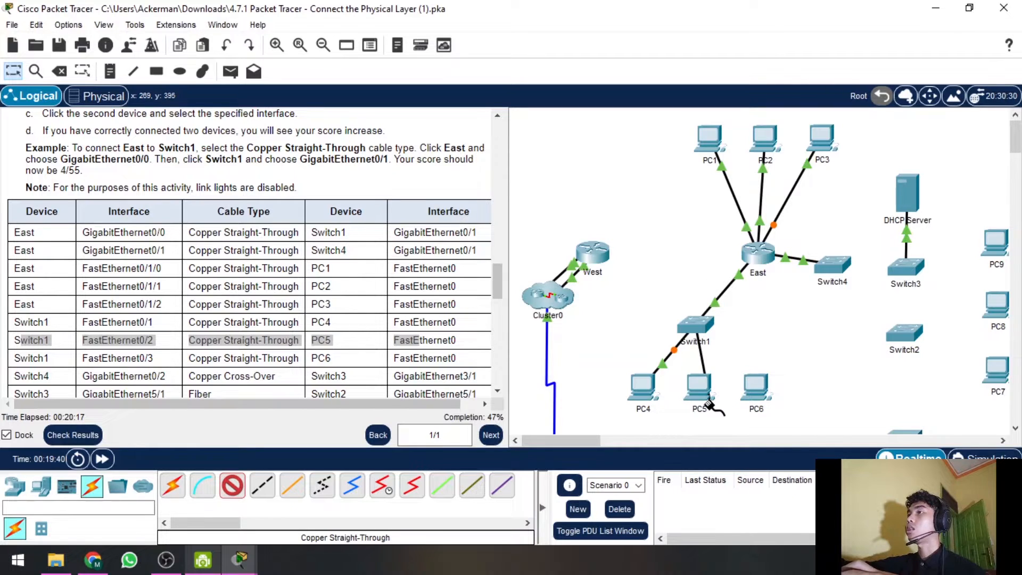
{"action": "left_click", "coordinate": [709, 403]}
{"action": "left_click", "coordinate": [748, 450]}
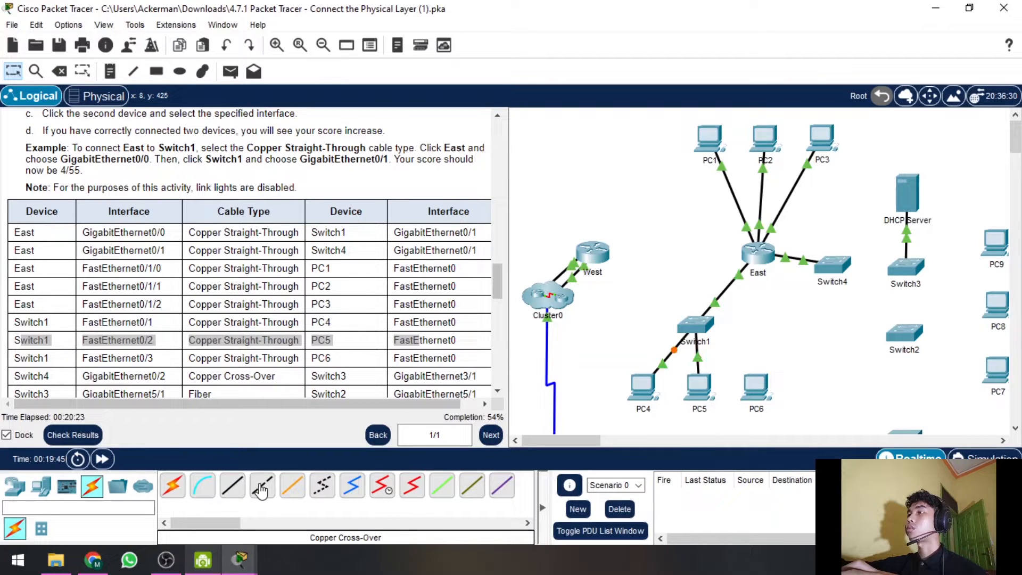
- Connect Switch1 FastEthernet0/3 to PC6 FastEthernet0 with a Copper Straight-Through cable
{"action": "left_click_drag", "start_coordinate": [435, 357], "coordinate": [395, 358]}
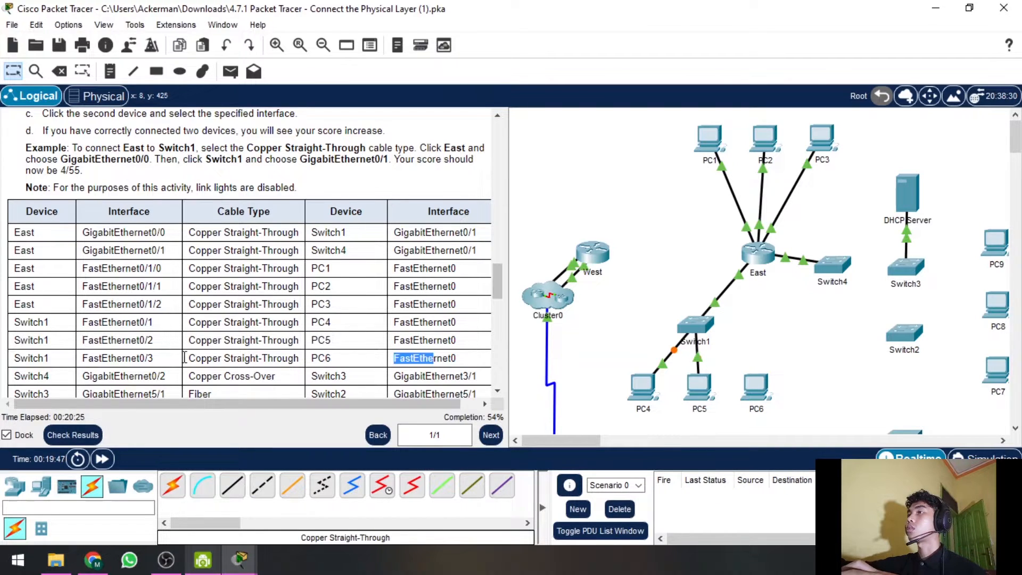
{"action": "left_click_drag", "start_coordinate": [185, 358], "coordinate": [32, 356]}
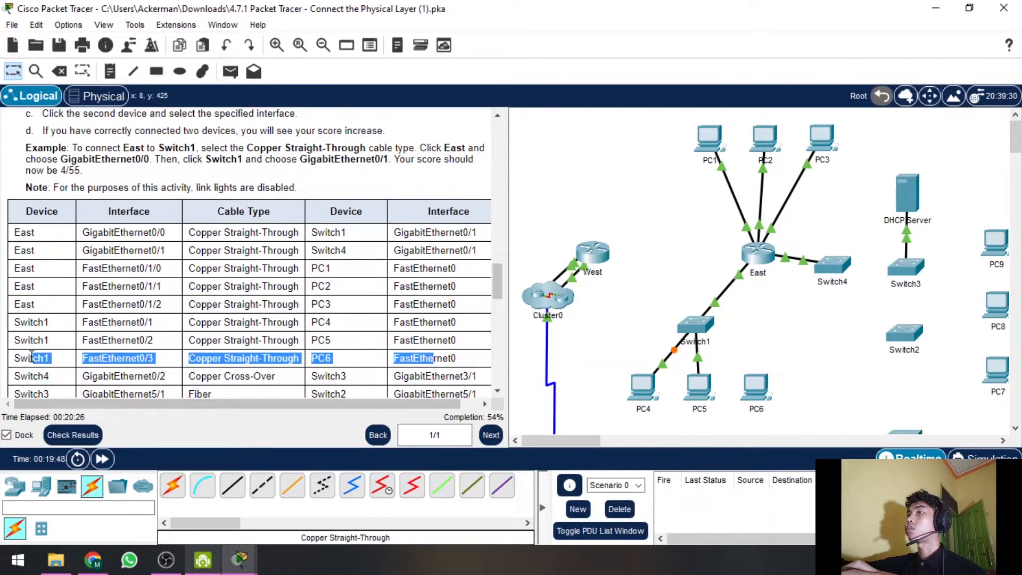
{"action": "left_click", "coordinate": [235, 491]}
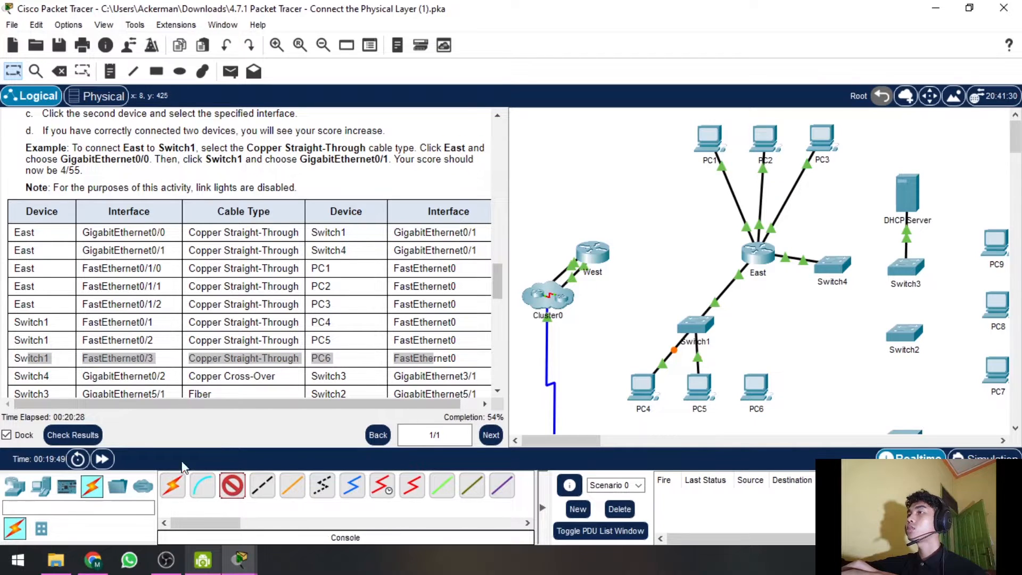
{"action": "left_click", "coordinate": [704, 328]}
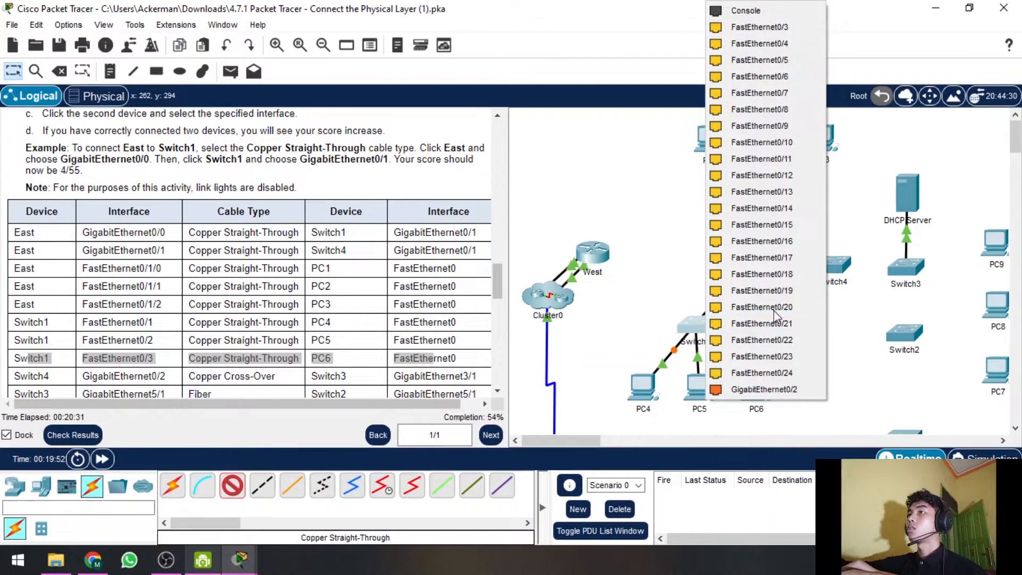
{"action": "left_click", "coordinate": [797, 28]}
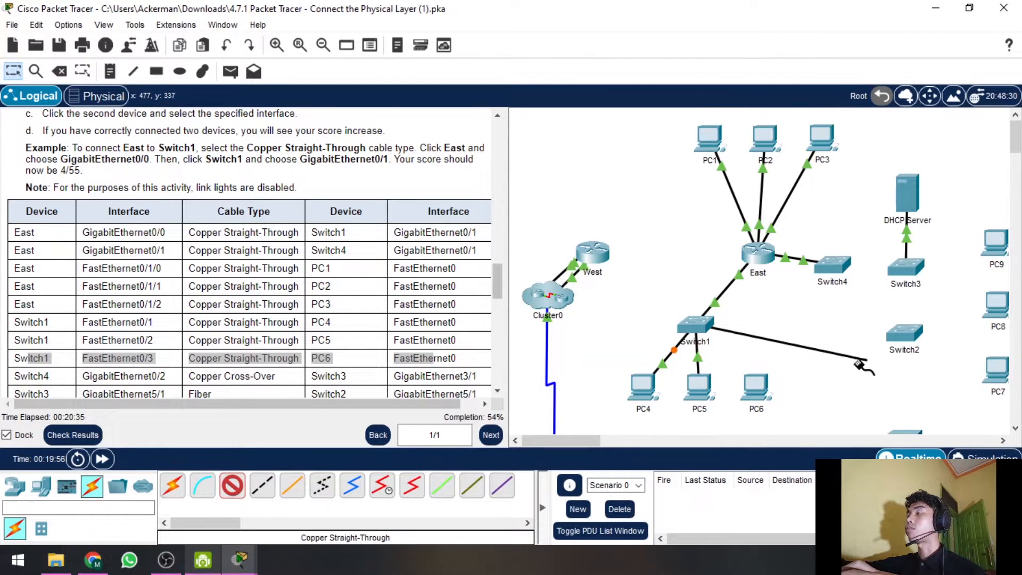
{"action": "left_click", "coordinate": [760, 390]}
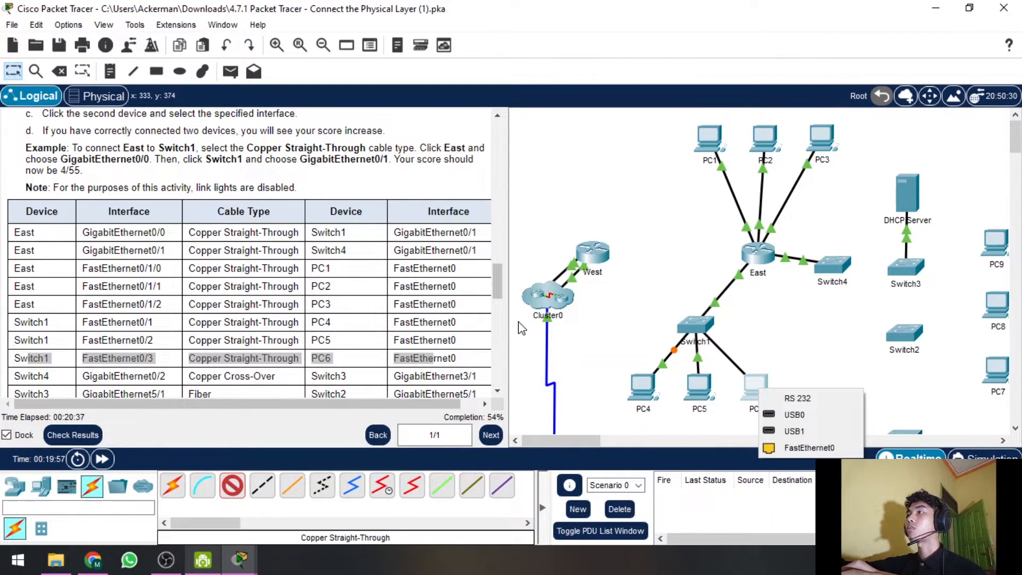
{"action": "left_click", "coordinate": [804, 448]}
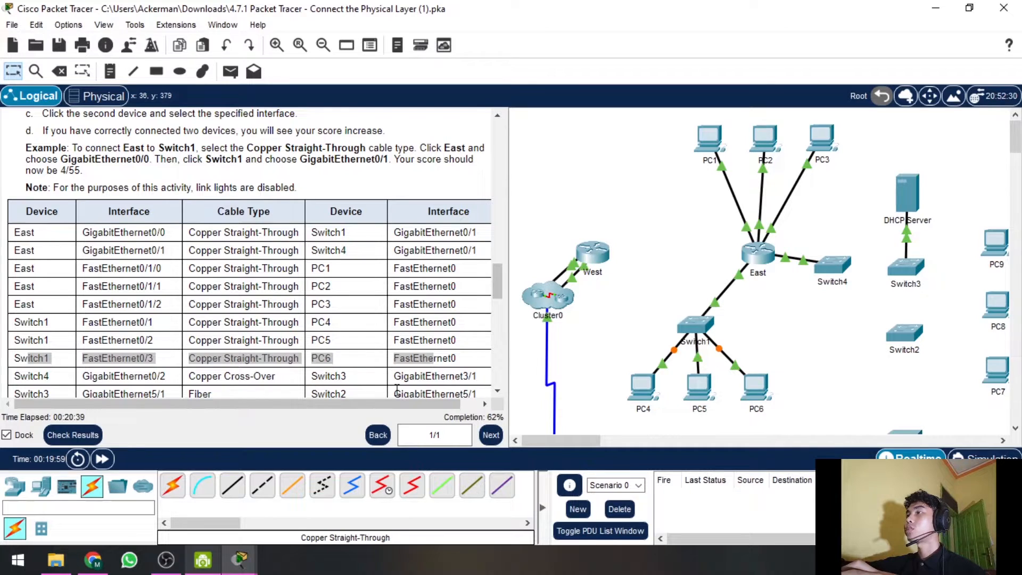
- Connect Switch4 GigabitEthernet0/2 to Switch3 GigabitEthernet3/1 with a Copper Cross-Over cable
{"action": "scroll", "coordinate": [396, 389], "scroll_direction": "down", "scroll_amount": 4}
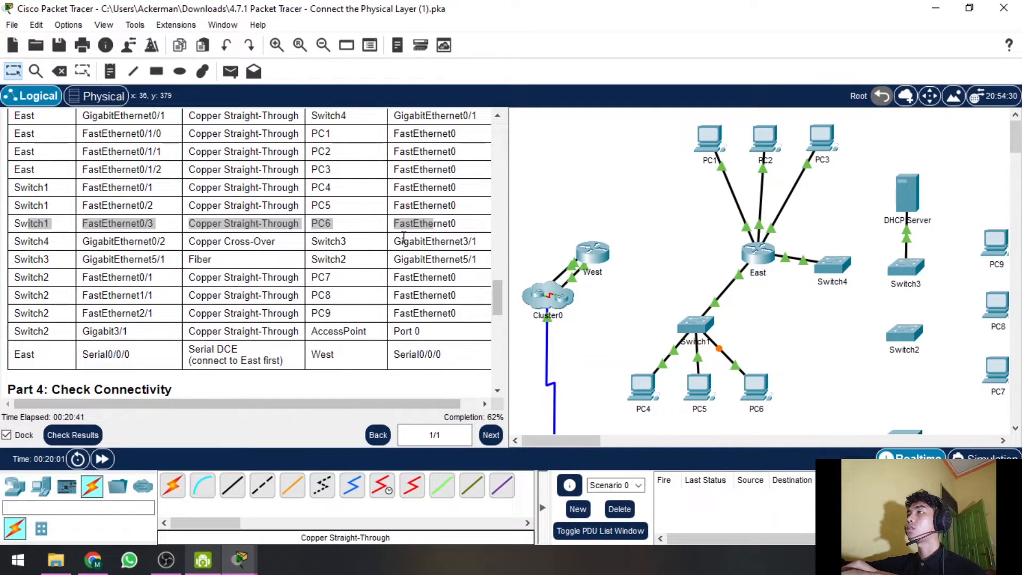
{"action": "left_click_drag", "start_coordinate": [404, 241], "coordinate": [35, 242]}
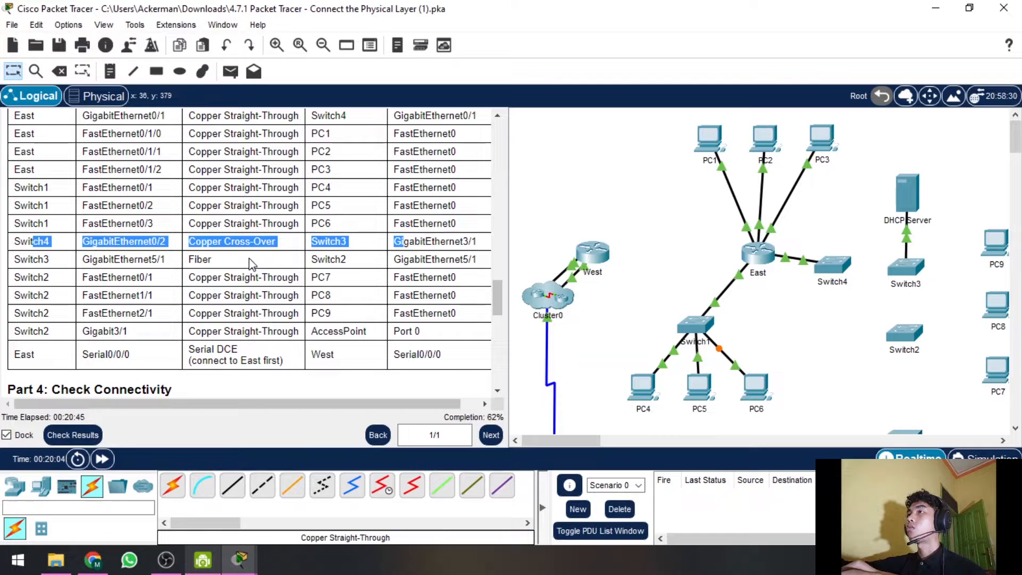
{"action": "scroll", "coordinate": [250, 263], "scroll_direction": "up", "scroll_amount": 1}
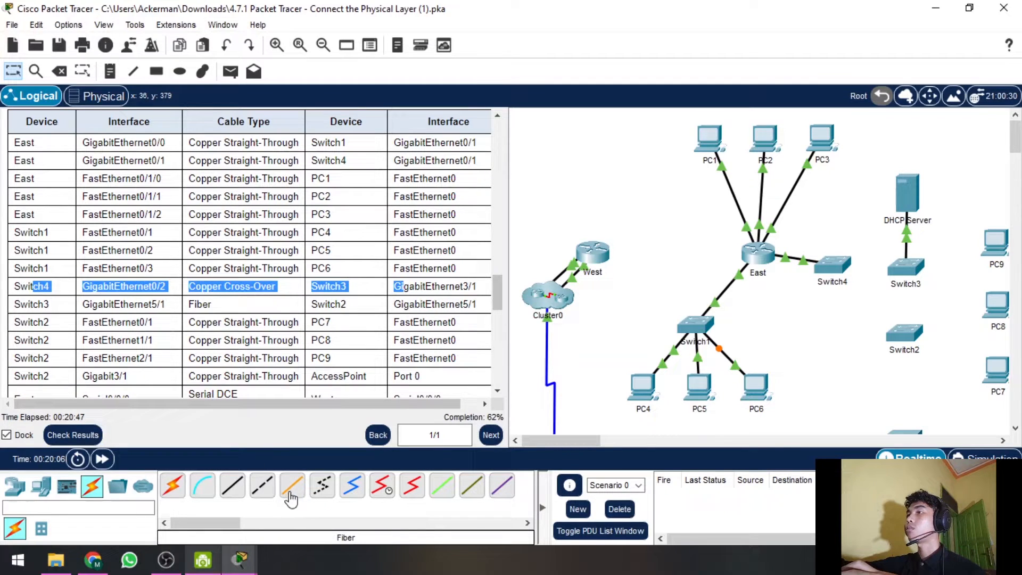
{"action": "left_click", "coordinate": [262, 485]}
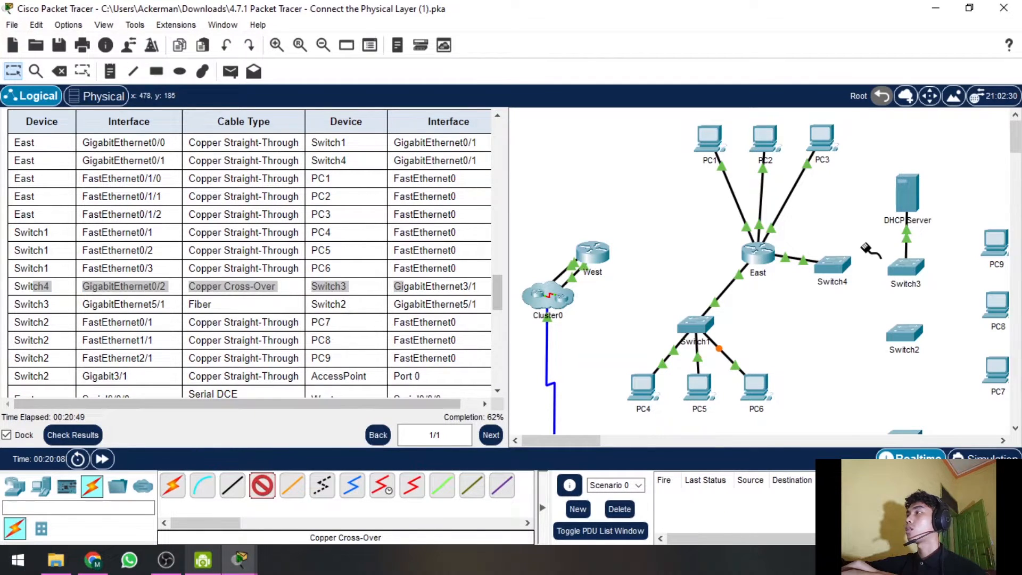
{"action": "left_click", "coordinate": [841, 272]}
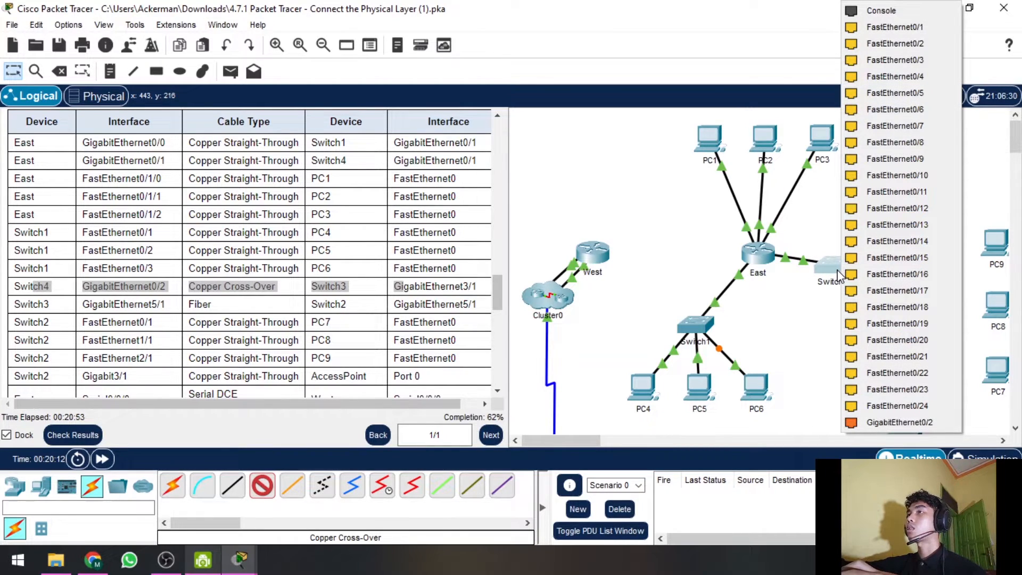
{"action": "left_click", "coordinate": [884, 423]}
{"action": "left_click", "coordinate": [906, 269]}
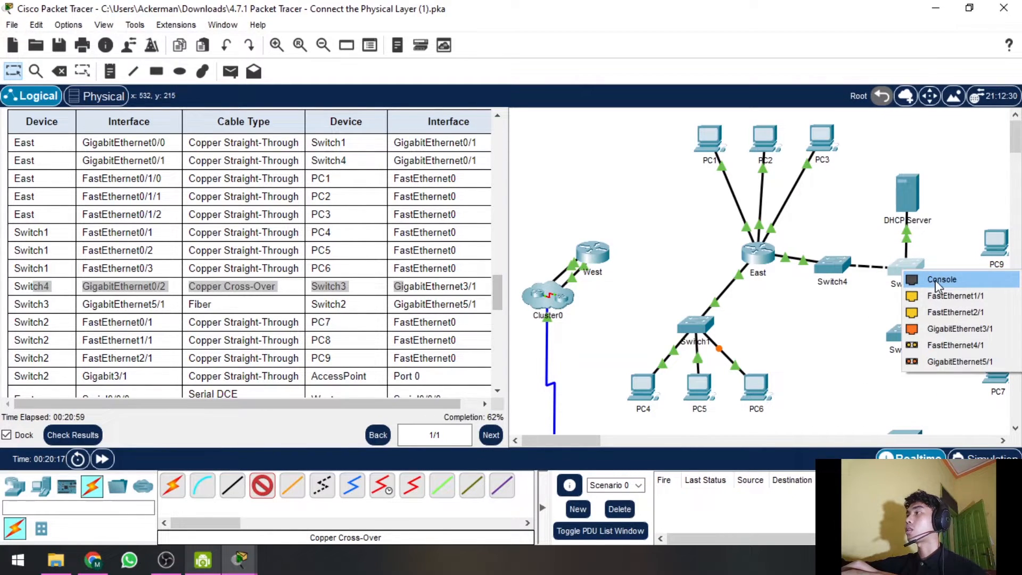
{"action": "left_click", "coordinate": [951, 332]}
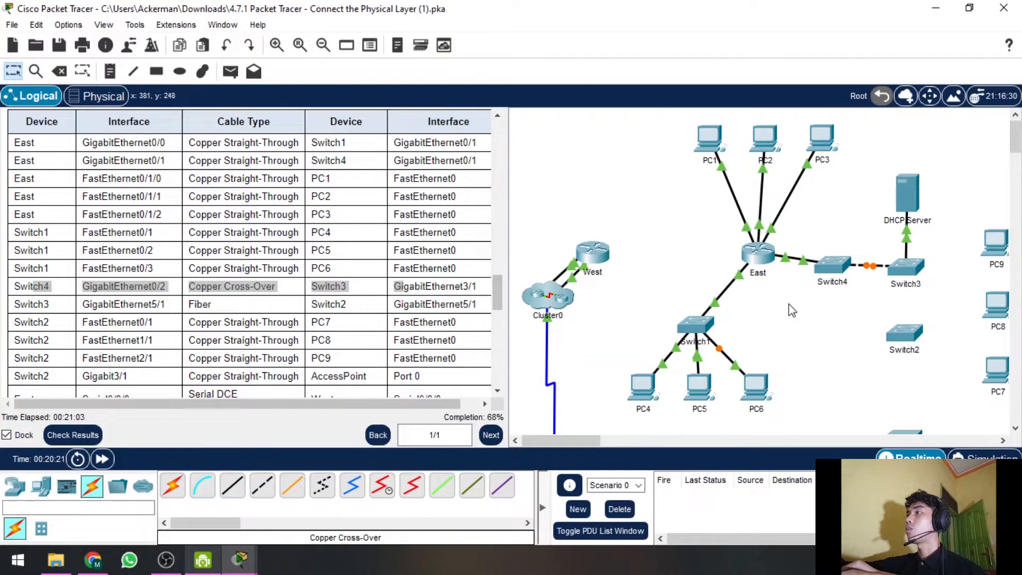
- Connect Switch3 GigabitEthernet5/1 to Switch2 GigabitEthernet5/1 with a Fiber cable
{"action": "left_click", "coordinate": [434, 321]}
{"action": "left_click_drag", "start_coordinate": [421, 304], "coordinate": [27, 304]}
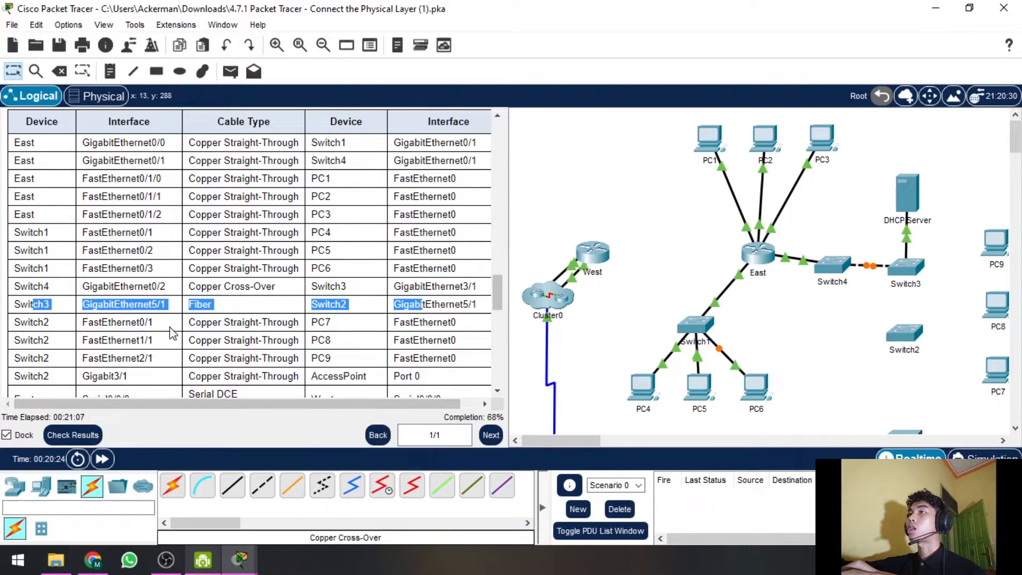
{"action": "left_click", "coordinate": [289, 494]}
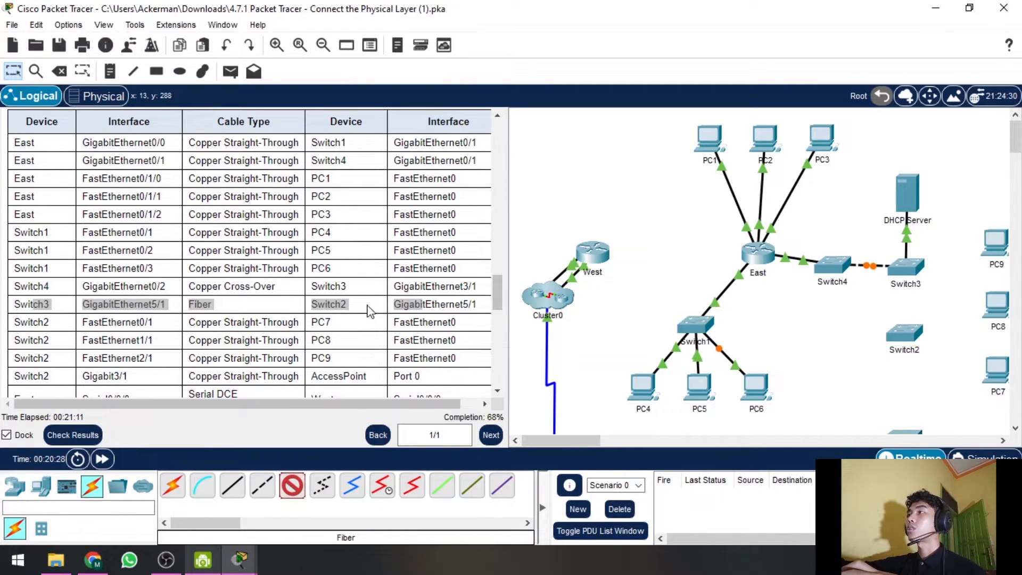
{"action": "left_click", "coordinate": [913, 273]}
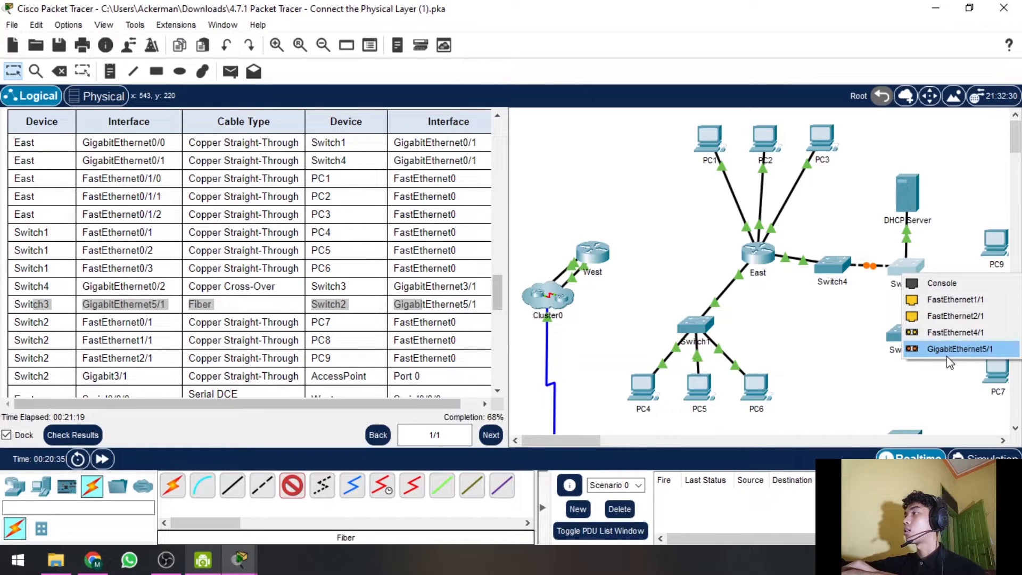
{"action": "left_click", "coordinate": [978, 354]}
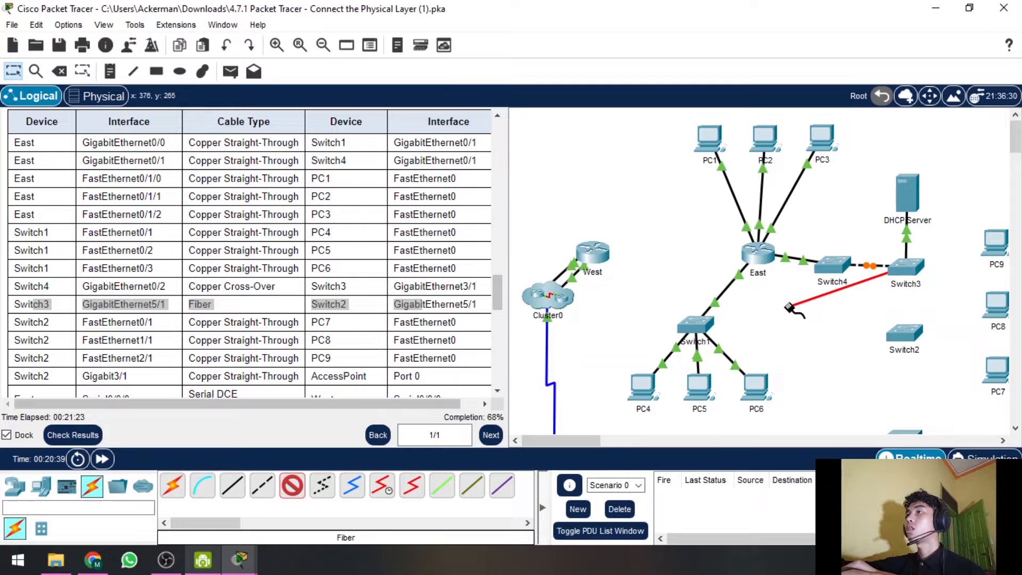
{"action": "left_click", "coordinate": [914, 332]}
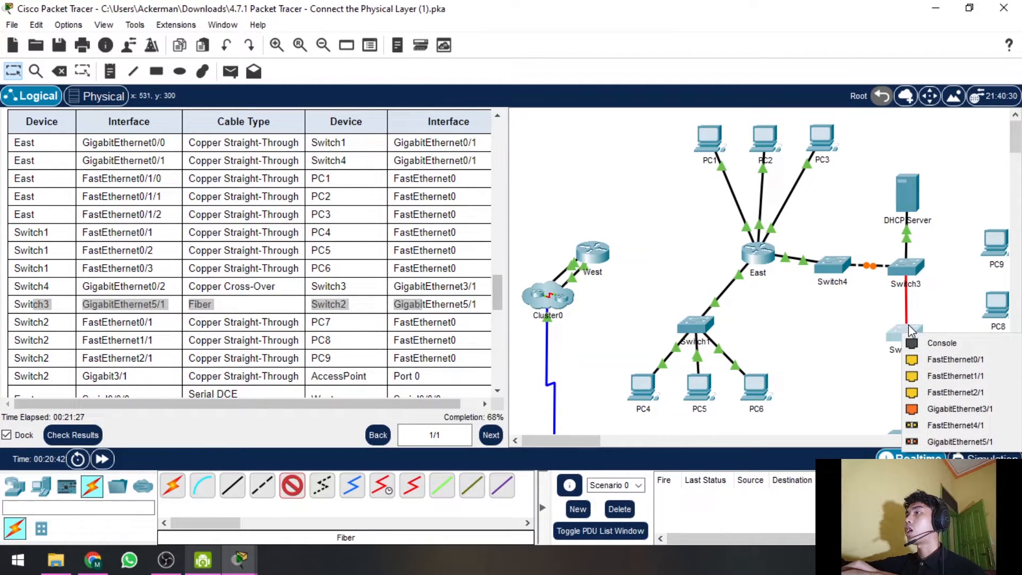
{"action": "left_click", "coordinate": [945, 442]}
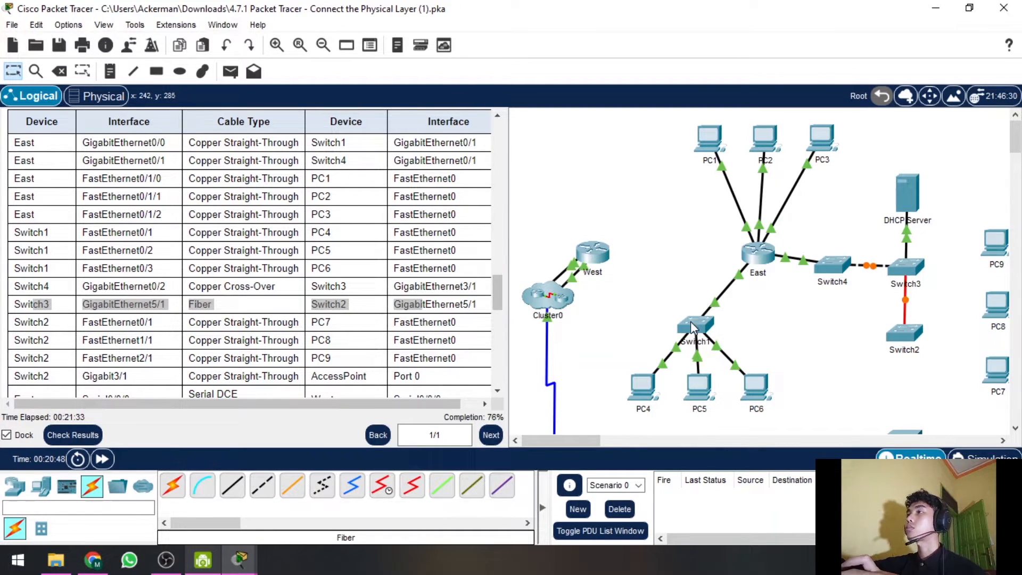
- Connect Switch2 FastEthernet0/1 to PC7 FastEthernet0 with a Copper Straight-Through cable
{"action": "scroll", "coordinate": [425, 331], "scroll_direction": "down", "scroll_amount": 1}
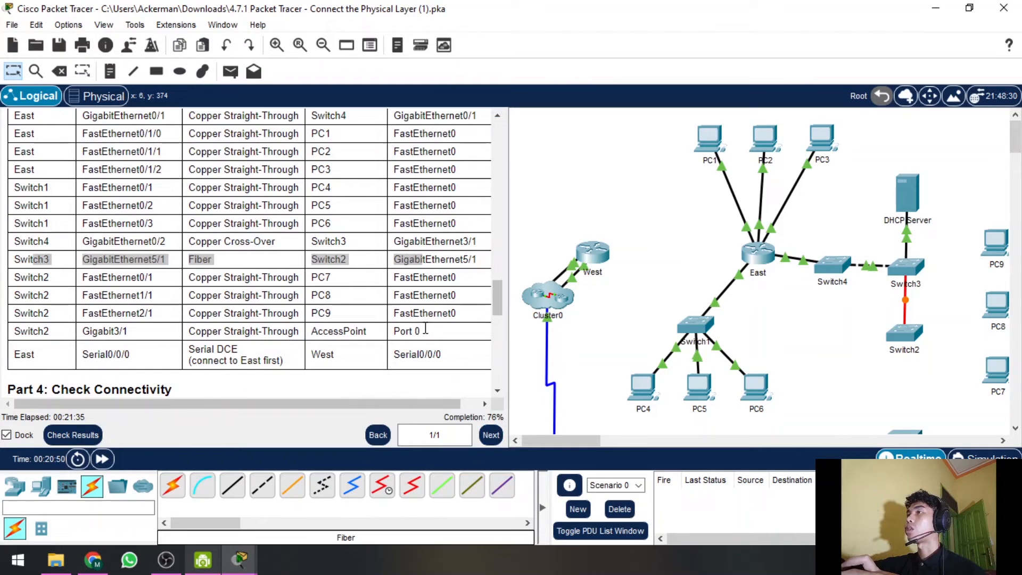
{"action": "left_click_drag", "start_coordinate": [411, 277], "coordinate": [38, 280]}
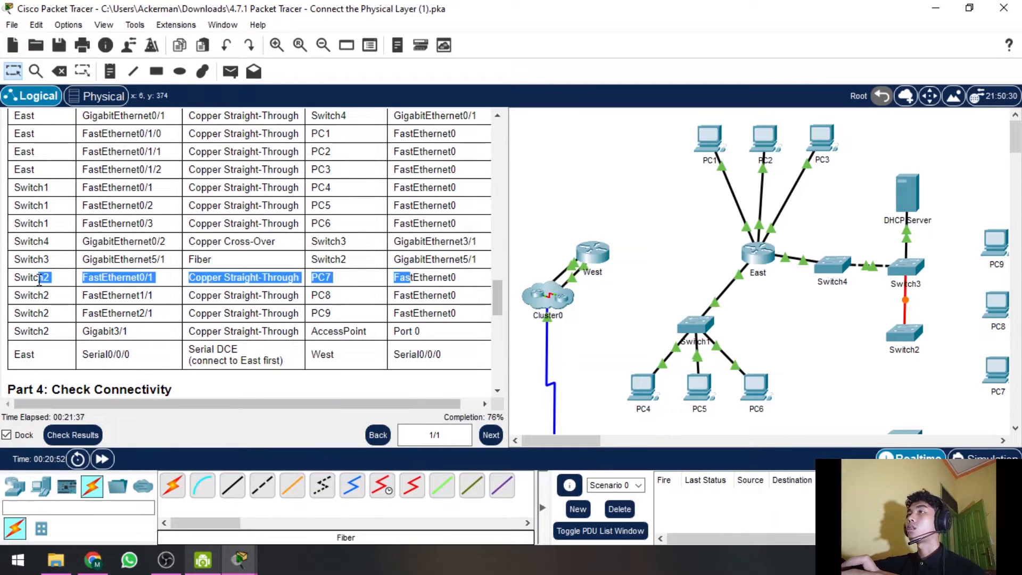
{"action": "left_click", "coordinate": [232, 485]}
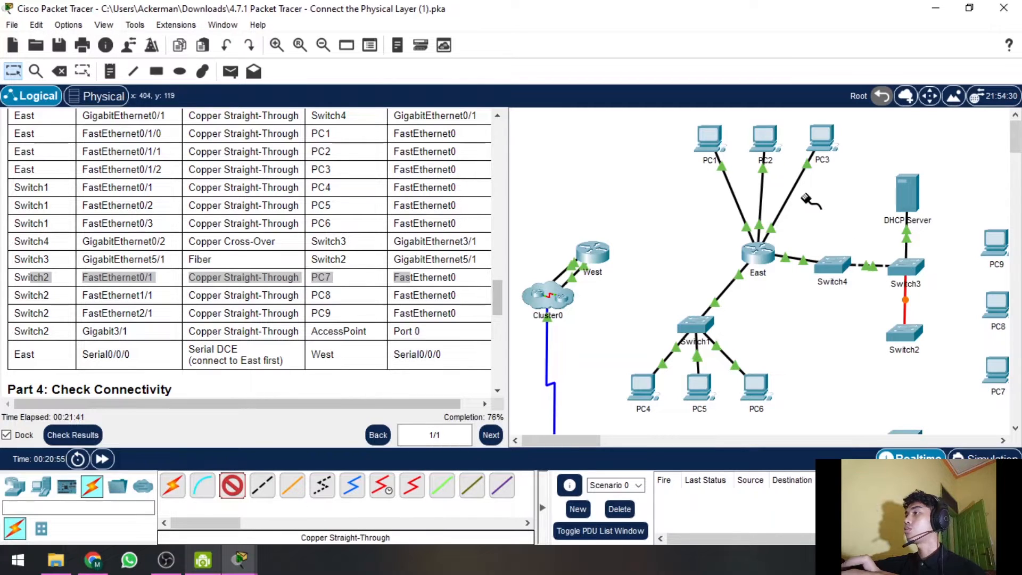
{"action": "left_click", "coordinate": [996, 370]}
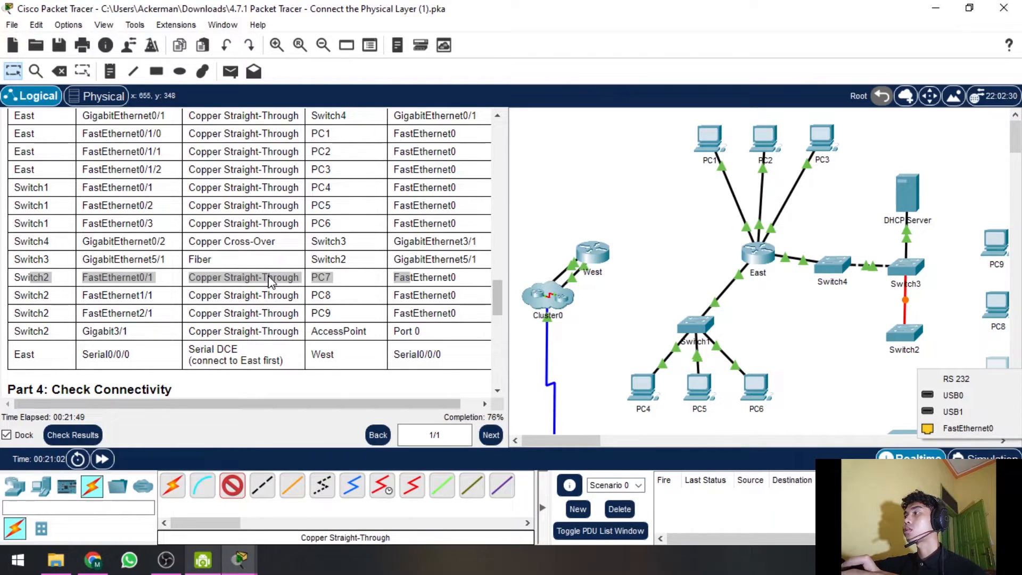
{"action": "left_click", "coordinate": [798, 322]}
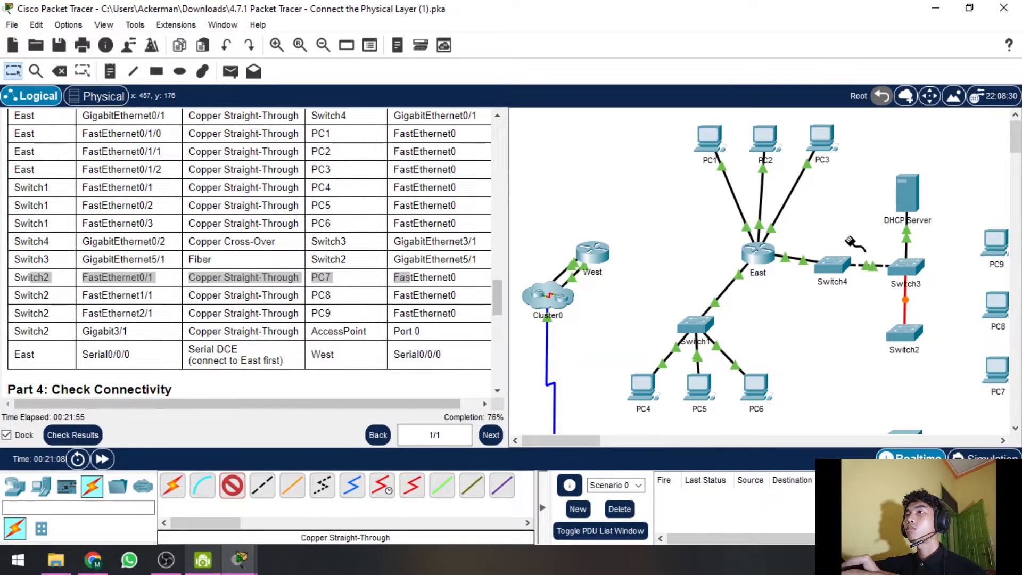
{"action": "left_click", "coordinate": [905, 335]}
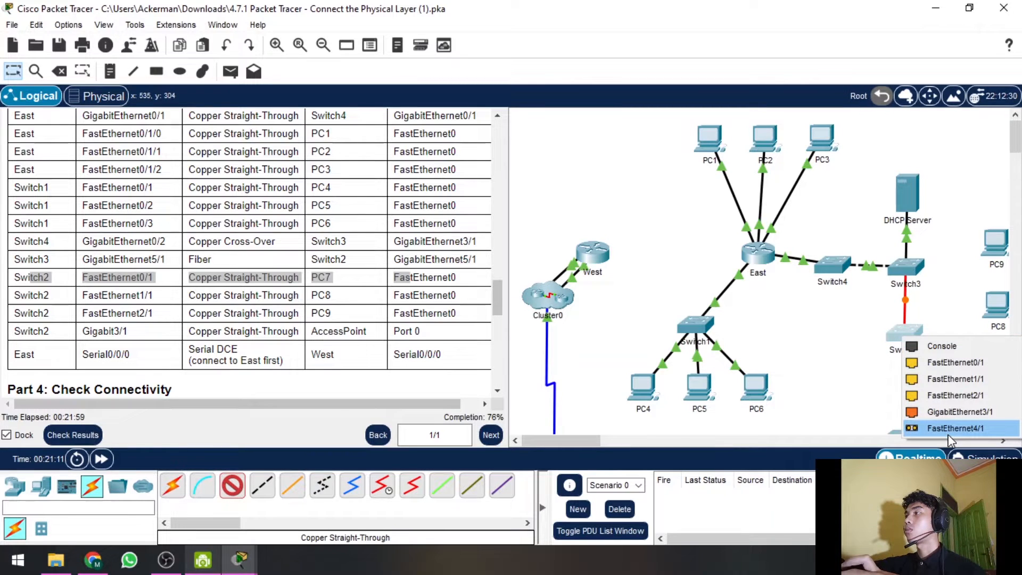
{"action": "left_click", "coordinate": [974, 367]}
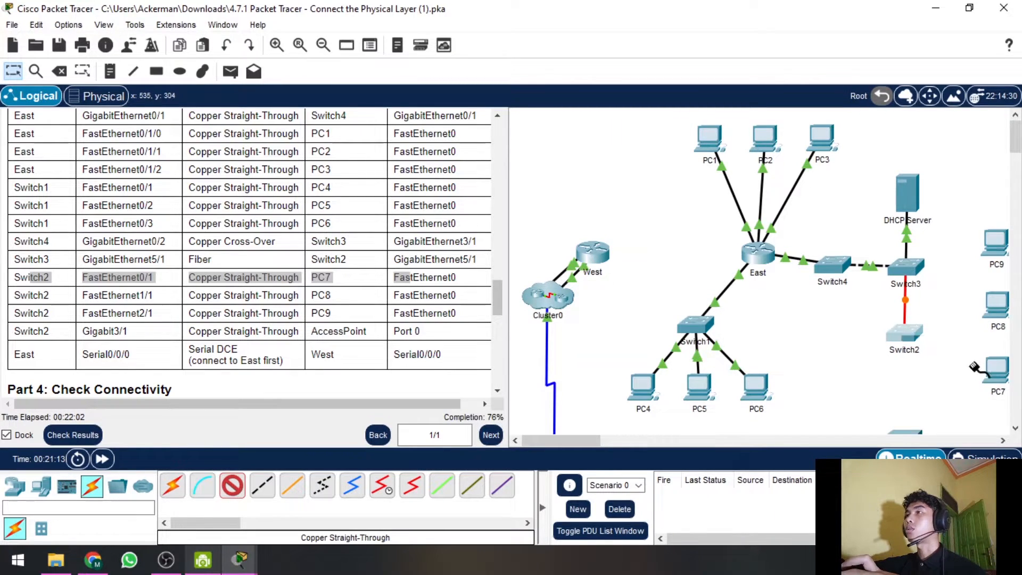
{"action": "left_click", "coordinate": [998, 373]}
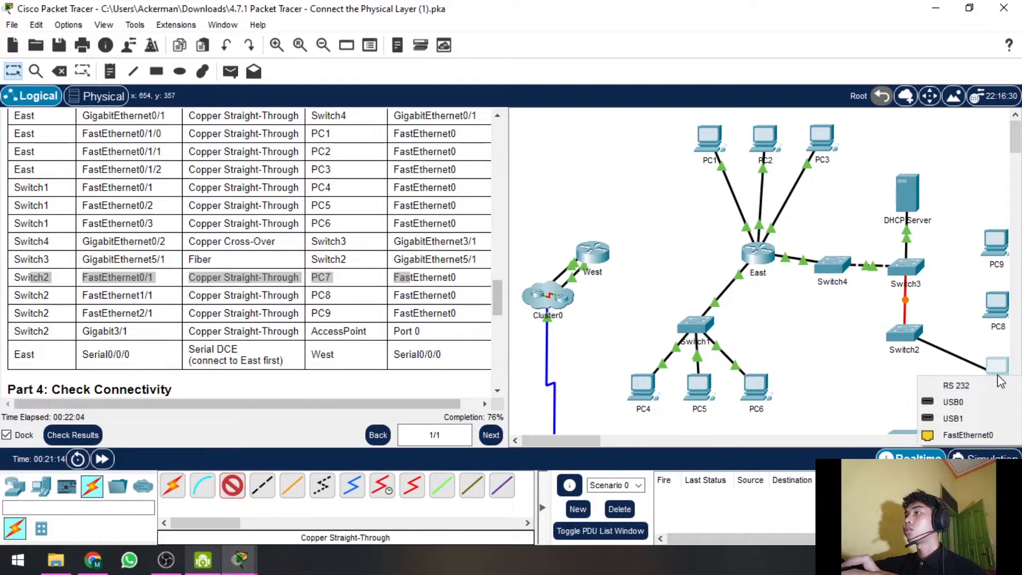
{"action": "left_click", "coordinate": [953, 435]}
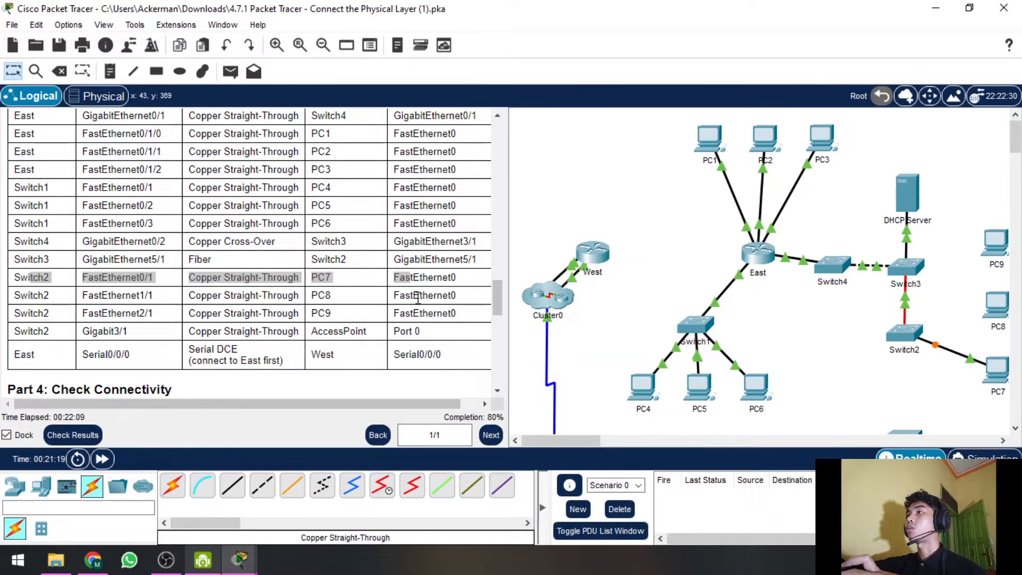
- Connect Switch2 FastEthernet1/1 to PC8 FastEthernet0 with a Copper Straight-Through cable
{"action": "left_click_drag", "start_coordinate": [418, 298], "coordinate": [45, 297]}
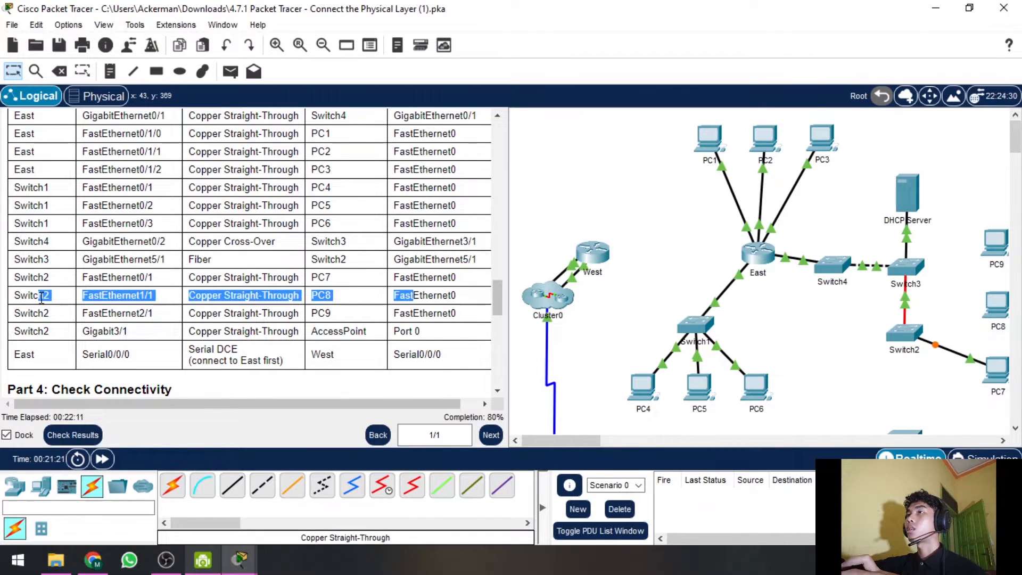
{"action": "left_click", "coordinate": [232, 486]}
{"action": "left_click", "coordinate": [905, 333]}
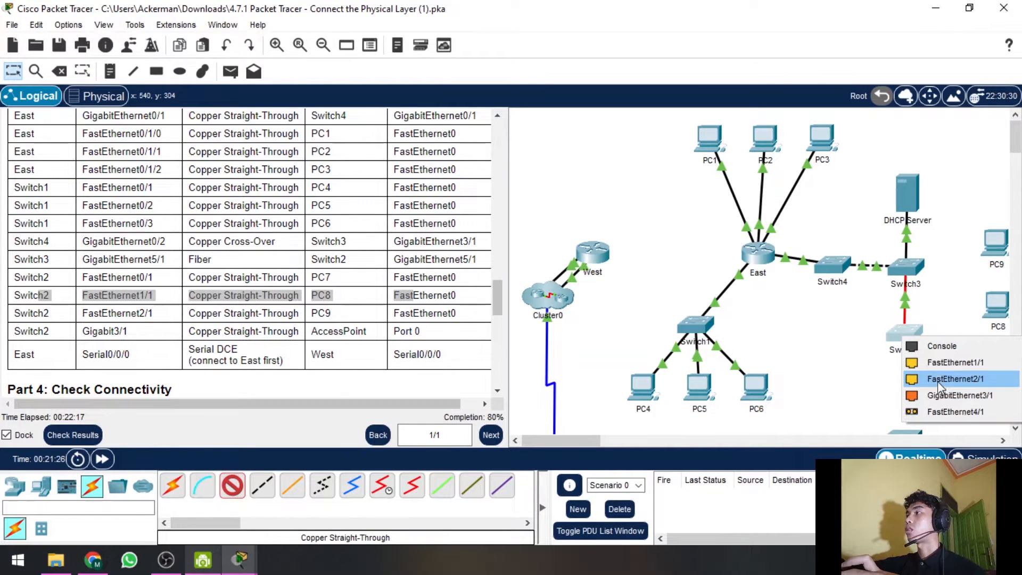
{"action": "left_click", "coordinate": [938, 366]}
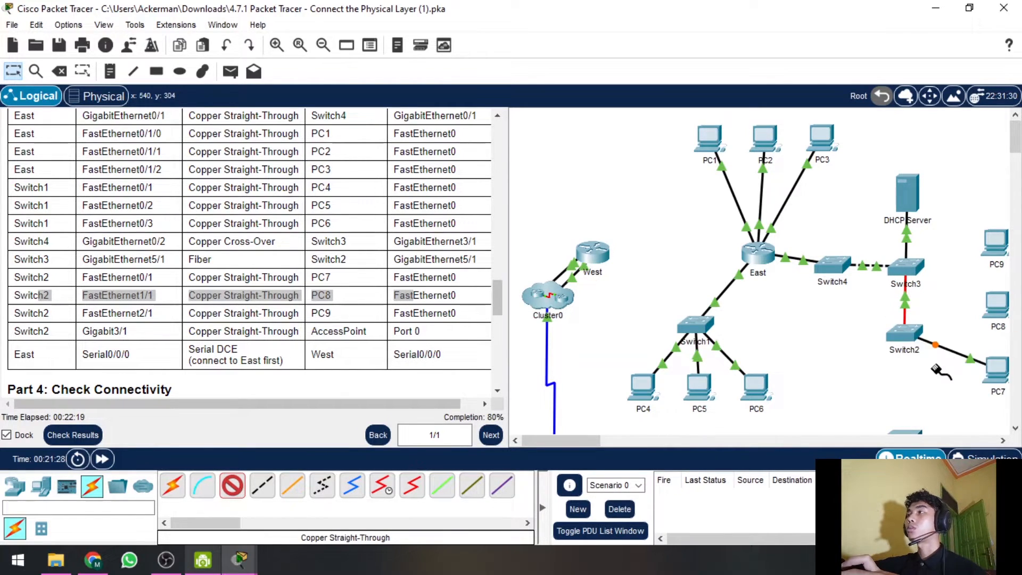
{"action": "left_click", "coordinate": [1000, 314]}
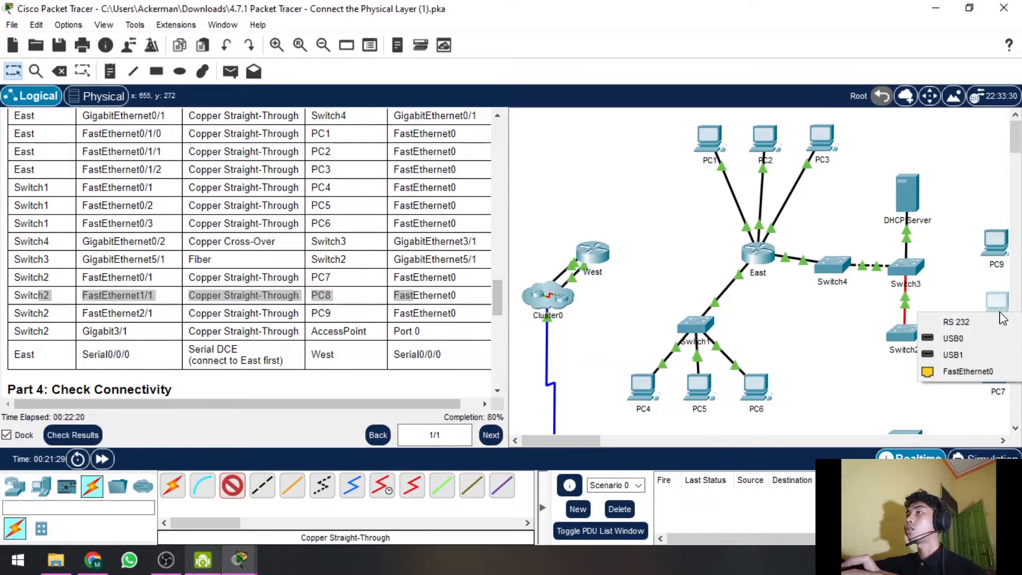
{"action": "left_click", "coordinate": [968, 372]}
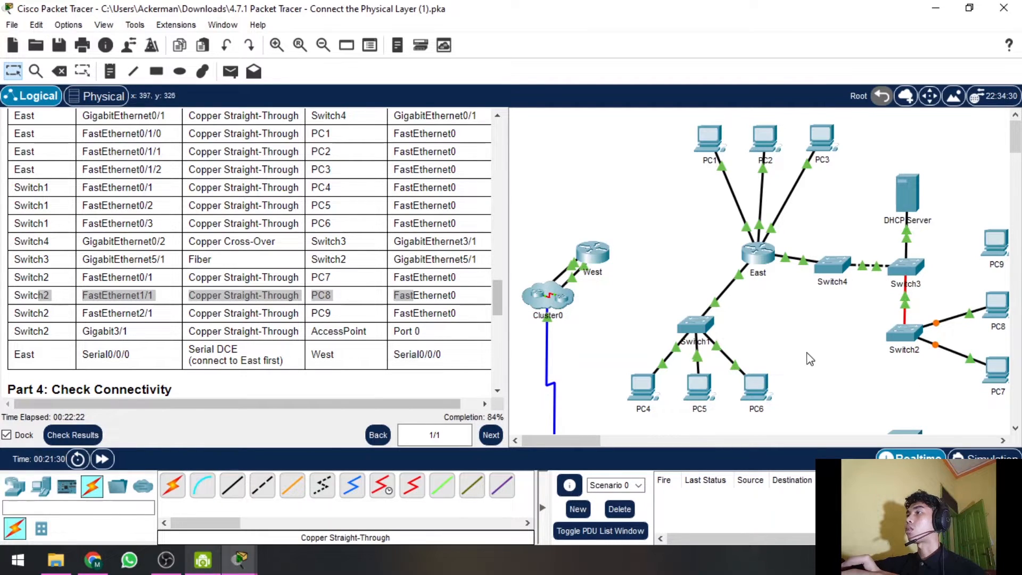
- Connect Switch2 FastEthernet2/1 to PC9 FastEthernet0 with a Copper Straight-Through cable
{"action": "left_click", "coordinate": [233, 491]}
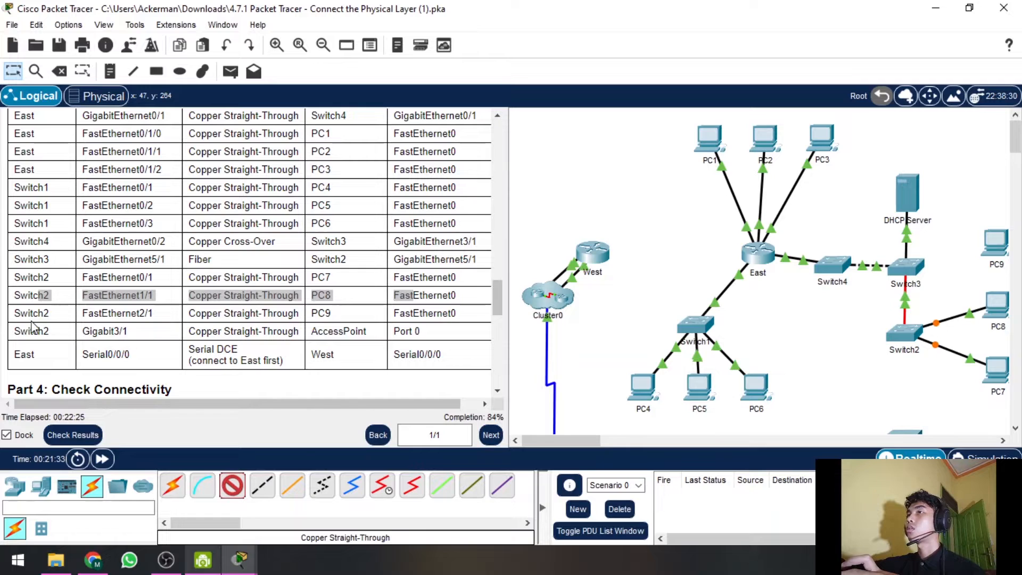
{"action": "left_click", "coordinate": [907, 337]}
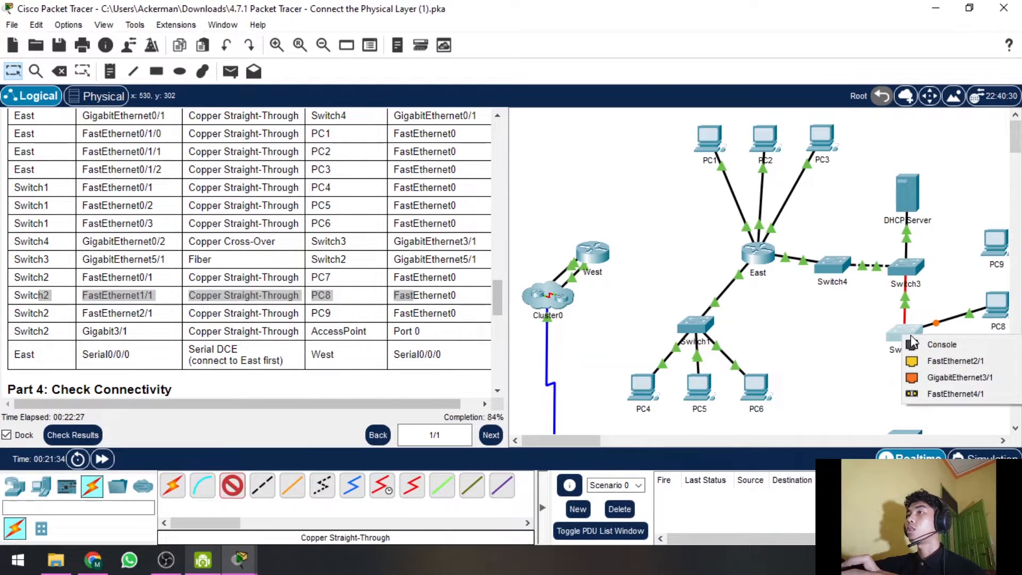
{"action": "left_click", "coordinate": [918, 360]}
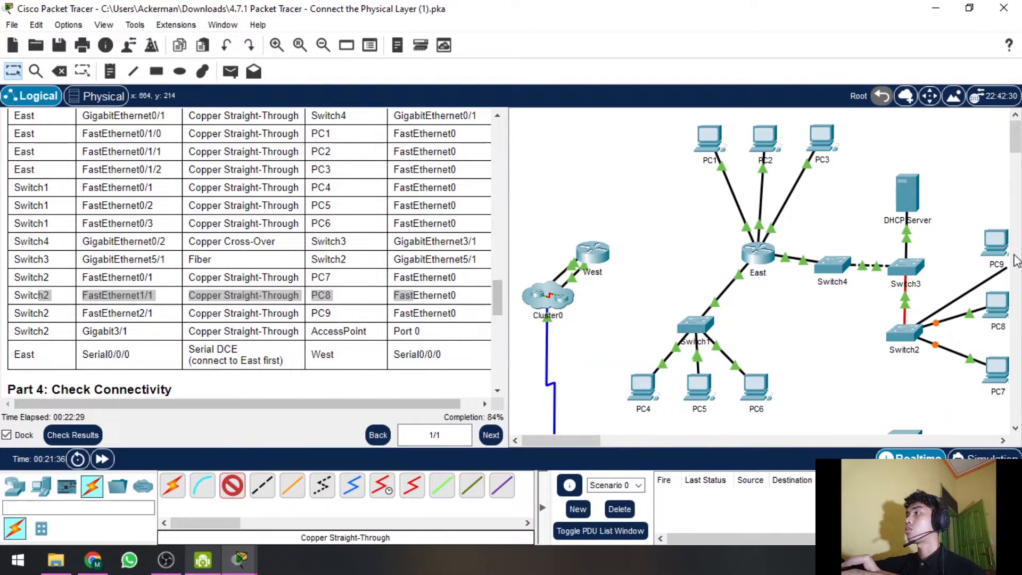
{"action": "left_click", "coordinate": [1013, 258]}
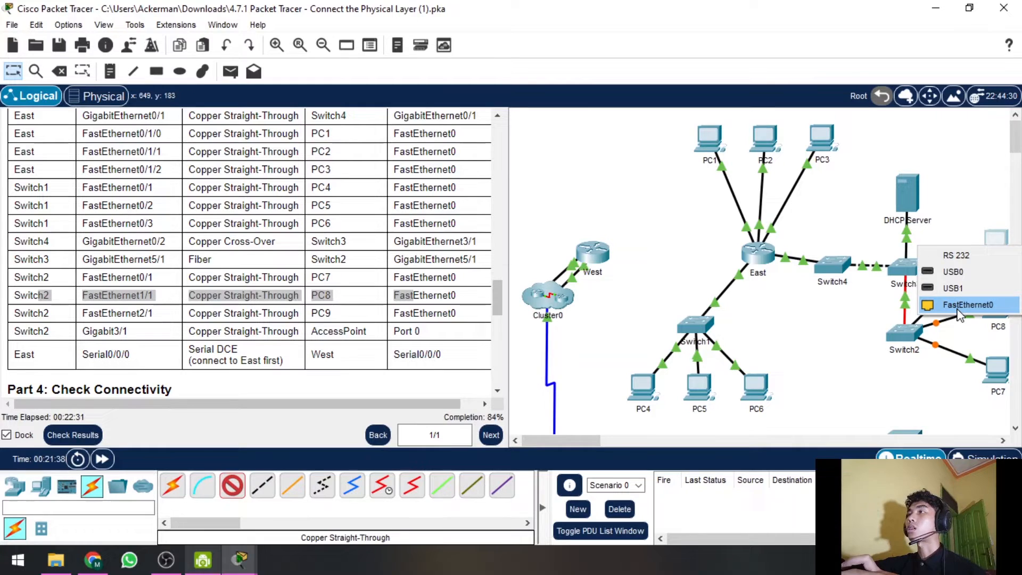
{"action": "left_click", "coordinate": [960, 305]}
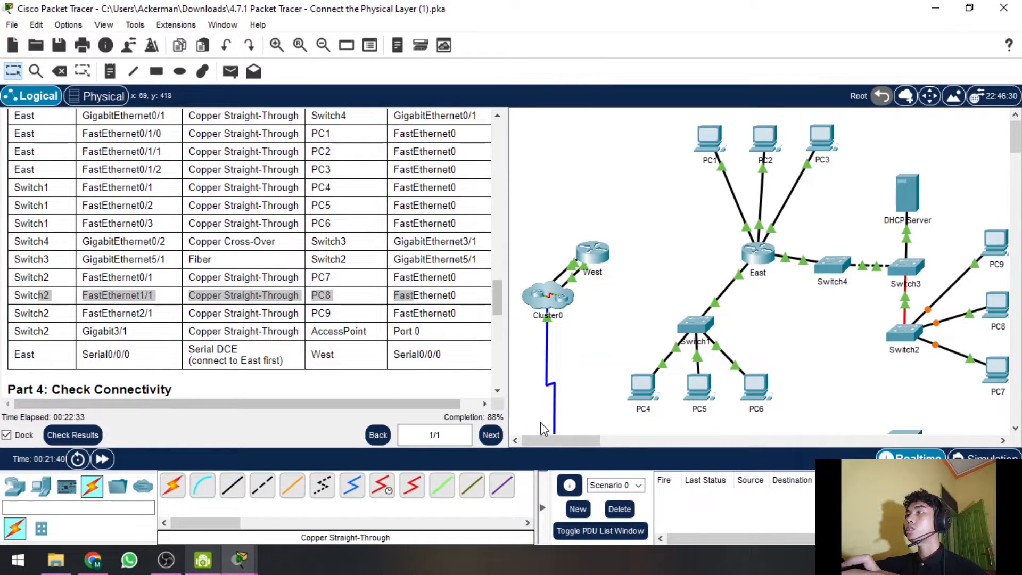
{"action": "left_click", "coordinate": [419, 311]}
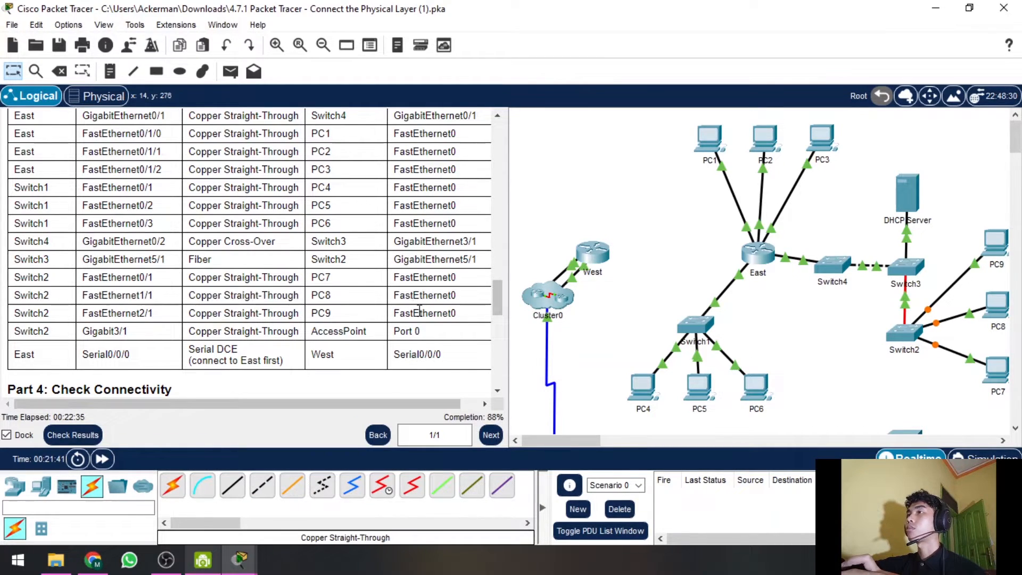
{"action": "left_click_drag", "start_coordinate": [406, 312], "coordinate": [42, 313]}
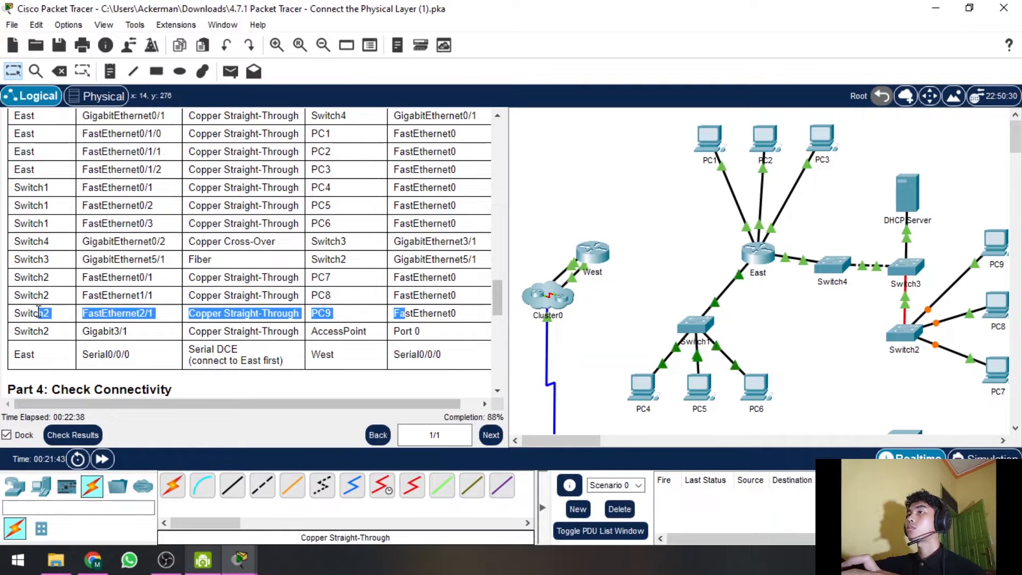
- Connect Switch2 GigabitEthernet3/1 to Access Point Port 0 with a Copper Straight-Through cable
{"action": "left_click", "coordinate": [233, 486]}
{"action": "left_click", "coordinate": [910, 338]}
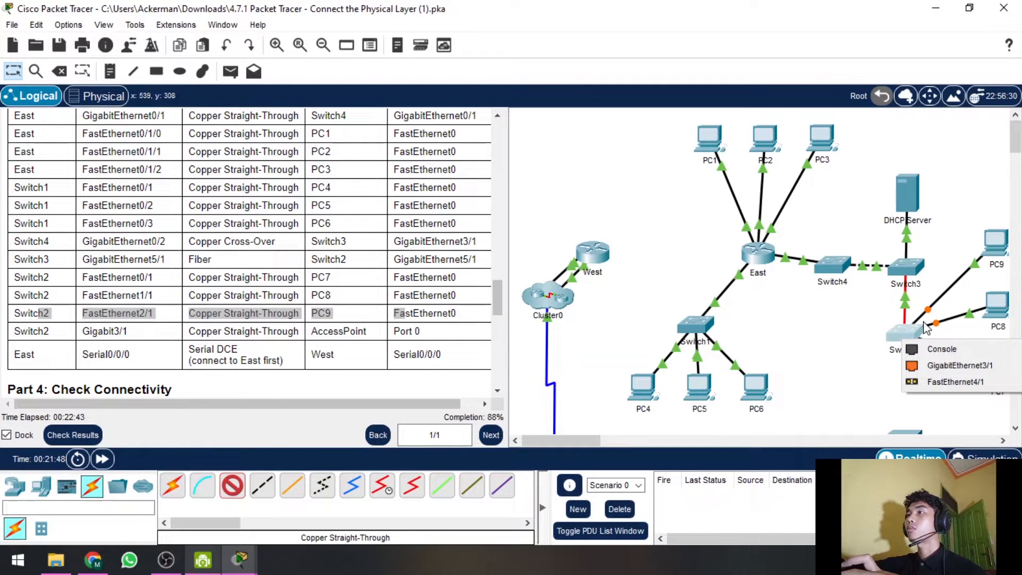
{"action": "left_click", "coordinate": [881, 309]}
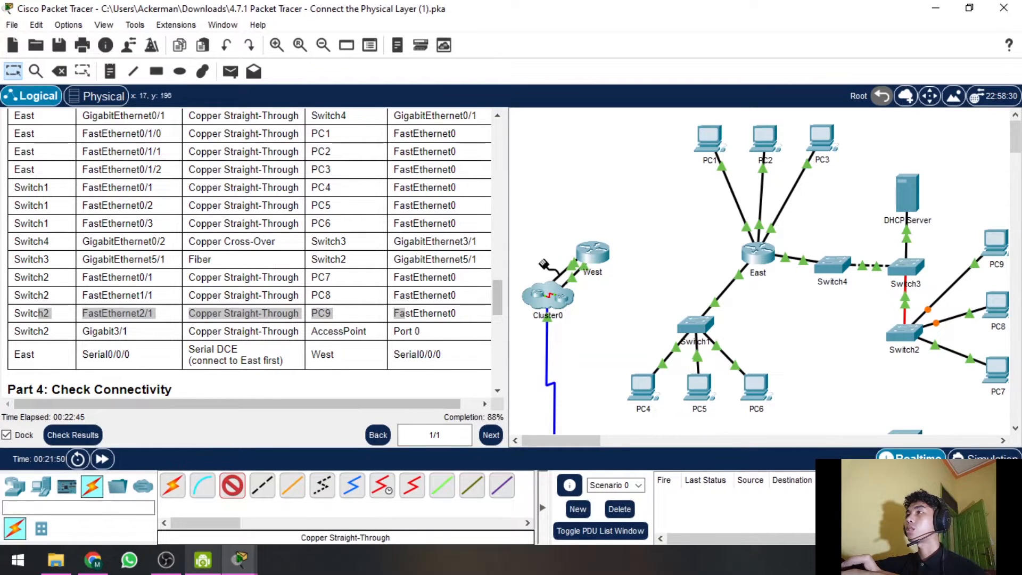
{"action": "left_click", "coordinate": [438, 333]}
{"action": "left_click_drag", "start_coordinate": [438, 333], "coordinate": [45, 327]}
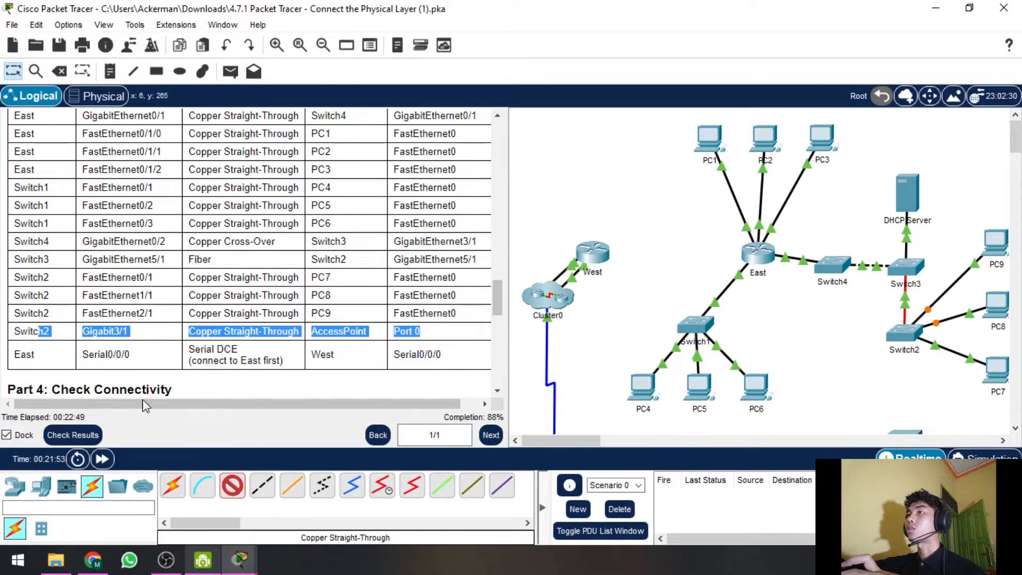
{"action": "left_click", "coordinate": [911, 333]}
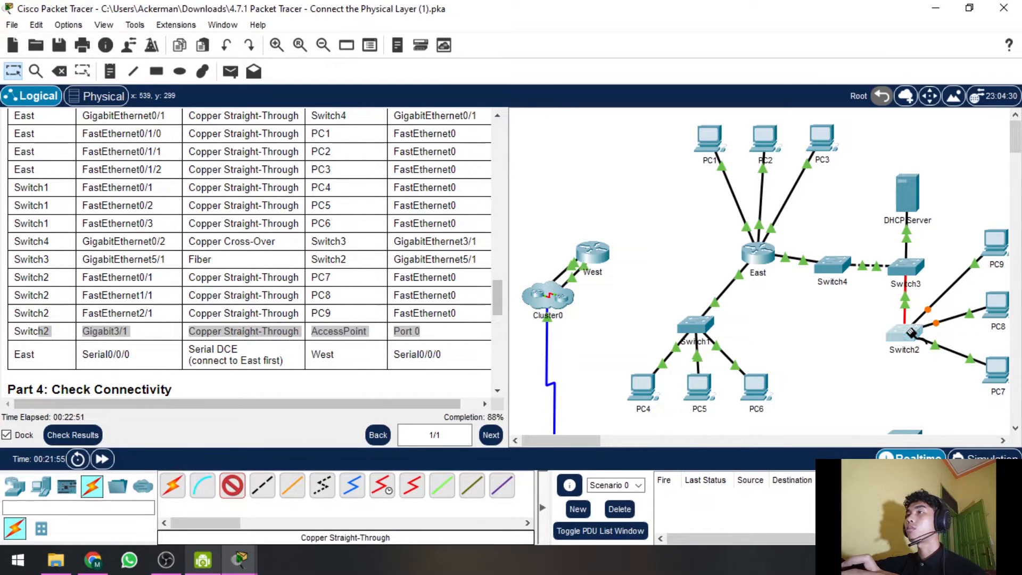
{"action": "left_click", "coordinate": [912, 334]}
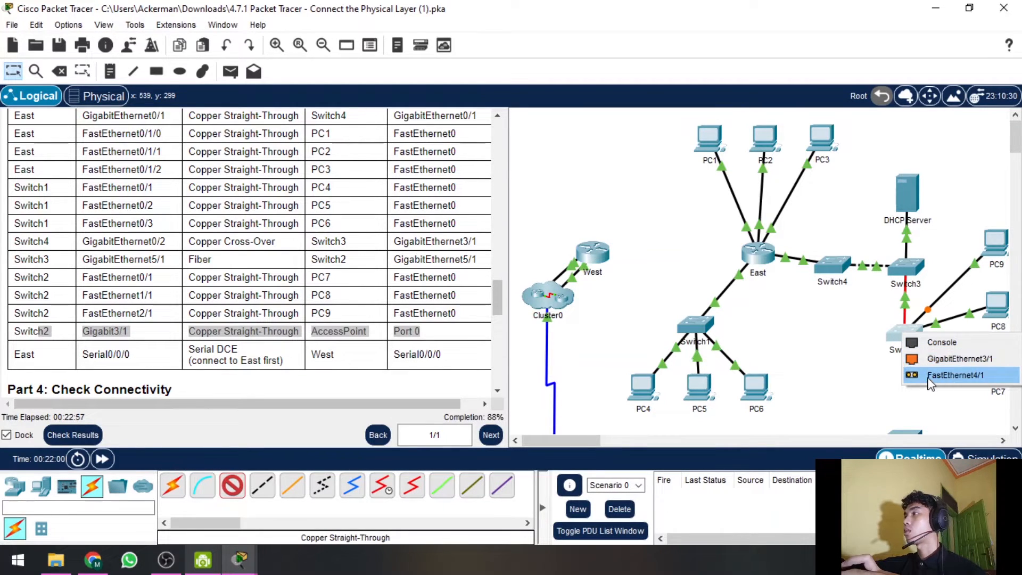
{"action": "left_click", "coordinate": [937, 359]}
{"action": "scroll", "coordinate": [905, 330], "scroll_direction": "down", "scroll_amount": 1}
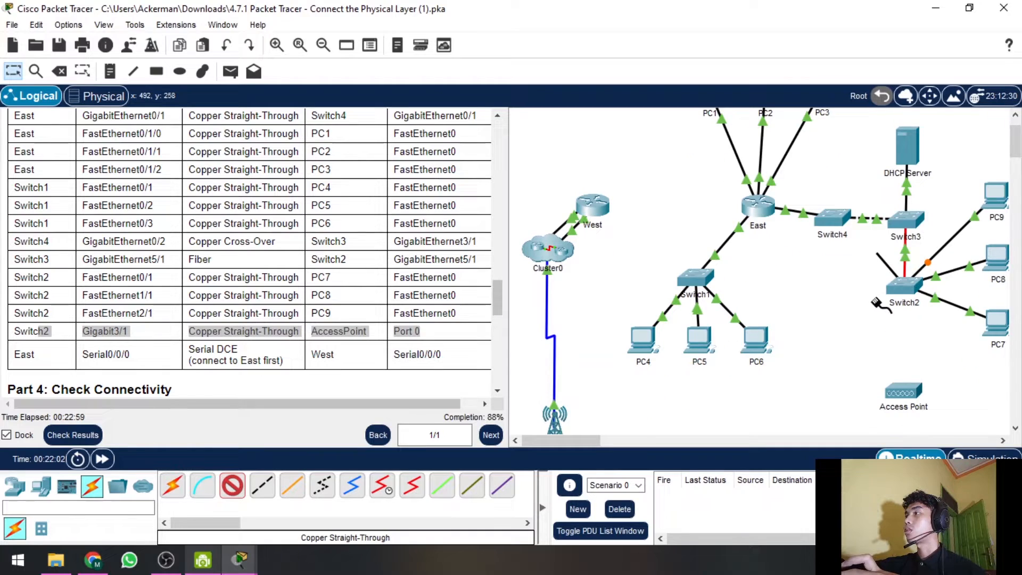
{"action": "left_click", "coordinate": [901, 389]}
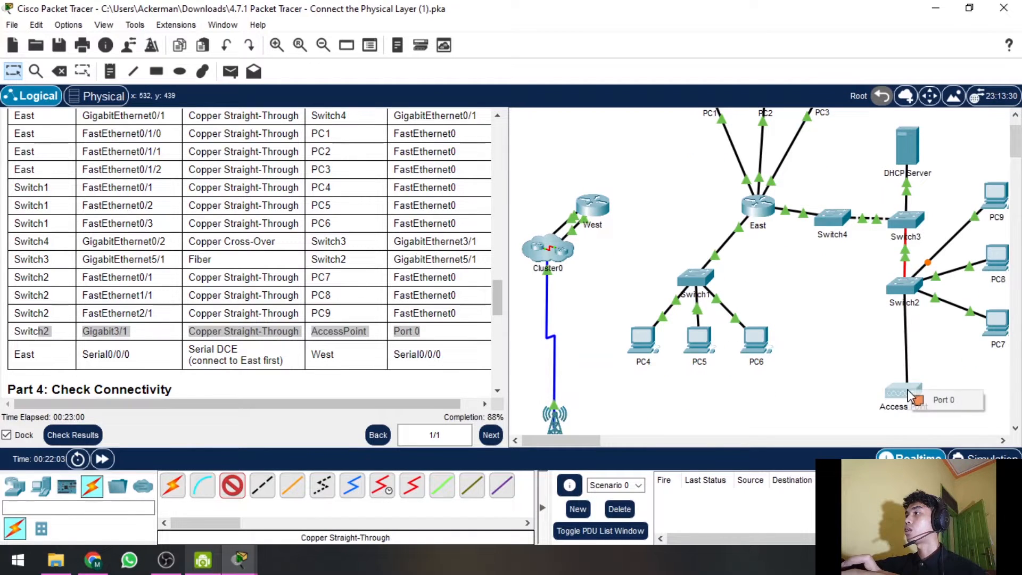
{"action": "left_click", "coordinate": [935, 402]}
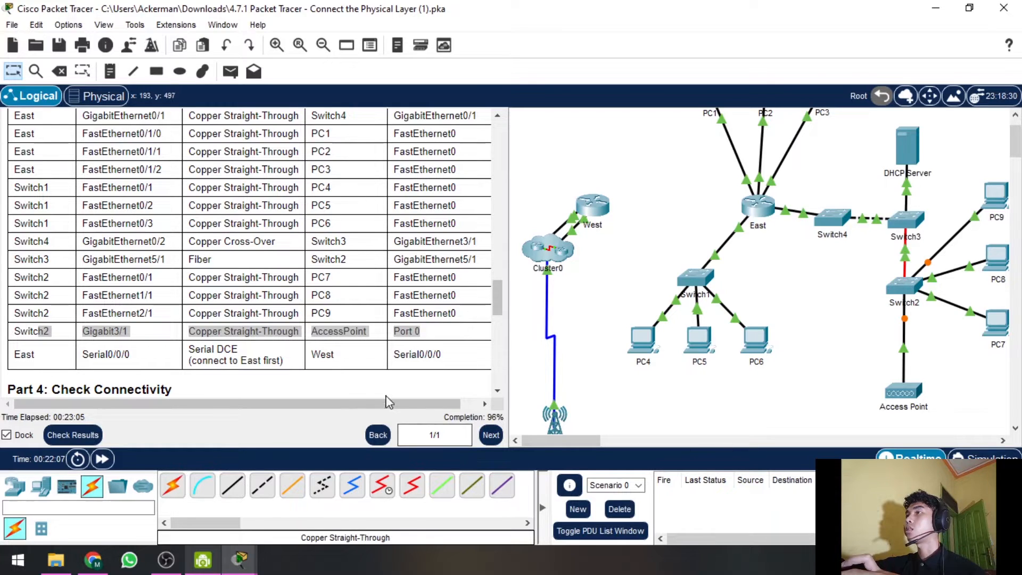
- Connect East Serial0/0/0 to West Serial0/0/0 with a Serial DCE cable, starting from East
{"action": "left_click", "coordinate": [249, 357]}
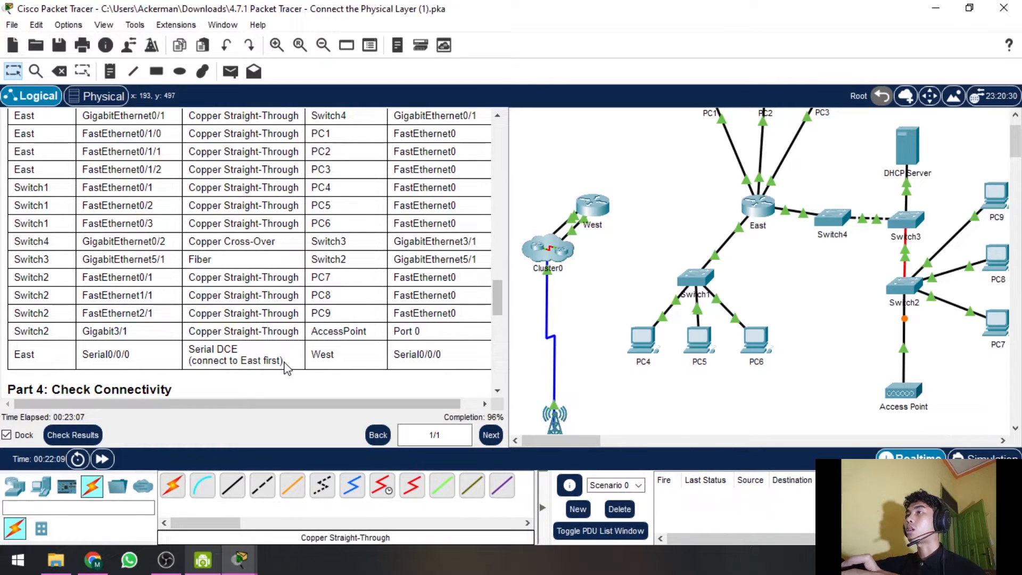
{"action": "left_click", "coordinate": [381, 487]}
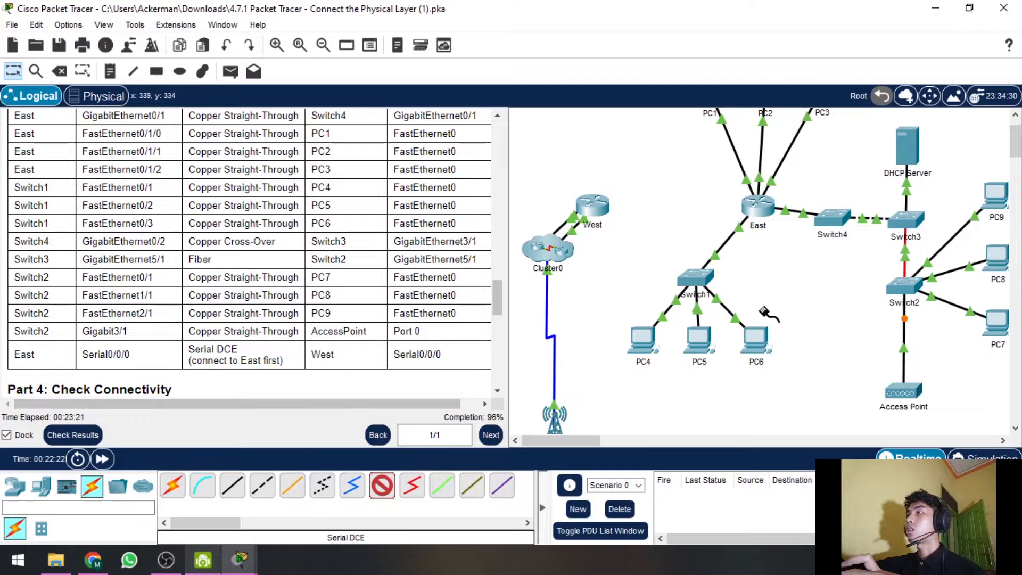
{"action": "scroll", "coordinate": [764, 310], "scroll_direction": "down", "scroll_amount": 3}
{"action": "scroll", "coordinate": [766, 314], "scroll_direction": "up", "scroll_amount": 4}
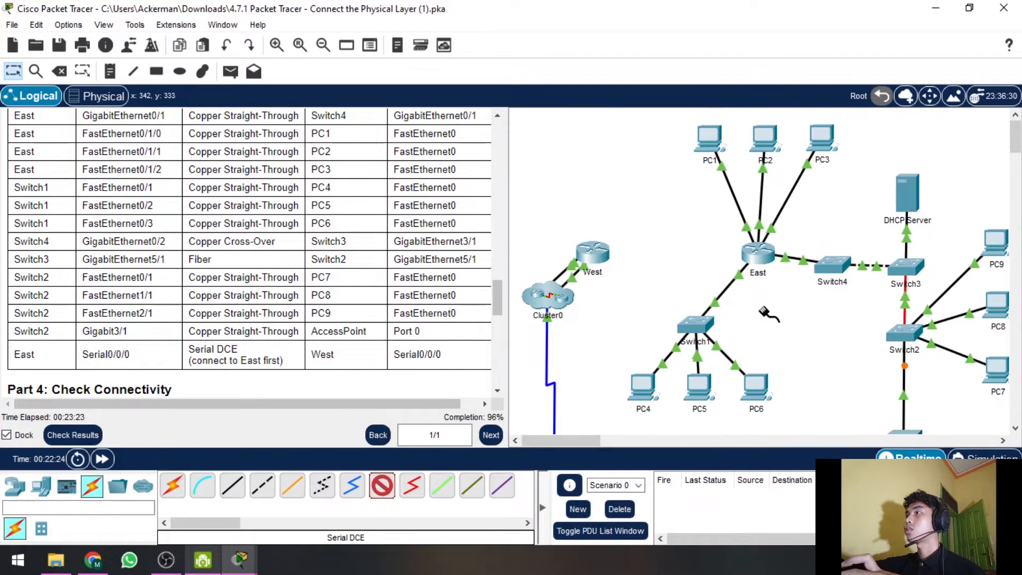
{"action": "left_click", "coordinate": [763, 254]}
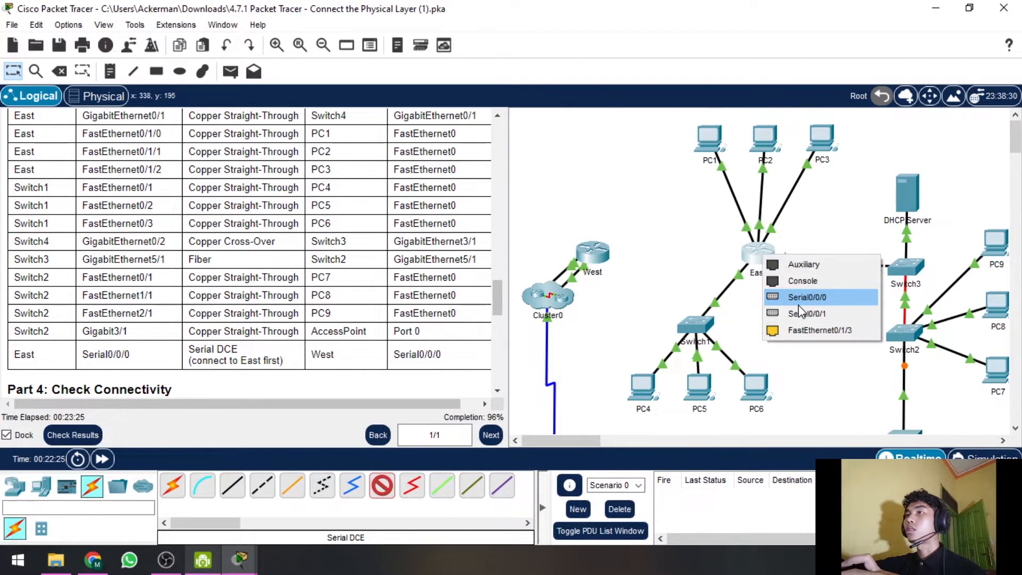
{"action": "left_click", "coordinate": [810, 314]}
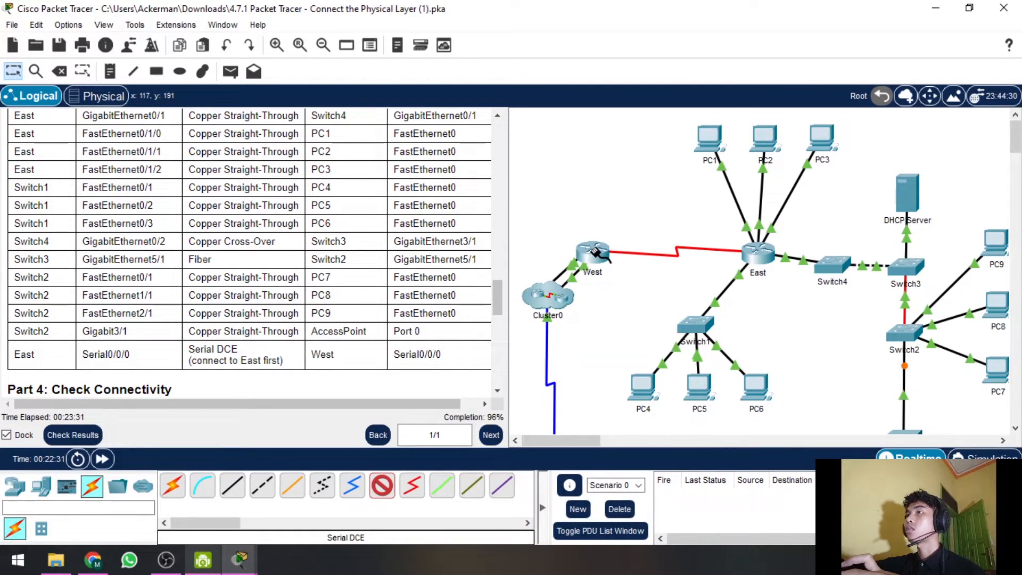
{"action": "left_click", "coordinate": [597, 251]}
{"action": "left_click", "coordinate": [629, 294]}
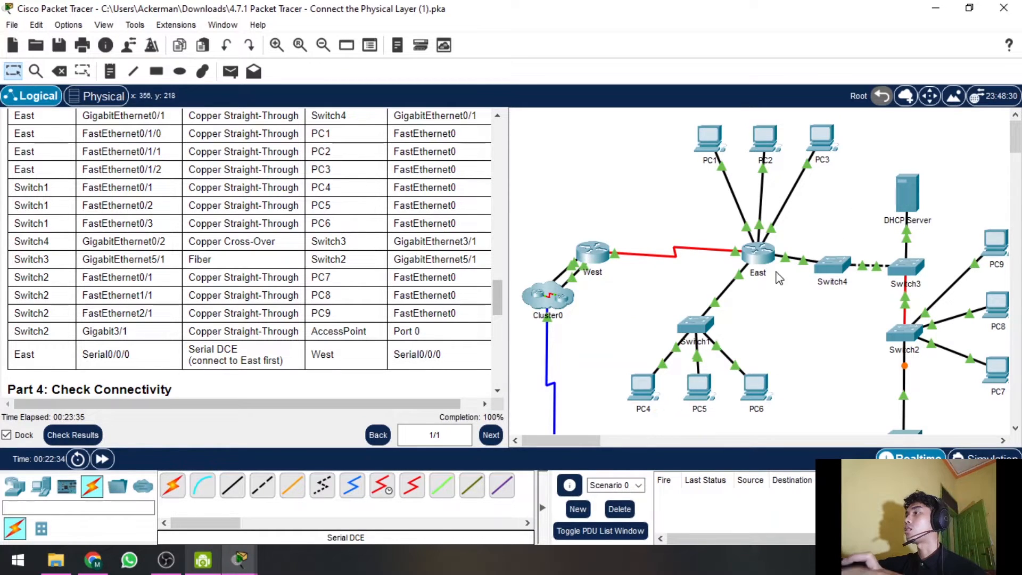
- Review the cabled topology down to the TabletPC and Laptop, and the Part 4 Step 1 instructions for checking East's interface status
{"action": "scroll", "coordinate": [778, 278], "scroll_direction": "down", "scroll_amount": 2}
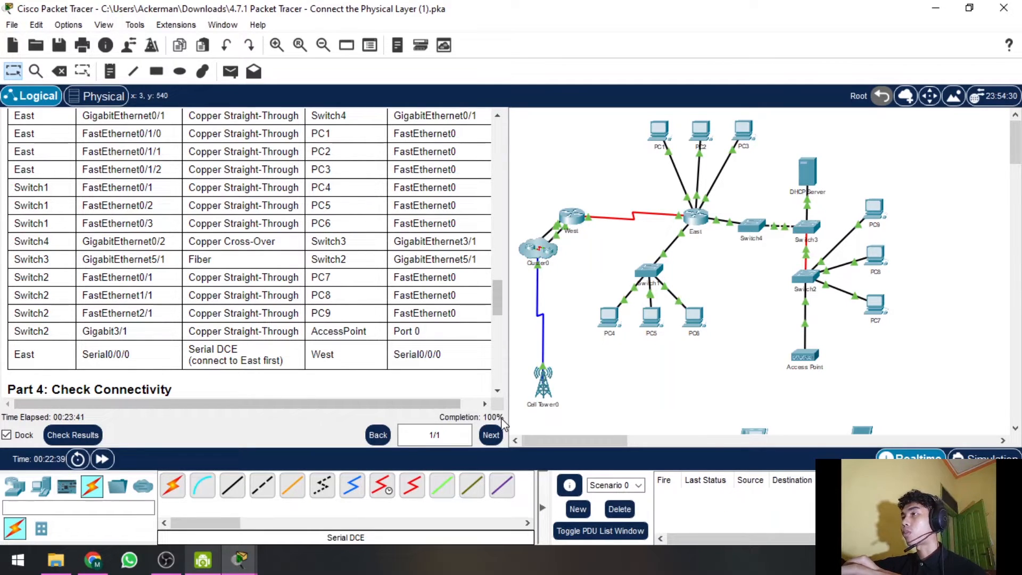
{"action": "scroll", "coordinate": [618, 259], "scroll_direction": "down", "scroll_amount": 5}
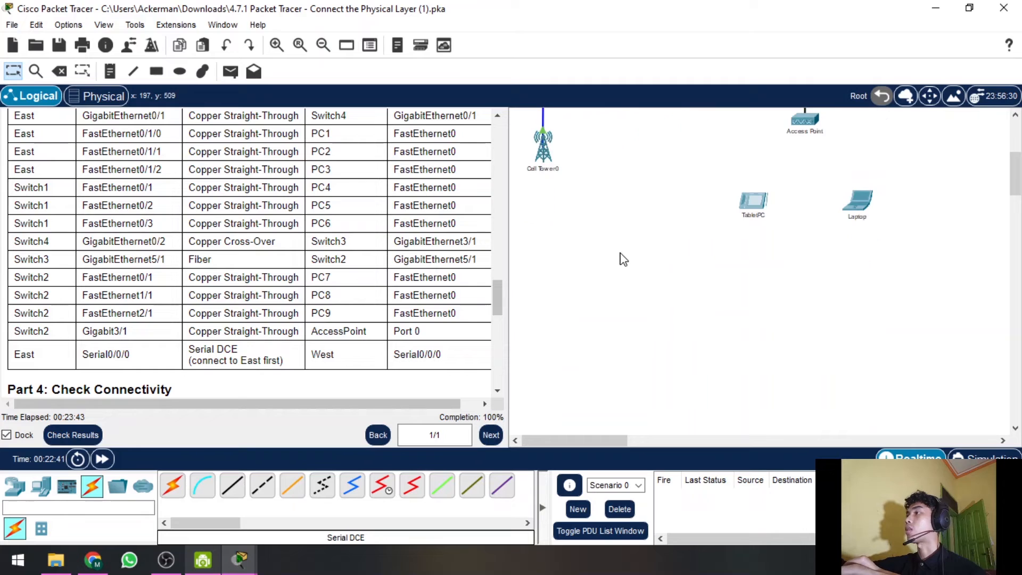
{"action": "scroll", "coordinate": [618, 258], "scroll_direction": "up", "scroll_amount": 3}
{"action": "scroll", "coordinate": [630, 263], "scroll_direction": "up", "scroll_amount": 3}
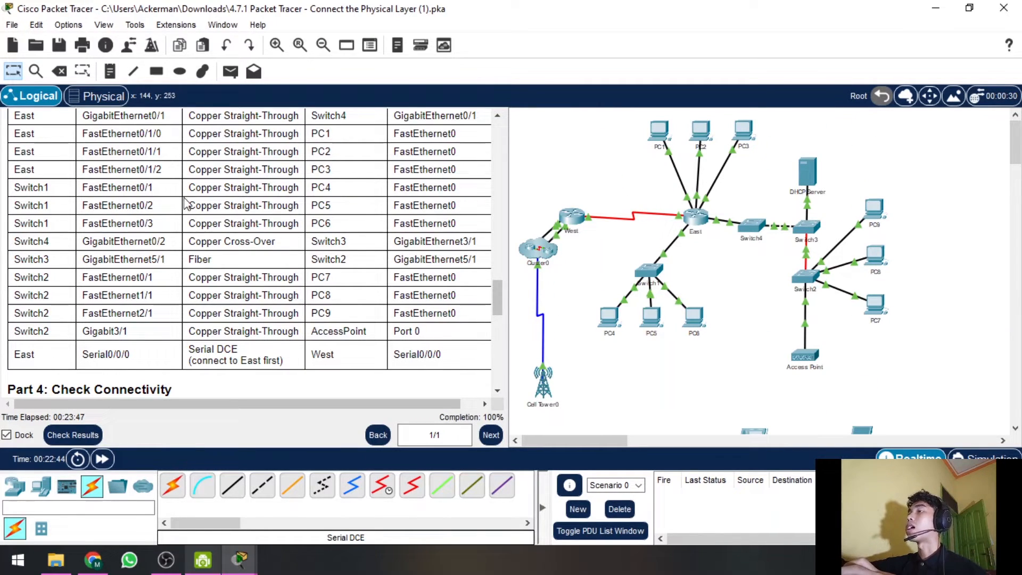
{"action": "scroll", "coordinate": [329, 292], "scroll_direction": "down", "scroll_amount": 3}
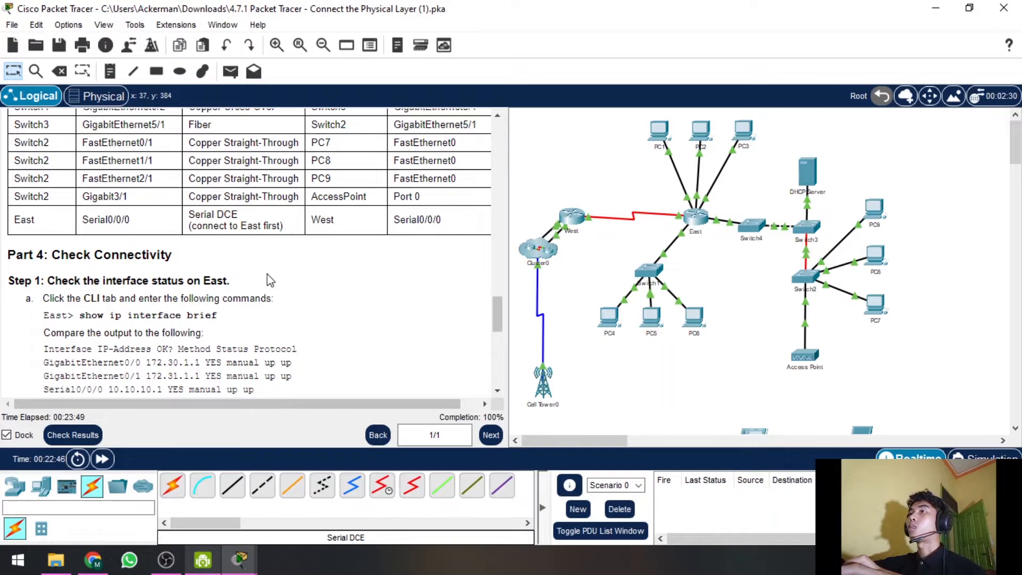
{"action": "scroll", "coordinate": [261, 221], "scroll_direction": "down", "scroll_amount": 2}
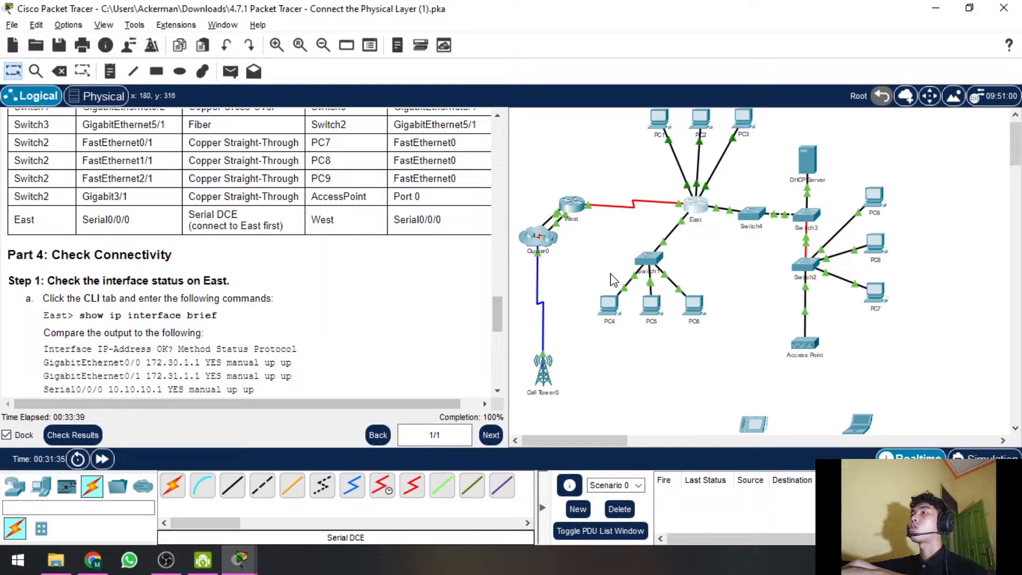
{"action": "scroll", "coordinate": [138, 261], "scroll_direction": "down", "scroll_amount": 1}
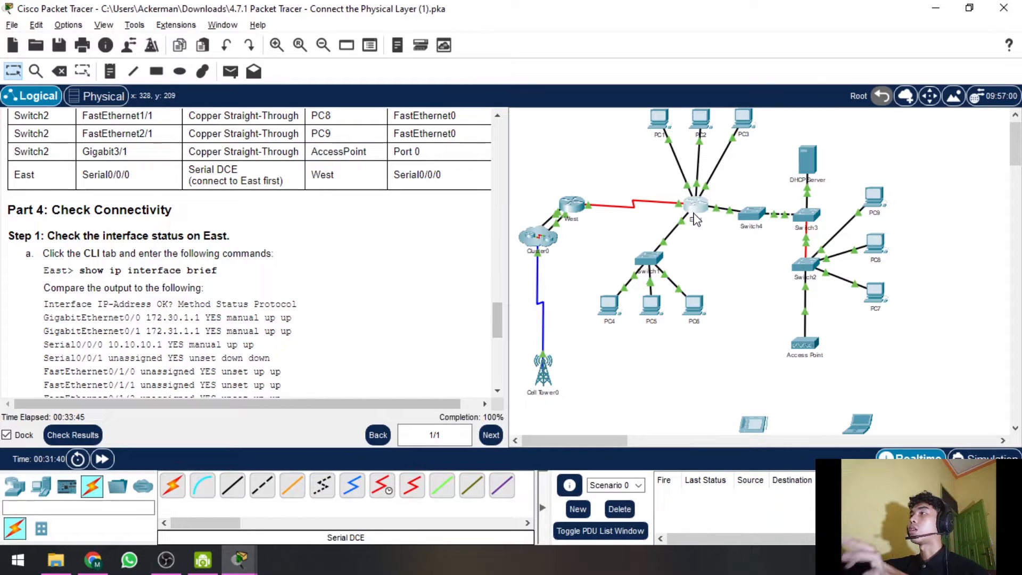
{"action": "scroll", "coordinate": [695, 218], "scroll_direction": "up", "scroll_amount": 1}
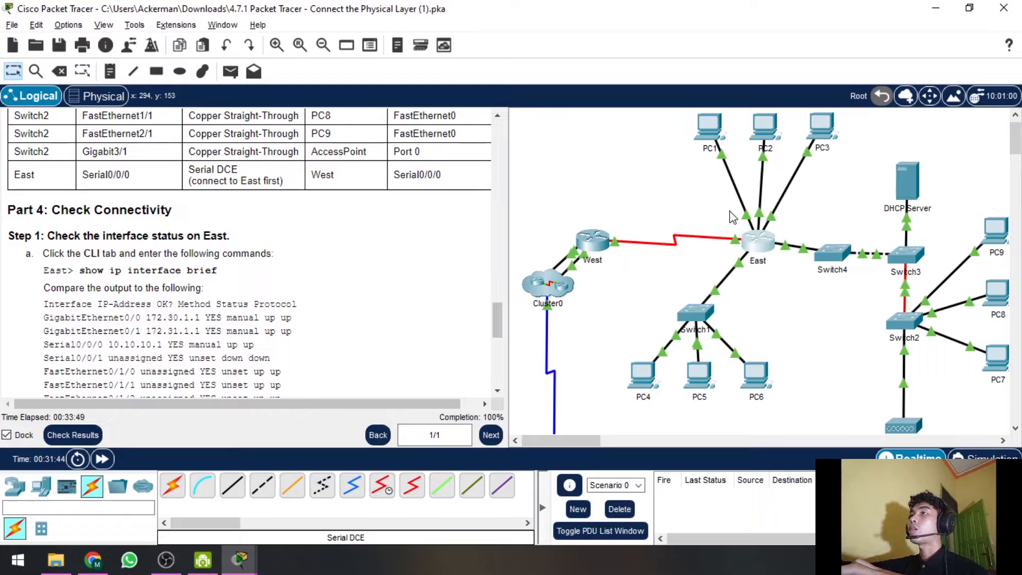
- Run show ip interface brief in the East router's CLI and compare the output with the expected listing in Part 4 Step 1
{"action": "left_click", "coordinate": [757, 246]}
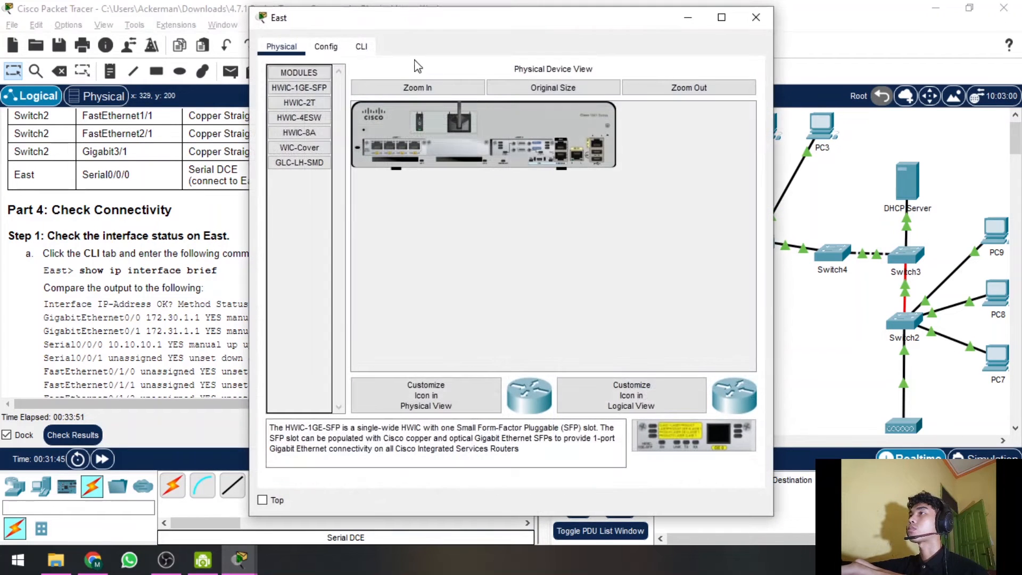
{"action": "left_click", "coordinate": [362, 51]}
{"action": "left_click_drag", "start_coordinate": [472, 22], "coordinate": [727, 25]}
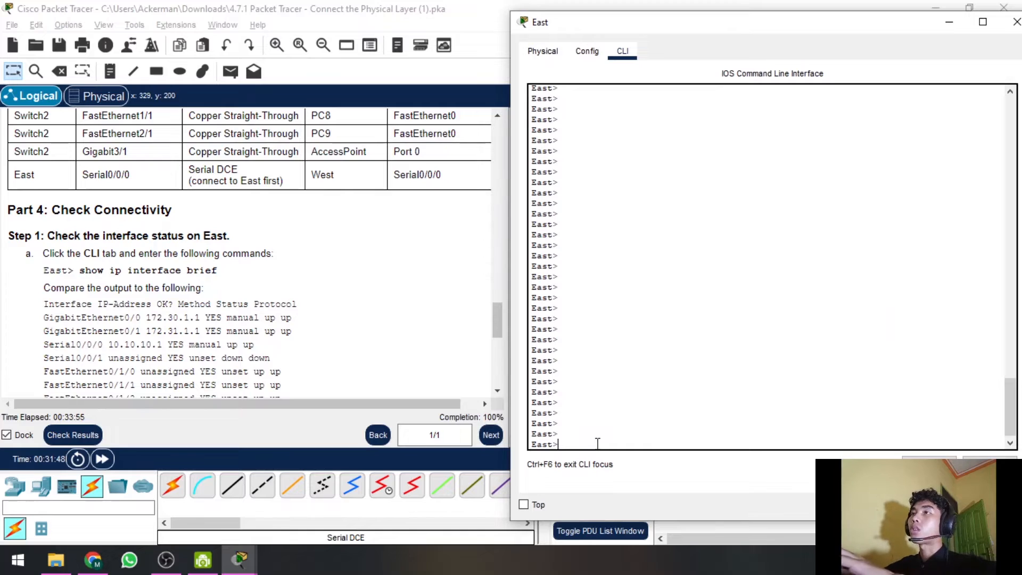
{"action": "type", "text": "ip"}
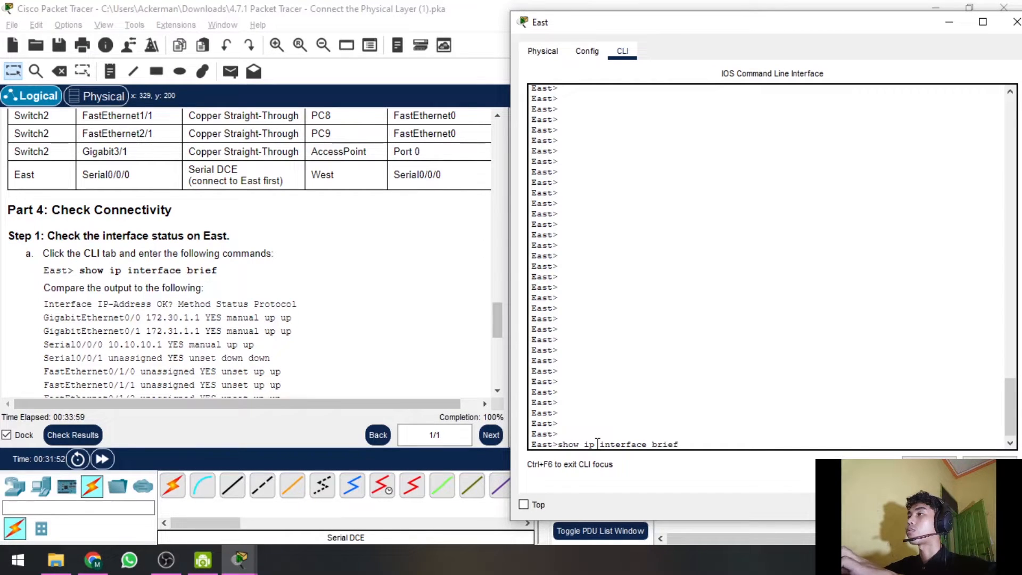
{"action": "type", "text": " interface brief"}
{"action": "key", "text": "Return"}
{"action": "scroll", "coordinate": [264, 306], "scroll_direction": "down", "scroll_amount": 1}
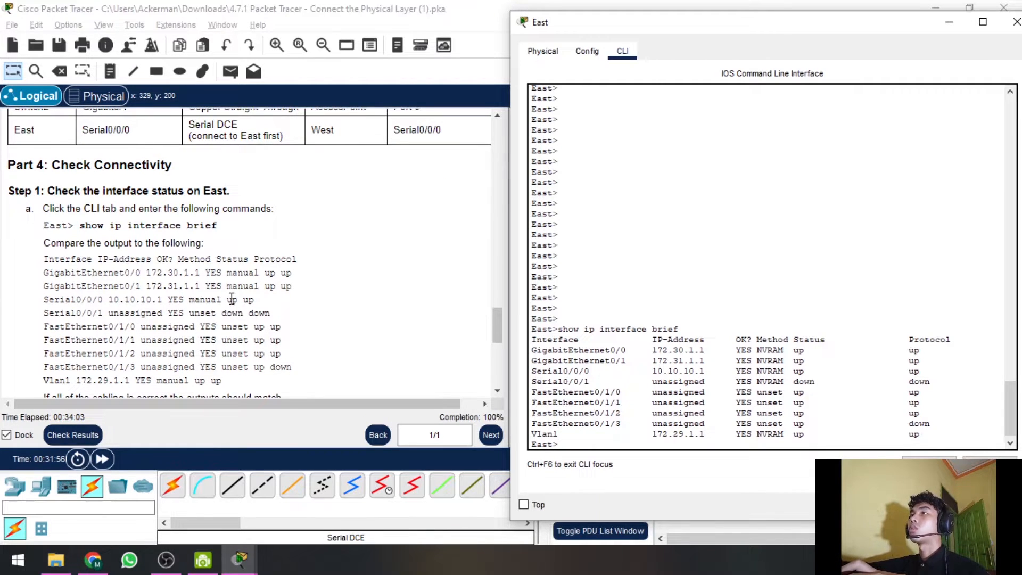
{"action": "scroll", "coordinate": [231, 299], "scroll_direction": "down", "scroll_amount": 1}
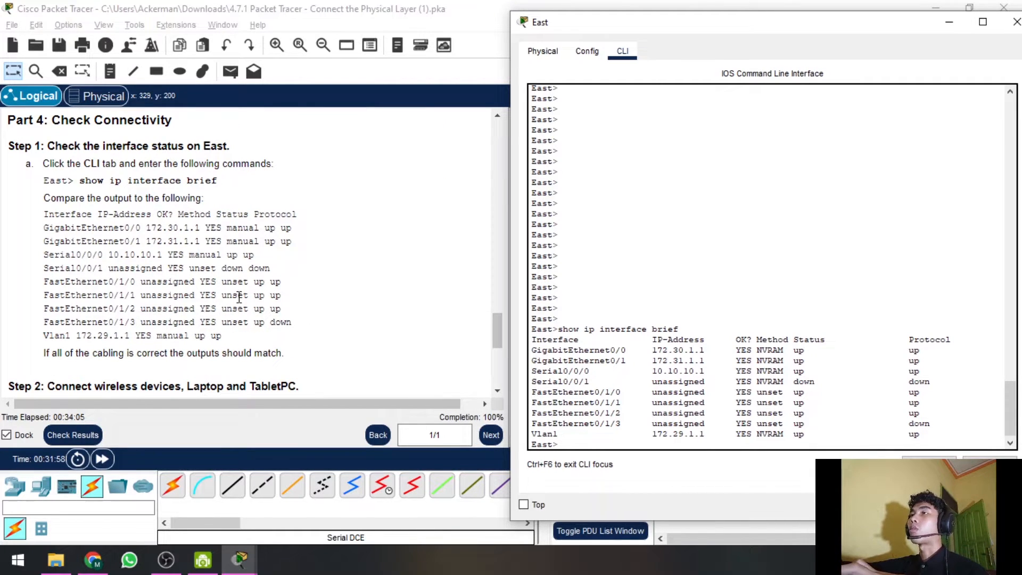
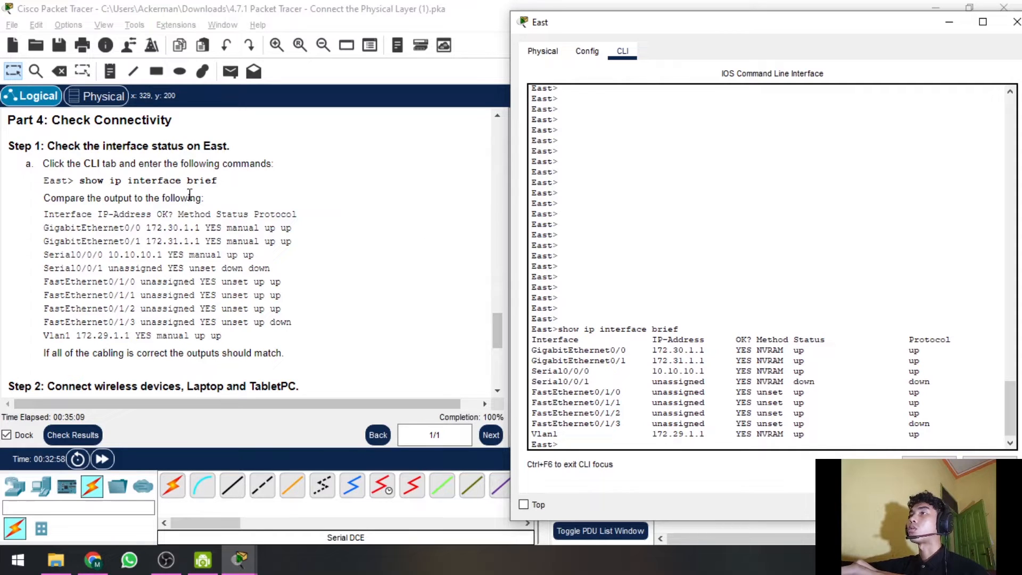
{"action": "left_click", "coordinate": [950, 23]}
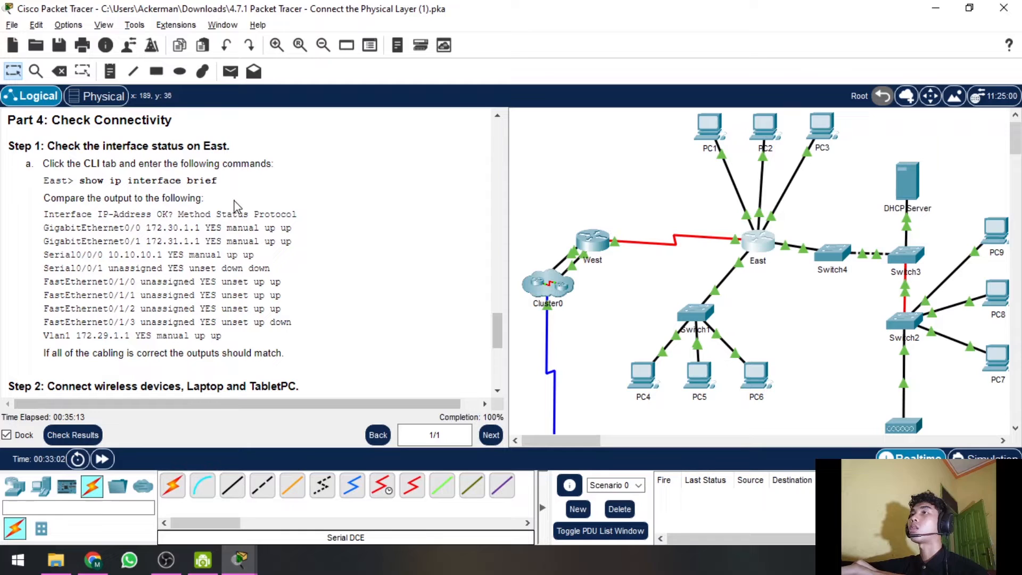
- Following Part 4 Step 2a, turn on the port status of the Laptop's Wireless0 interface and check its link to the Access Point
{"action": "scroll", "coordinate": [234, 207], "scroll_direction": "down", "scroll_amount": 1}
{"action": "scroll", "coordinate": [235, 207], "scroll_direction": "up", "scroll_amount": 1}
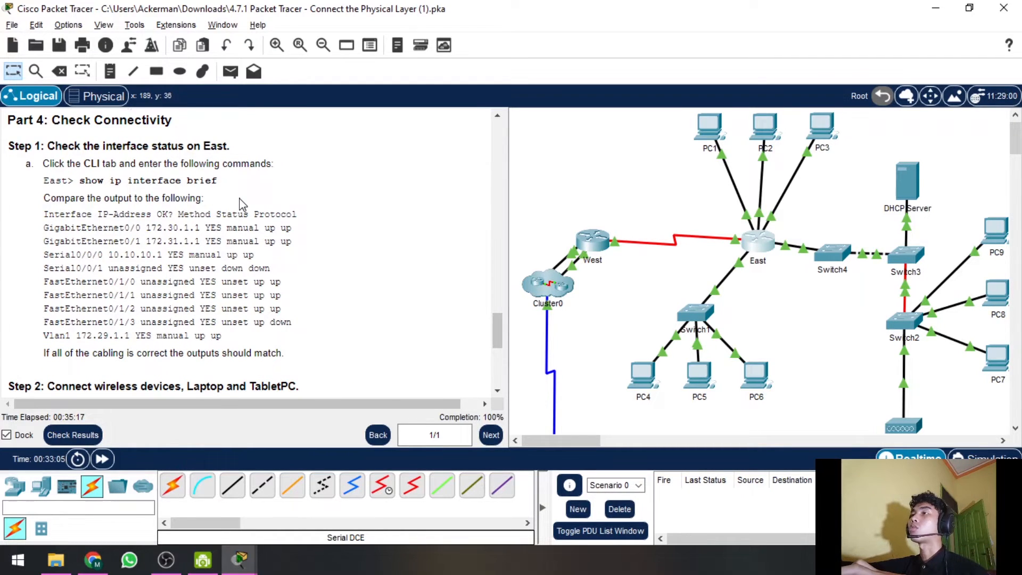
{"action": "scroll", "coordinate": [240, 204], "scroll_direction": "down", "scroll_amount": 4}
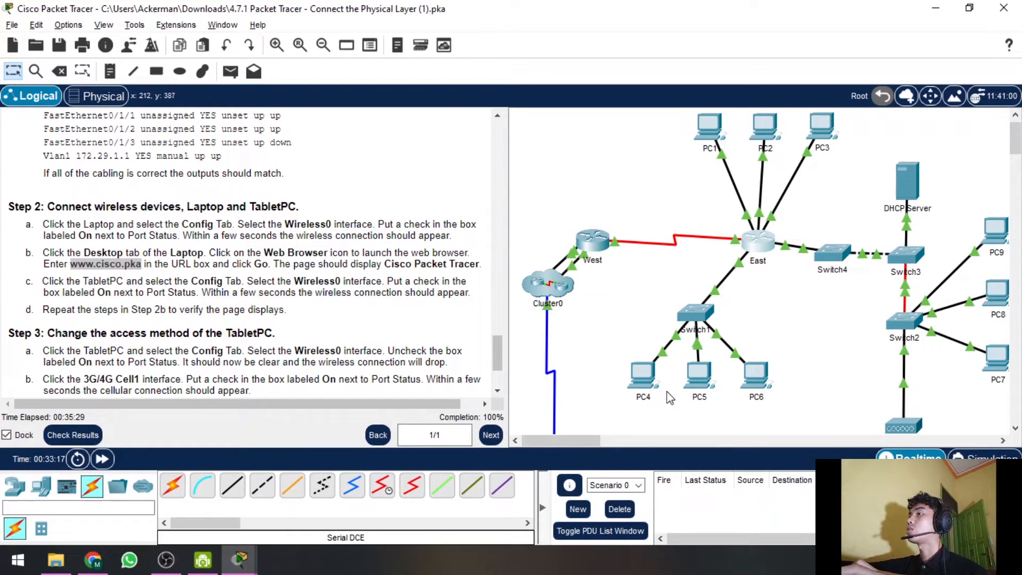
{"action": "left_click_drag", "start_coordinate": [580, 440], "coordinate": [603, 440]}
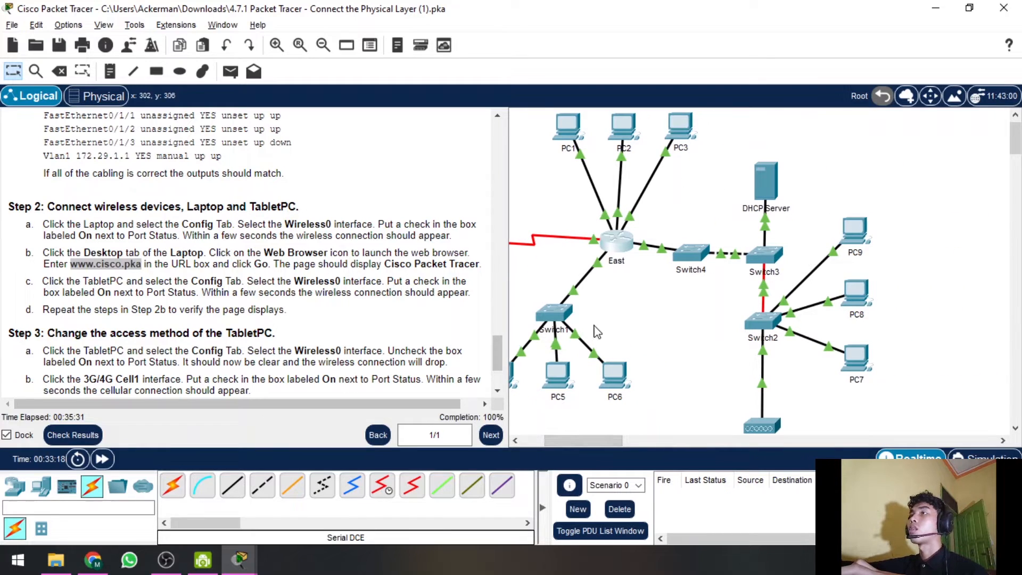
{"action": "scroll", "coordinate": [819, 248], "scroll_direction": "down", "scroll_amount": 5}
{"action": "scroll", "coordinate": [819, 248], "scroll_direction": "up", "scroll_amount": 1}
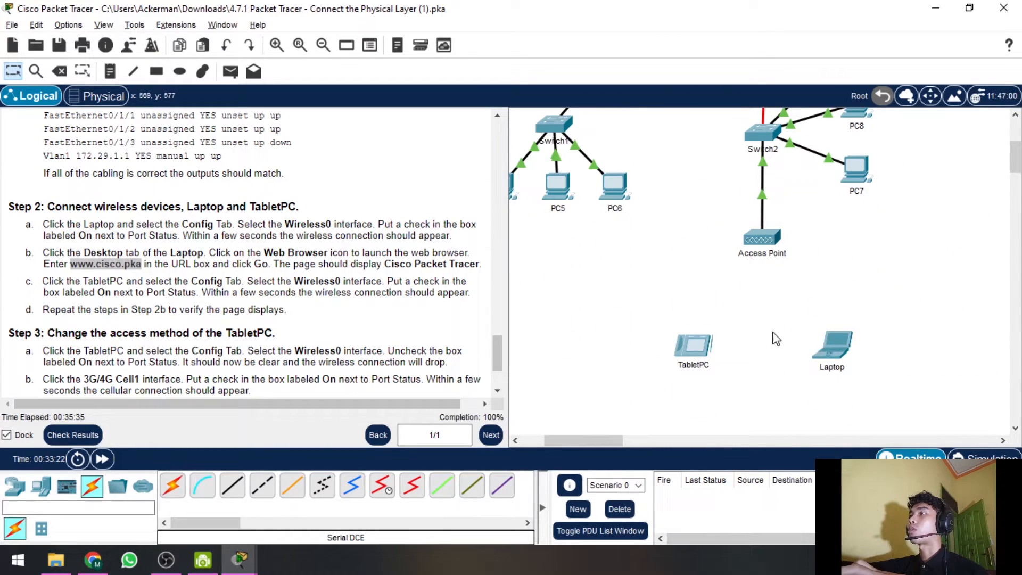
{"action": "left_click", "coordinate": [815, 338]}
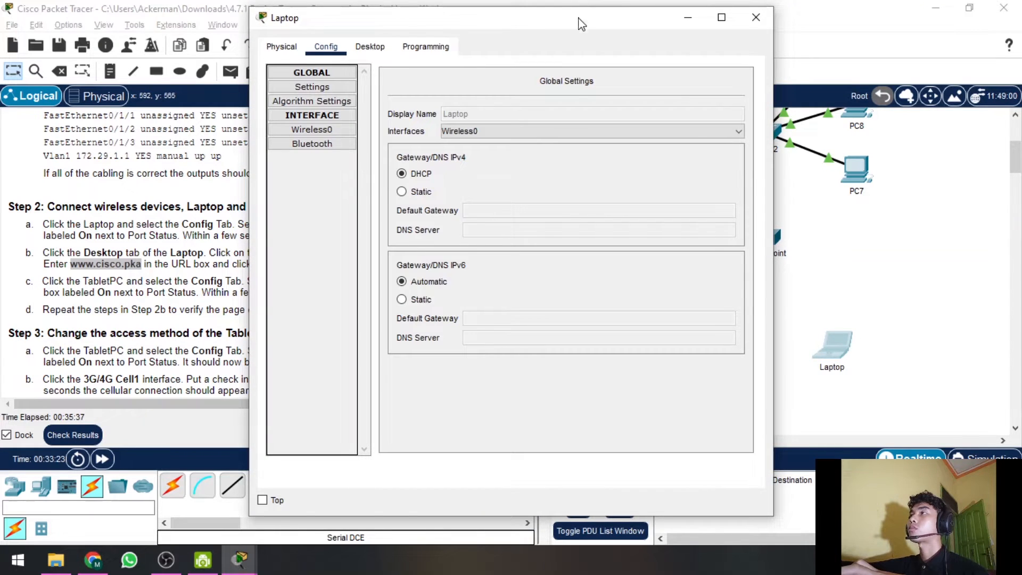
{"action": "left_click_drag", "start_coordinate": [580, 20], "coordinate": [793, 65]}
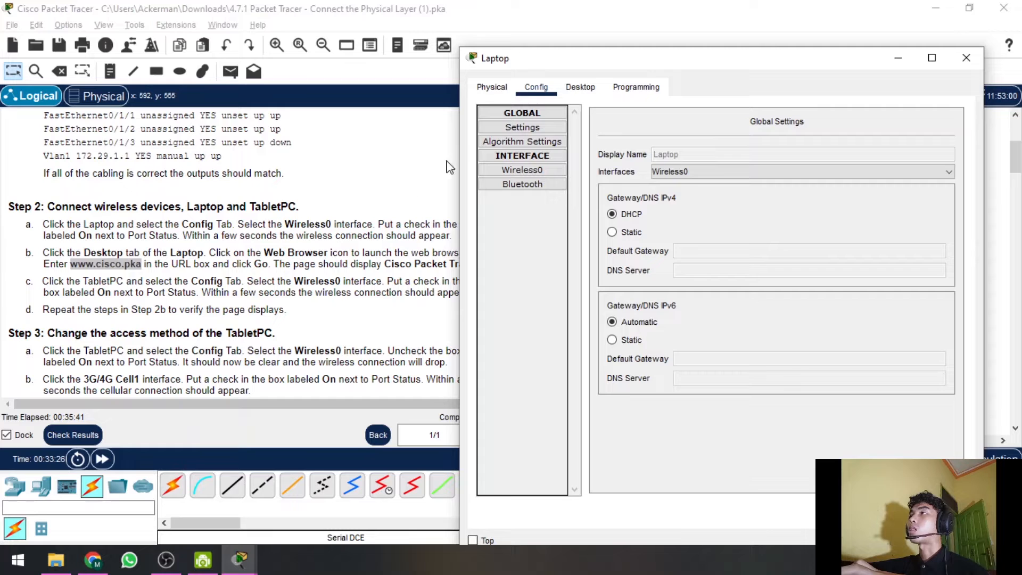
{"action": "left_click", "coordinate": [513, 170]}
{"action": "mouse_move", "coordinate": [680, 68]}
{"action": "left_mouse_down"}
{"action": "mouse_move", "coordinate": [765, 53]}
{"action": "mouse_move", "coordinate": [697, 67]}
{"action": "left_mouse_up"}
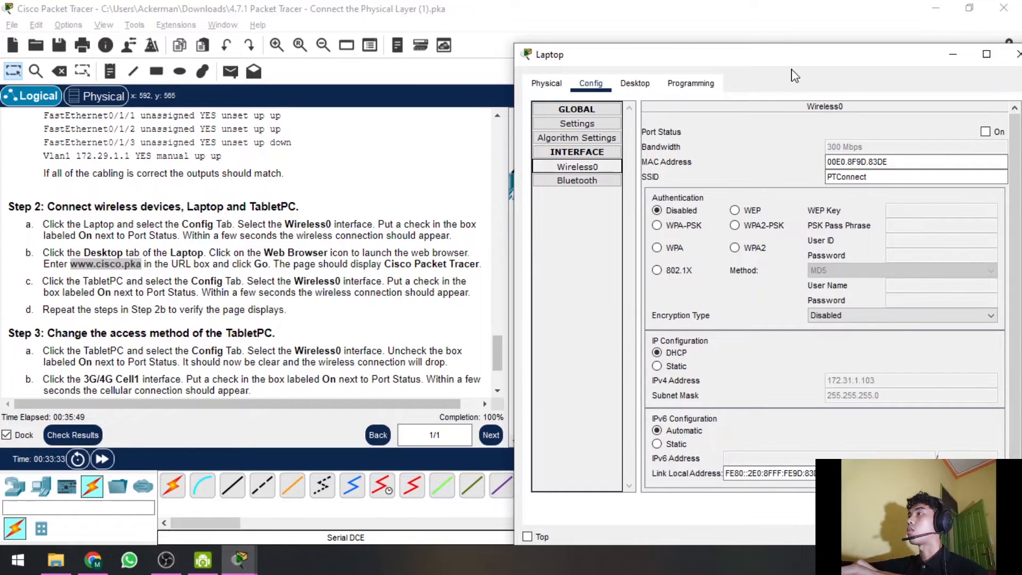
{"action": "left_click_drag", "start_coordinate": [794, 58], "coordinate": [790, 67]}
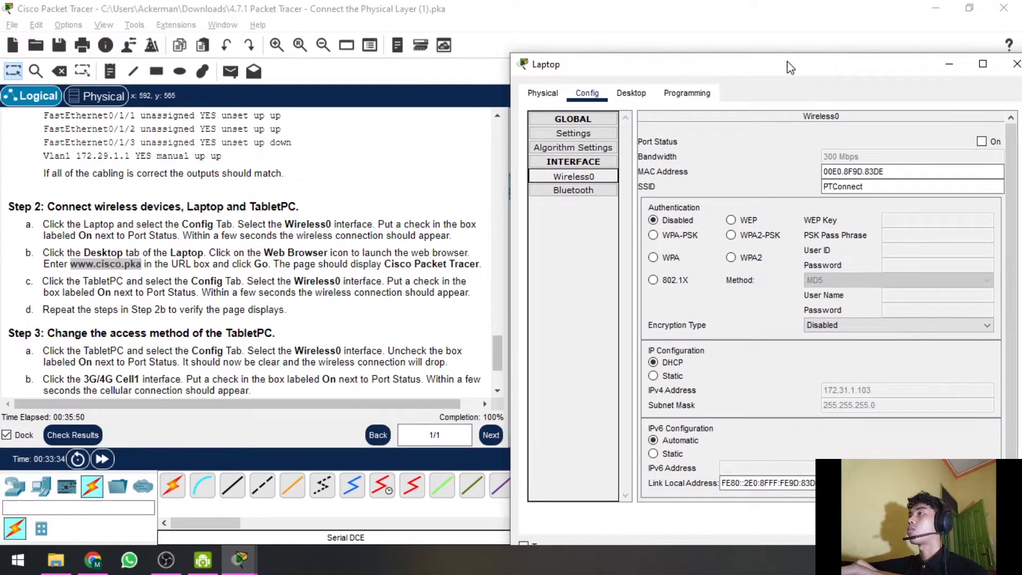
{"action": "left_click", "coordinate": [982, 142]}
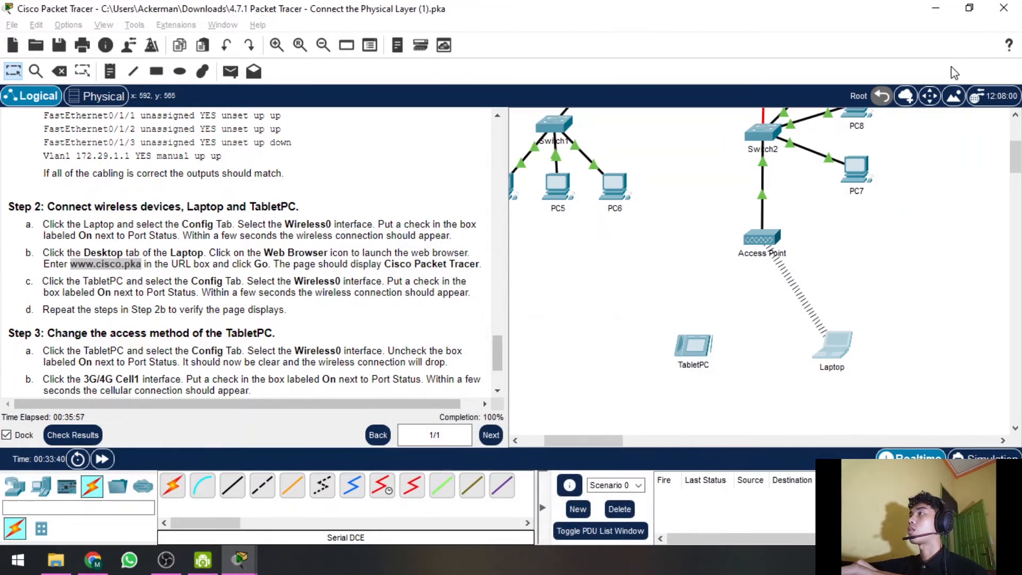
{"action": "left_click", "coordinate": [949, 64]}
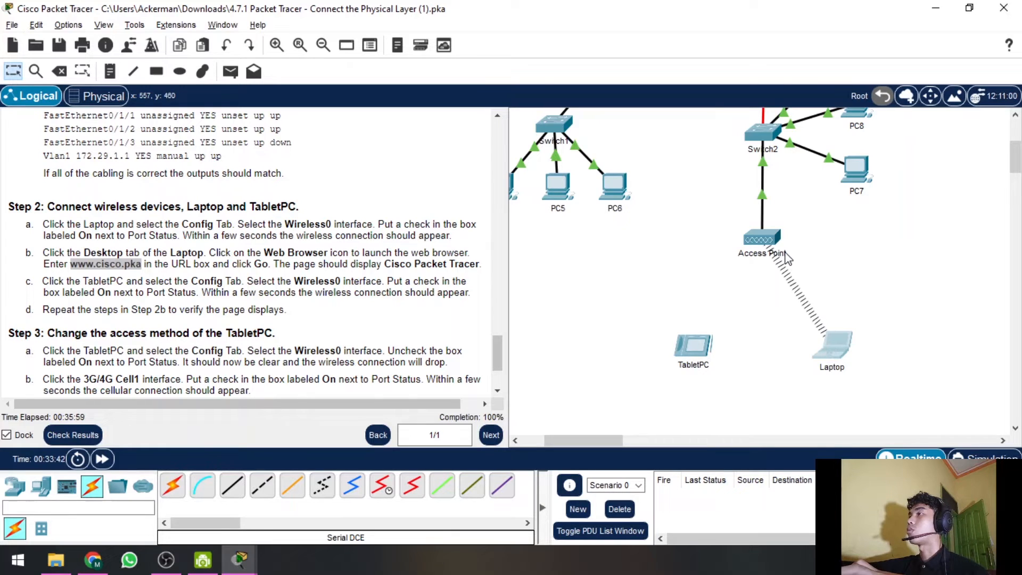
{"action": "scroll", "coordinate": [863, 273], "scroll_direction": "up", "scroll_amount": 1}
{"action": "scroll", "coordinate": [853, 282], "scroll_direction": "down", "scroll_amount": 1}
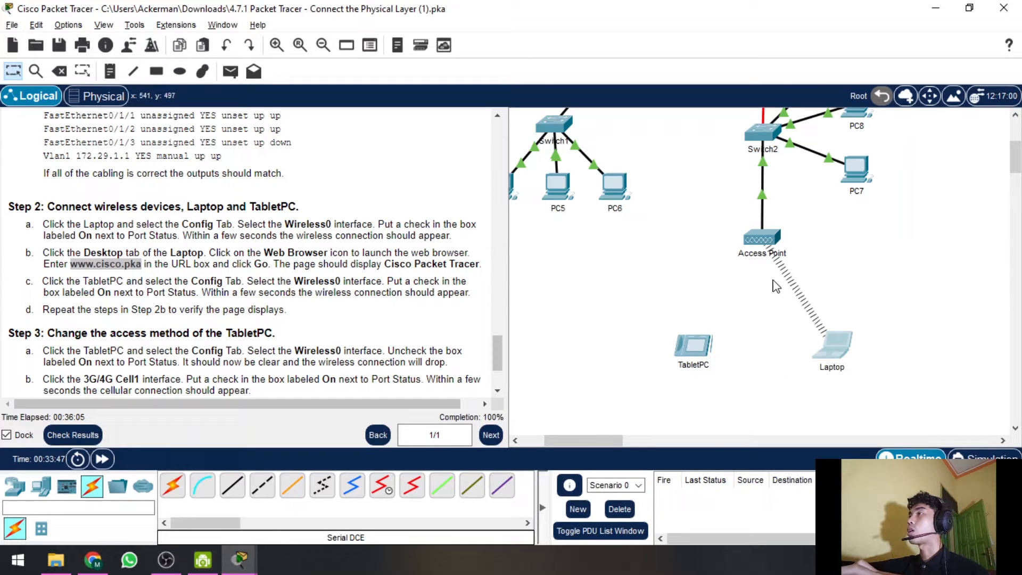
{"action": "left_click", "coordinate": [844, 361]}
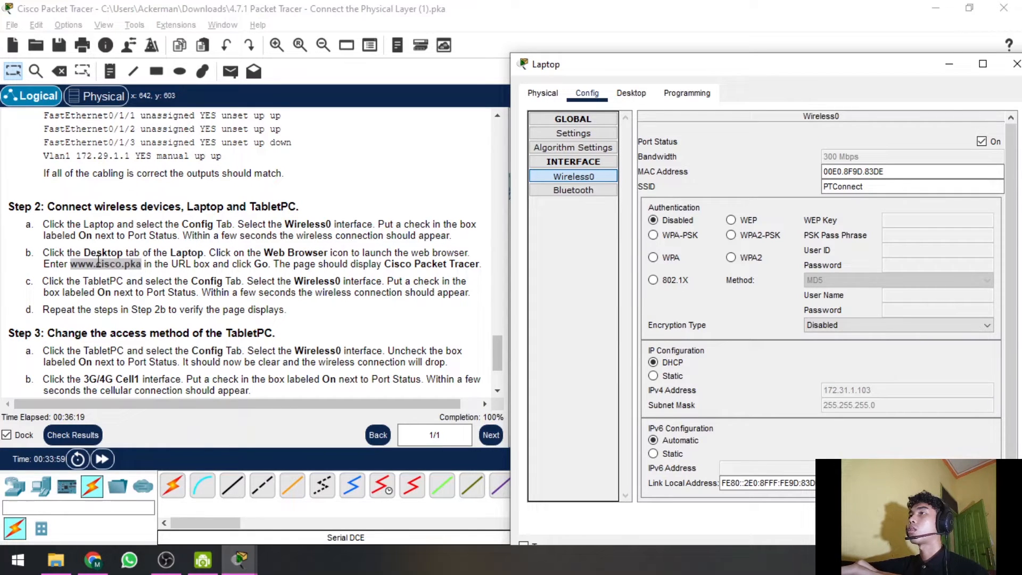
{"action": "left_click", "coordinate": [629, 93]}
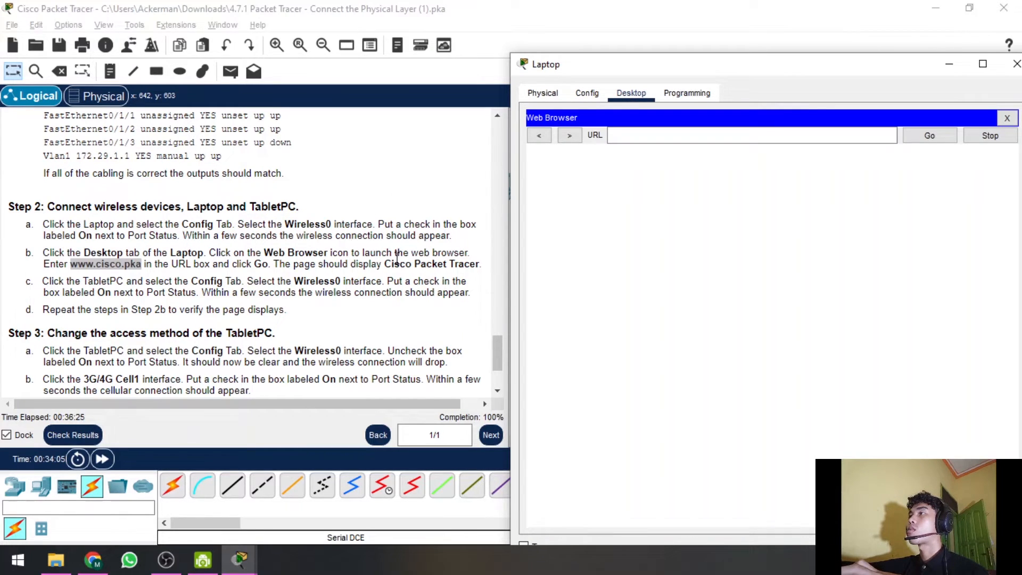
{"action": "left_click_drag", "start_coordinate": [701, 64], "coordinate": [739, 81]}
{"action": "left_click", "coordinate": [692, 141]}
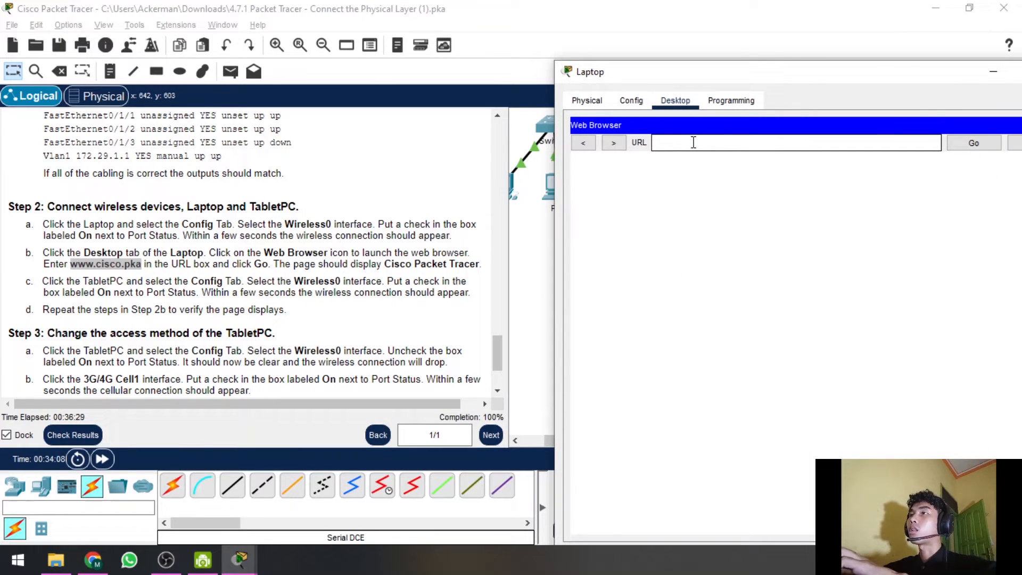
{"action": "type", "text": "www."}
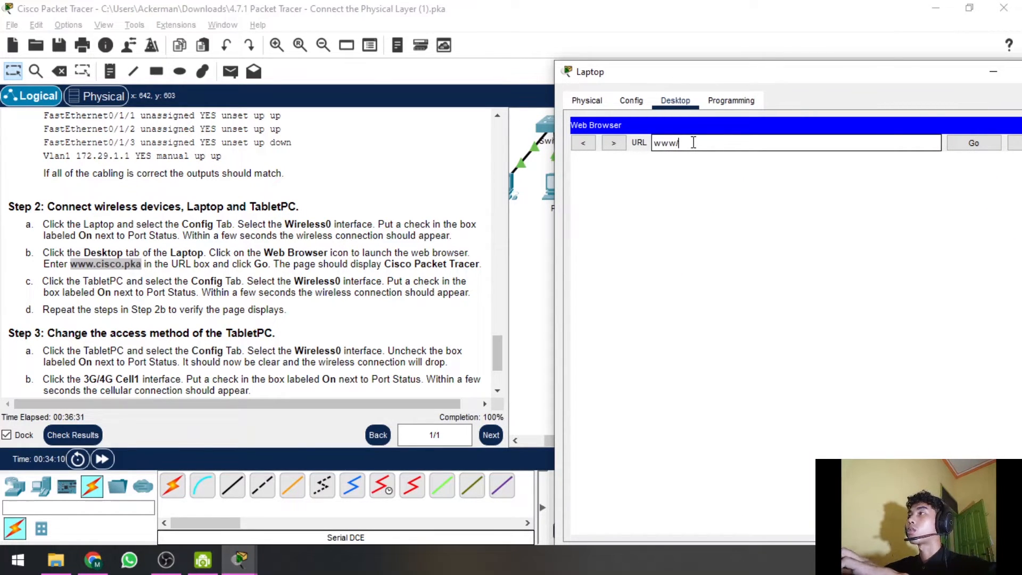
{"action": "left_click", "coordinate": [367, 177]}
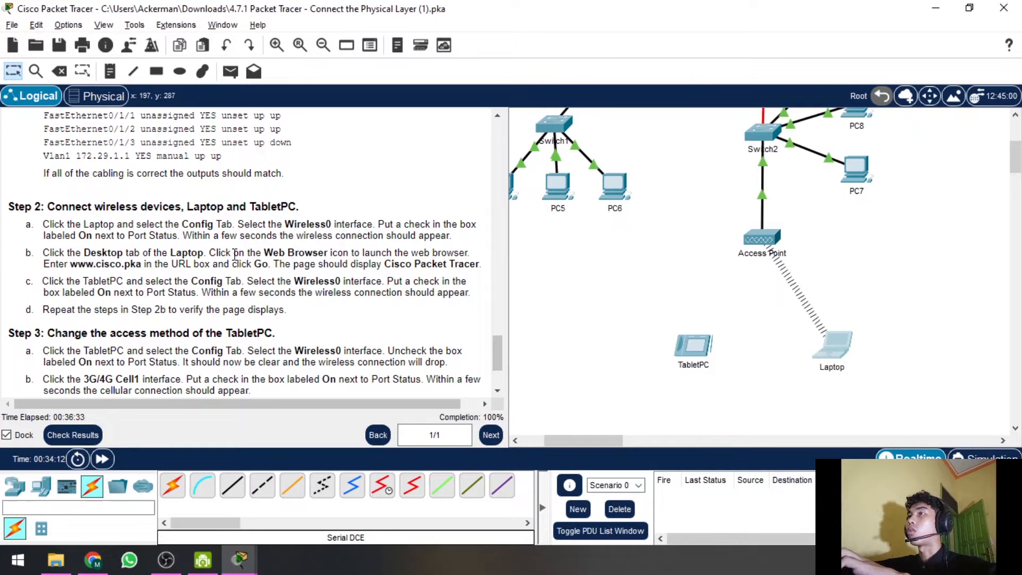
{"action": "key", "text": "alt+Tab"}
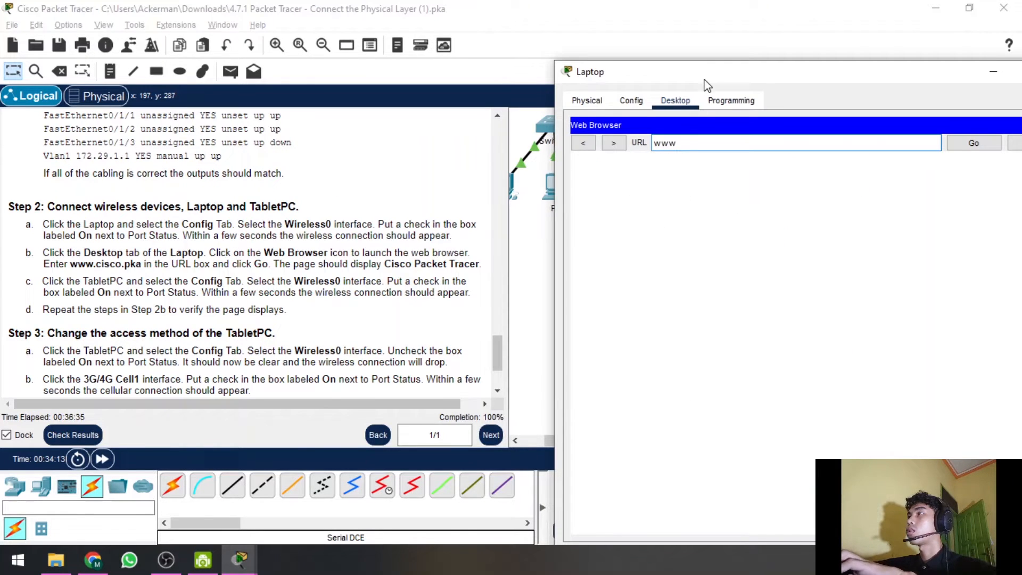
{"action": "left_click", "coordinate": [569, 498]}
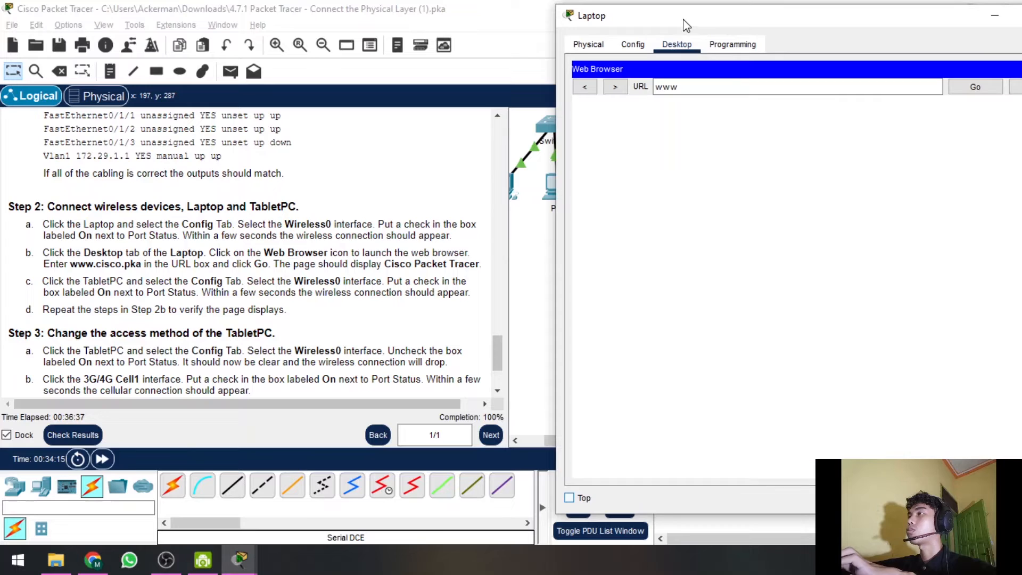
{"action": "left_click_drag", "start_coordinate": [717, 35], "coordinate": [713, 115]}
{"action": "left_click", "coordinate": [695, 179]}
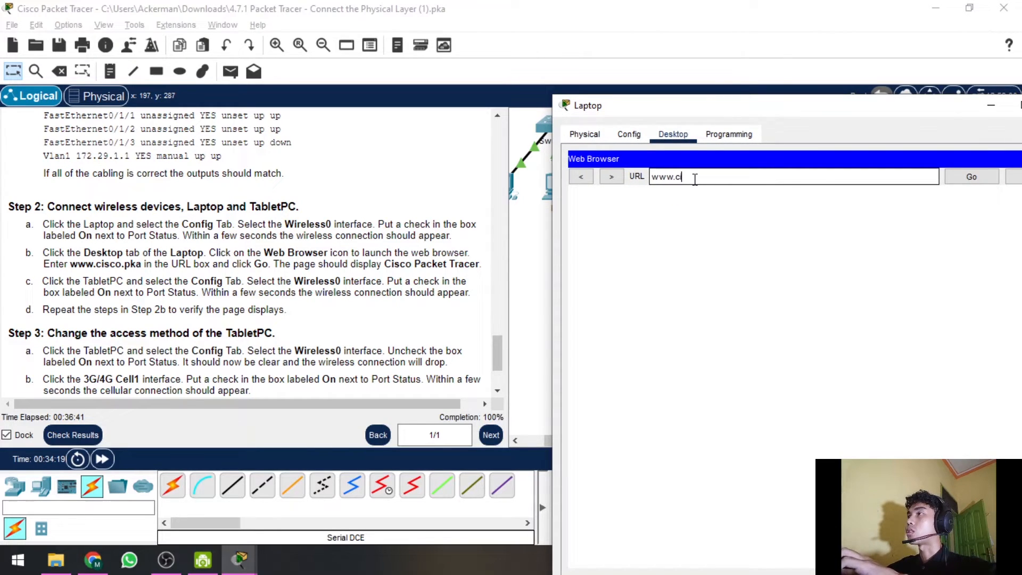
{"action": "type", "text": ".cisco.pka"}
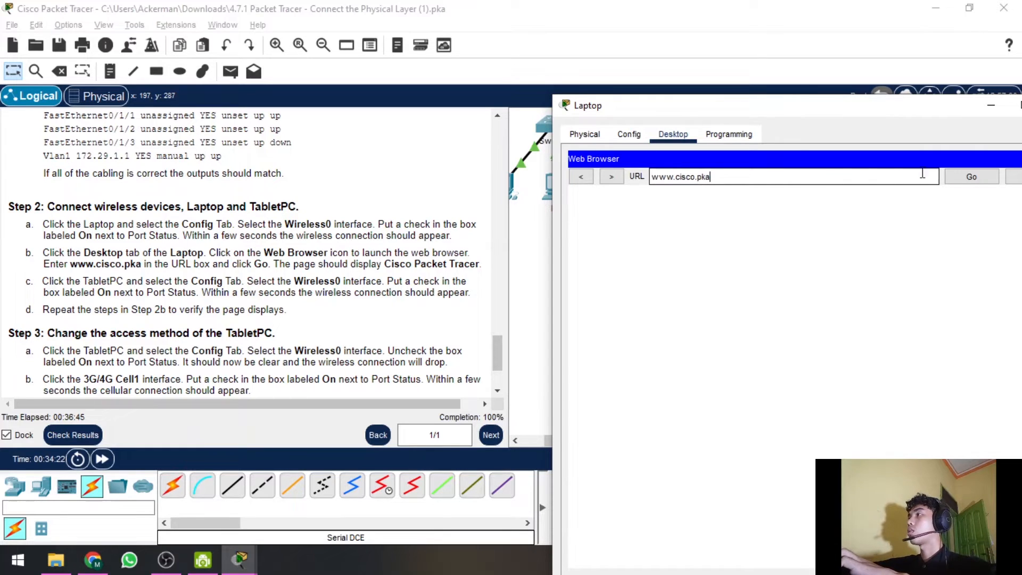
{"action": "left_click", "coordinate": [971, 176]}
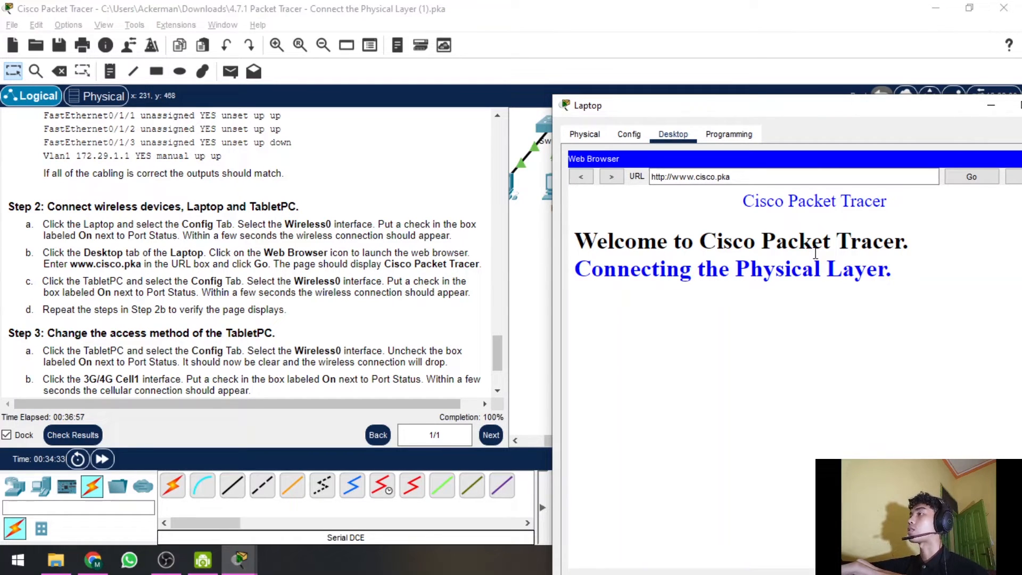
- Put the Laptop window away and, following Step 2c, turn on the port status of the TabletPC's Wireless0 interface
{"action": "left_click_drag", "start_coordinate": [792, 109], "coordinate": [738, 117]}
{"action": "left_click_drag", "start_coordinate": [861, 114], "coordinate": [827, 132]}
{"action": "left_click", "coordinate": [898, 130]}
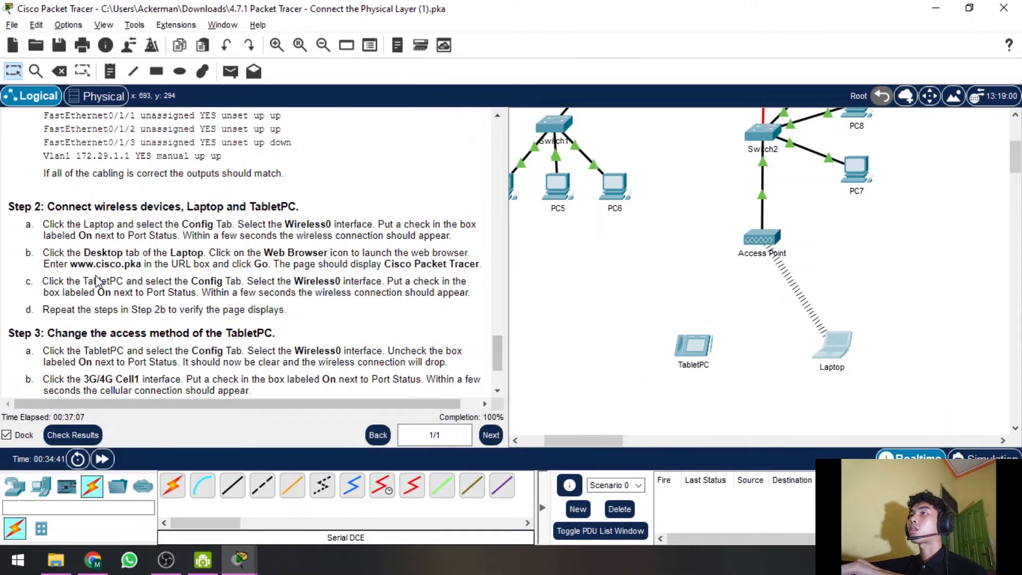
{"action": "scroll", "coordinate": [105, 296], "scroll_direction": "down", "scroll_amount": 2}
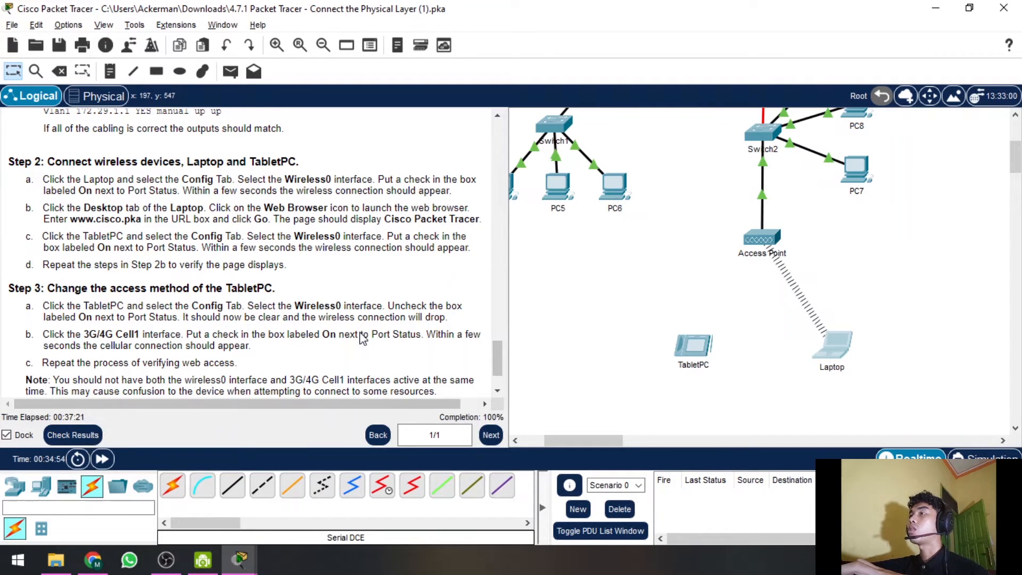
{"action": "left_click", "coordinate": [695, 356]}
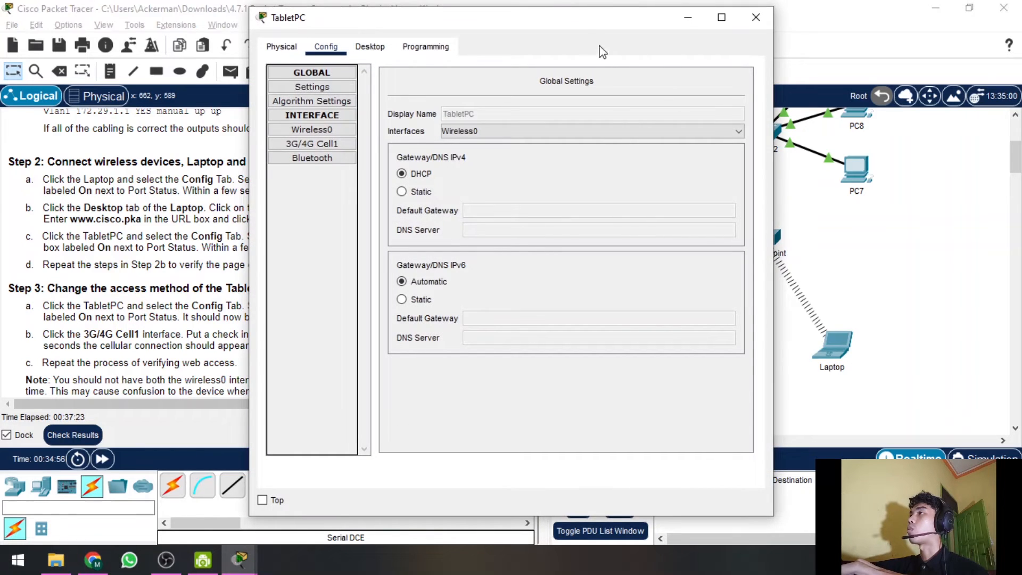
{"action": "left_click_drag", "start_coordinate": [596, 17], "coordinate": [760, 89]}
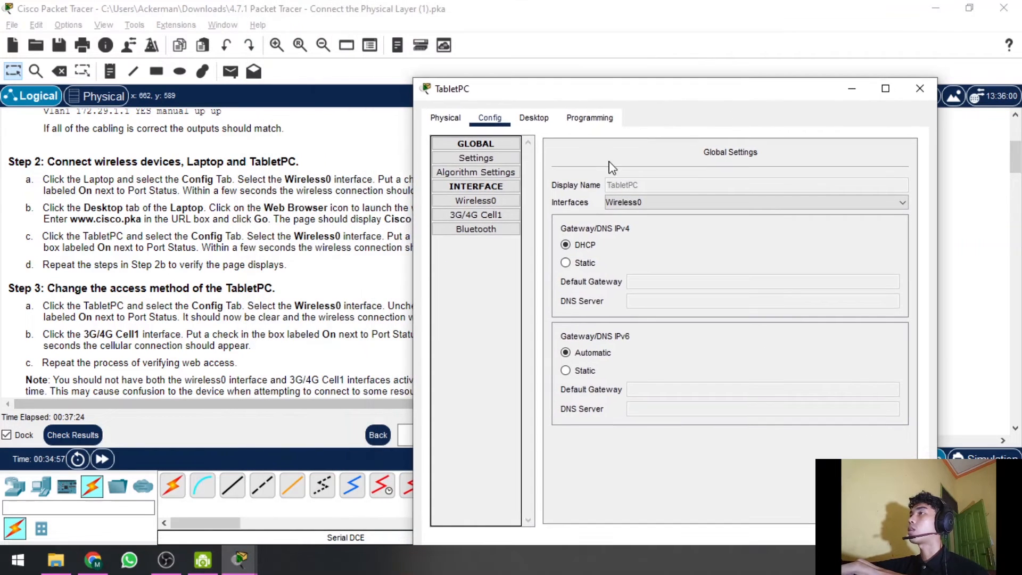
{"action": "left_click", "coordinate": [490, 202]}
{"action": "left_click", "coordinate": [884, 166]}
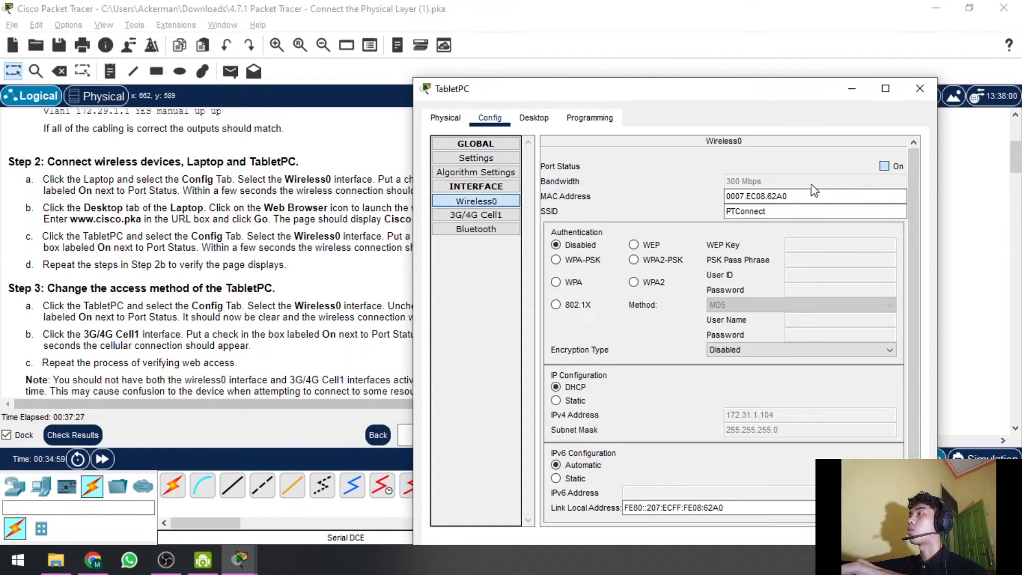
{"action": "left_click", "coordinate": [533, 119]}
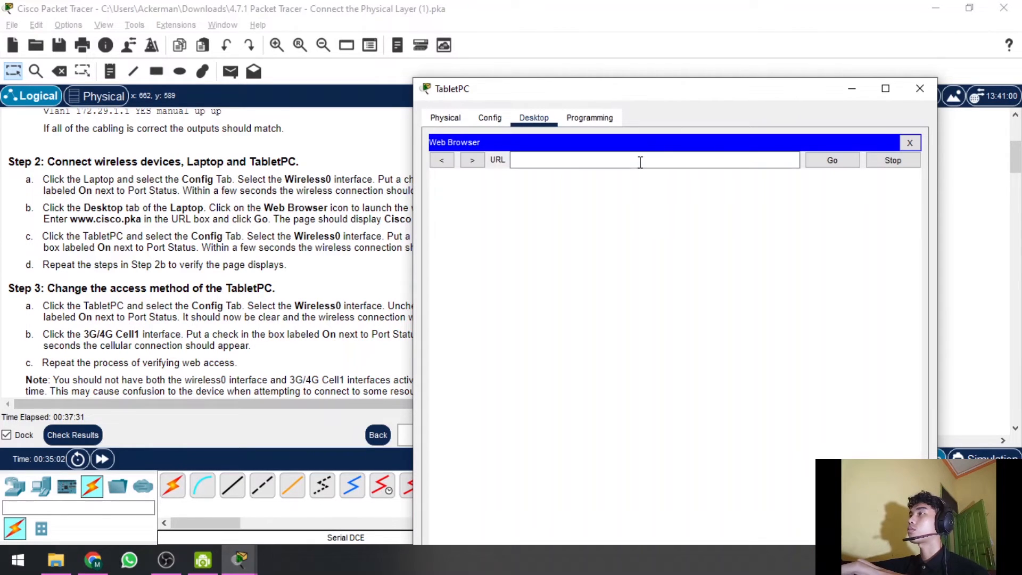
{"action": "left_click", "coordinate": [640, 161]}
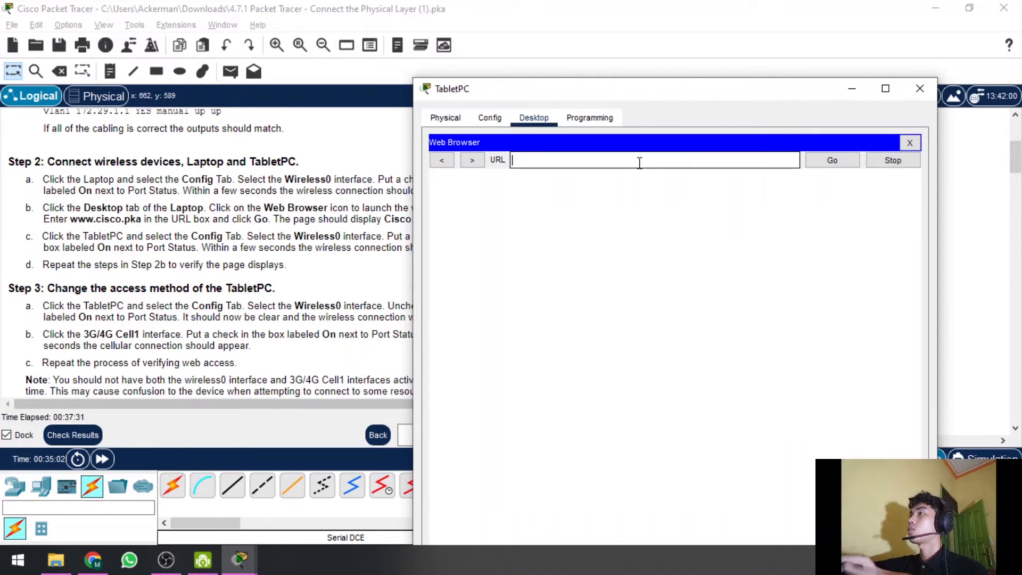
{"action": "type", "text": "www.cisc"}
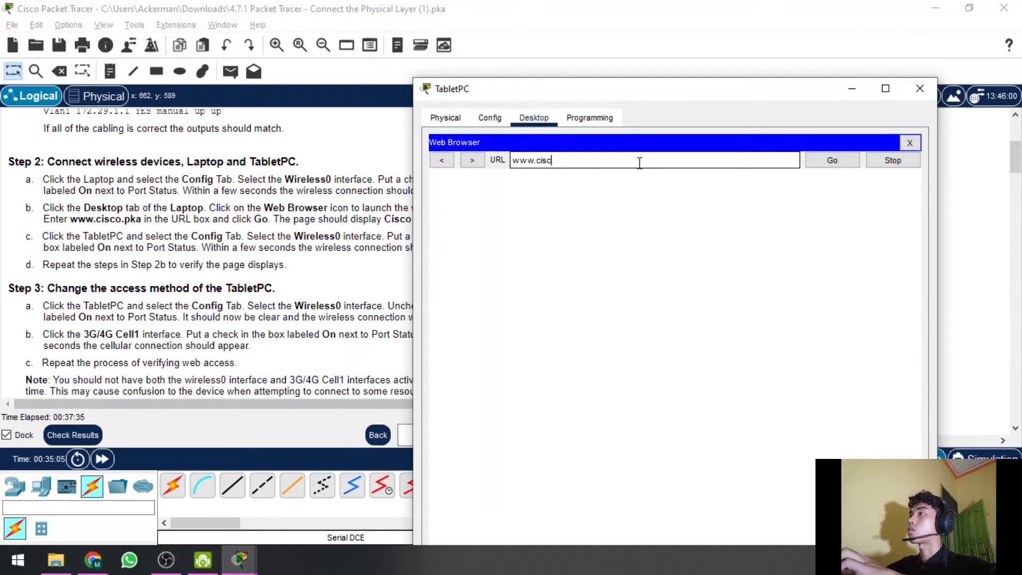
{"action": "type", "text": "o.pka"}
{"action": "key", "text": "Return"}
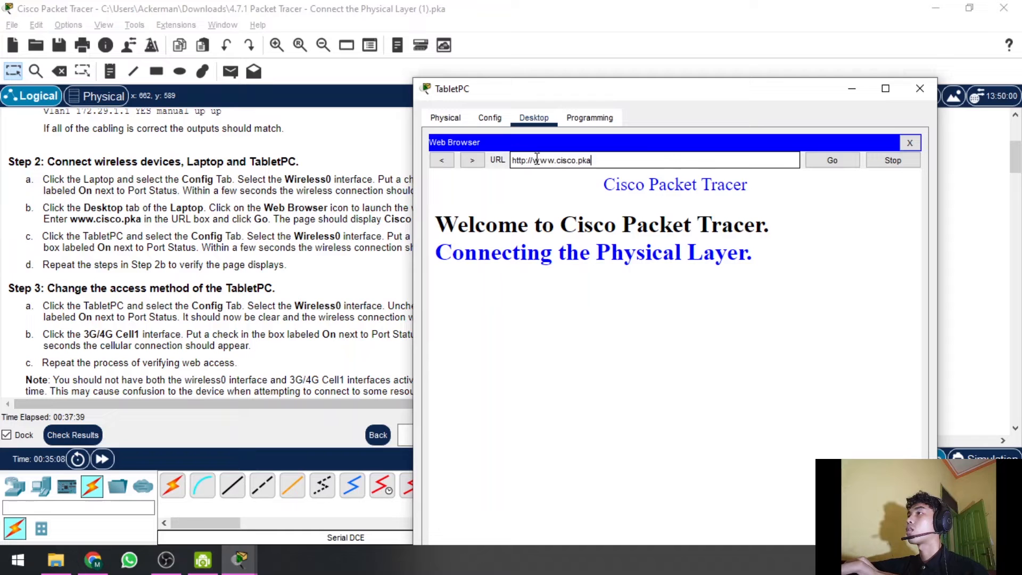
{"action": "left_click_drag", "start_coordinate": [611, 94], "coordinate": [695, 95]}
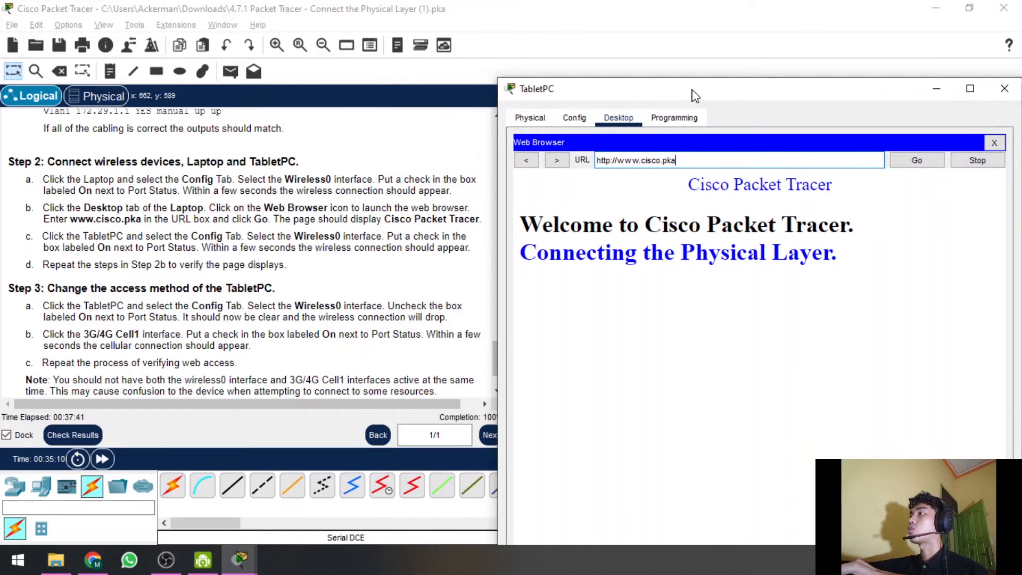
{"action": "left_click", "coordinate": [938, 96]}
- Following Step 3a, turn off the port status of the TabletPC's Wireless0 interface and check its link in the topology
{"action": "scroll", "coordinate": [141, 309], "scroll_direction": "down", "scroll_amount": 3}
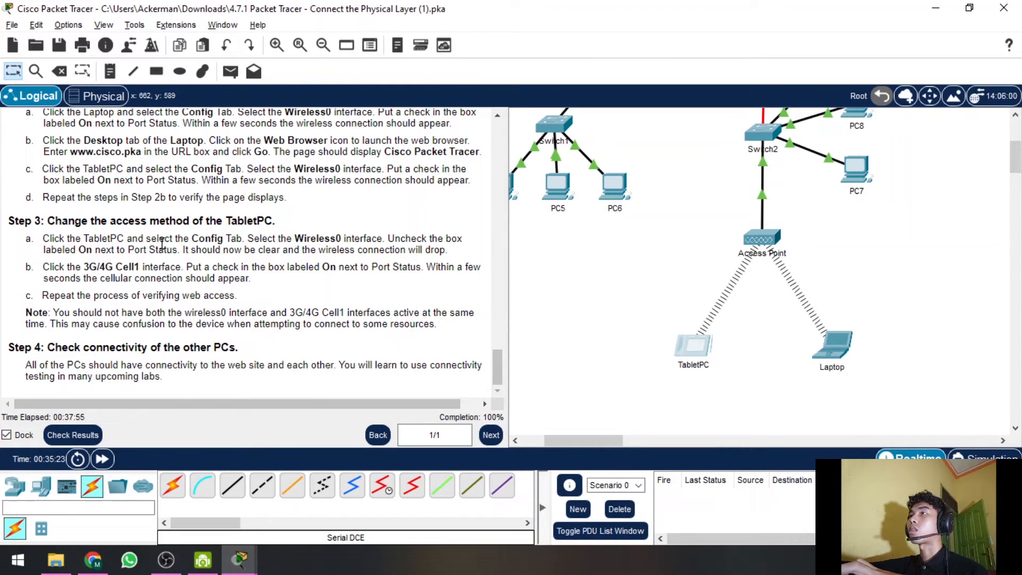
{"action": "scroll", "coordinate": [162, 243], "scroll_direction": "up", "scroll_amount": 1}
{"action": "scroll", "coordinate": [162, 243], "scroll_direction": "down", "scroll_amount": 1}
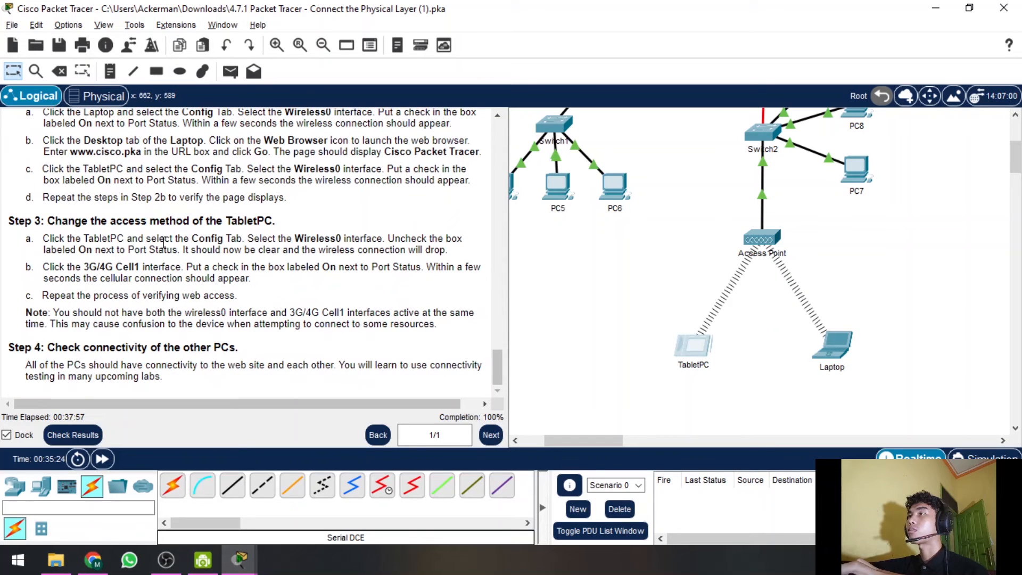
{"action": "left_click", "coordinate": [696, 347]}
{"action": "left_click", "coordinate": [580, 119]}
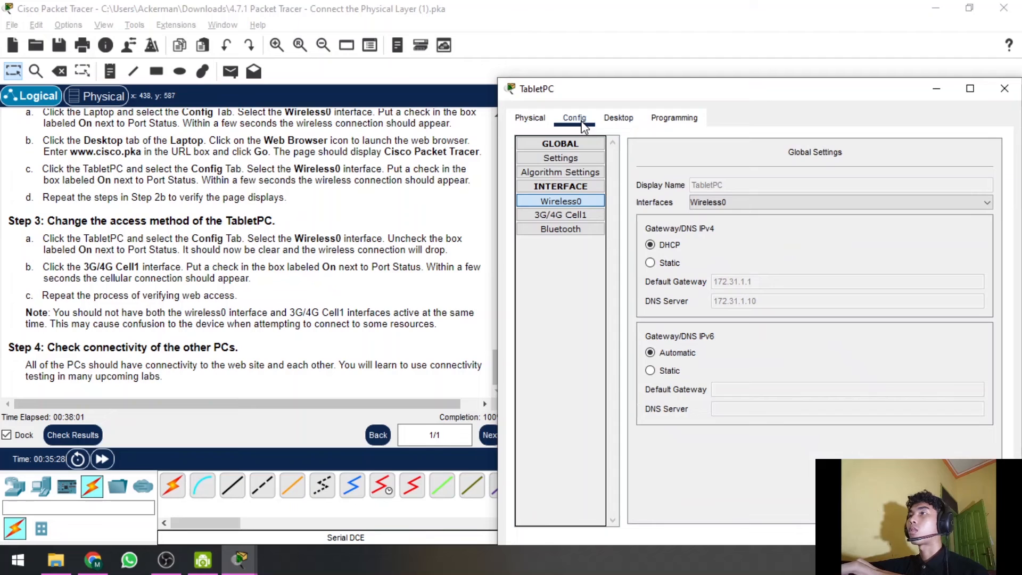
{"action": "left_click", "coordinate": [558, 208]}
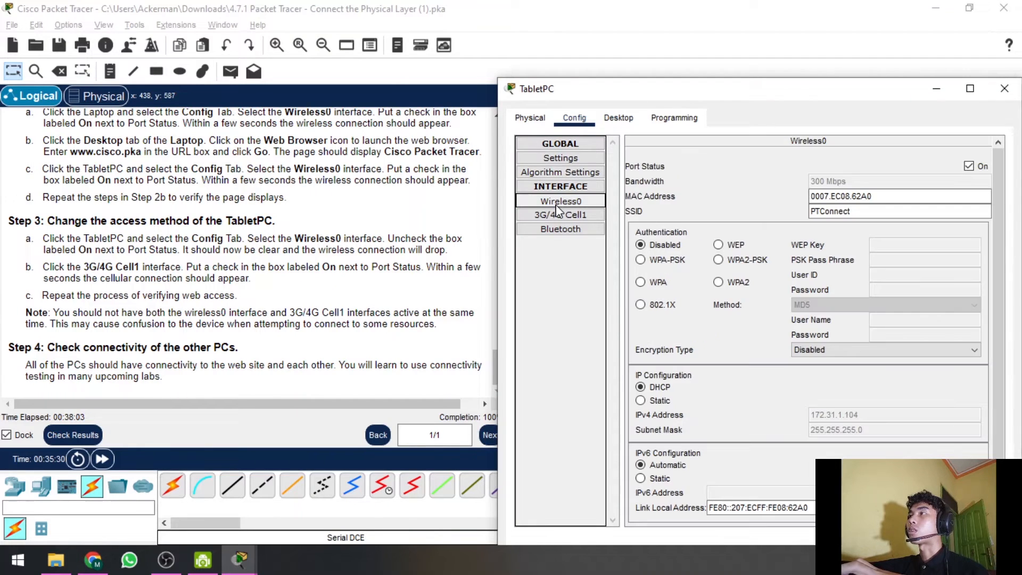
{"action": "scroll", "coordinate": [217, 238], "scroll_direction": "up", "scroll_amount": 3}
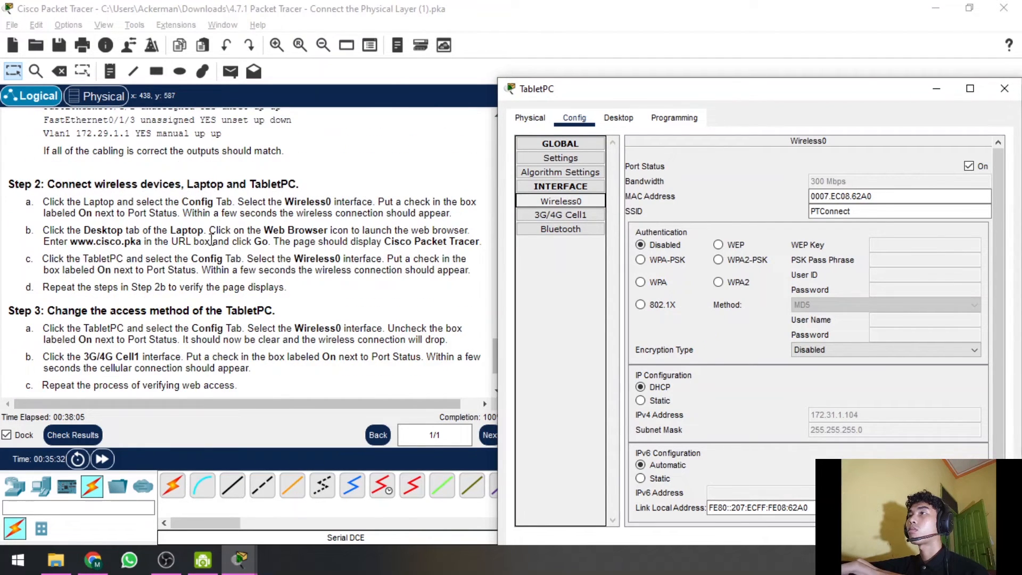
{"action": "scroll", "coordinate": [267, 258], "scroll_direction": "down", "scroll_amount": 3}
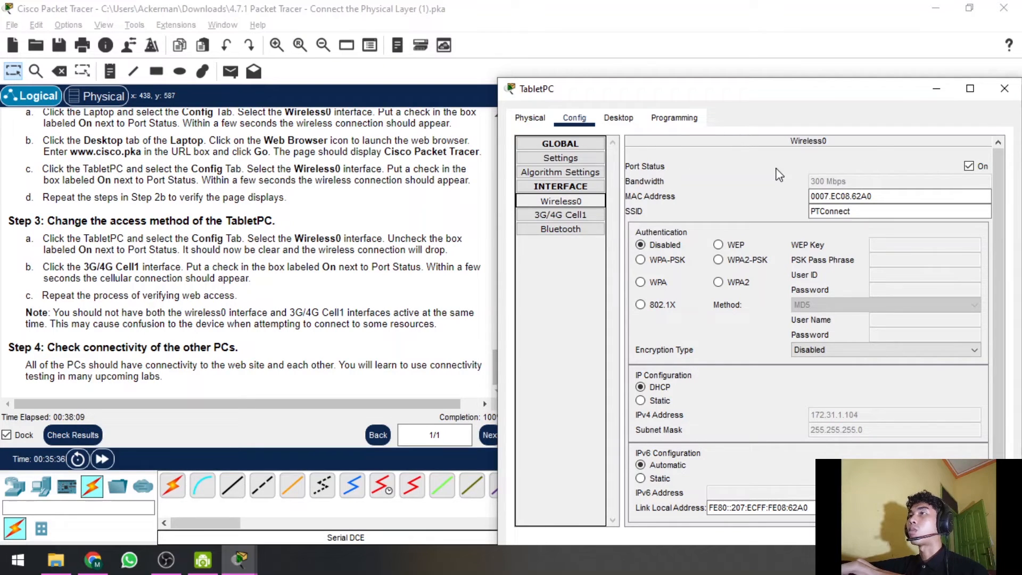
{"action": "left_click", "coordinate": [969, 166]}
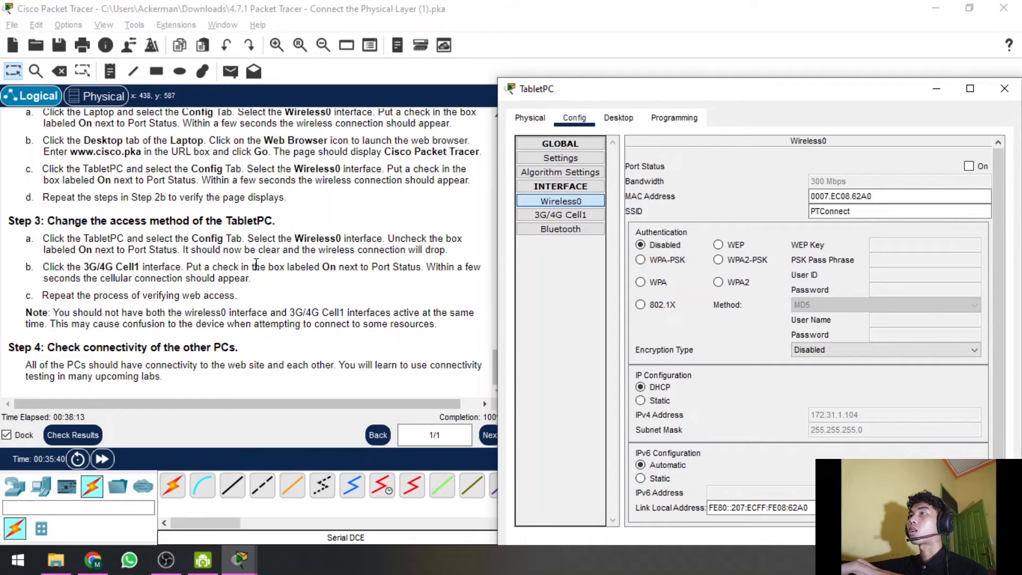
{"action": "left_click", "coordinate": [937, 90]}
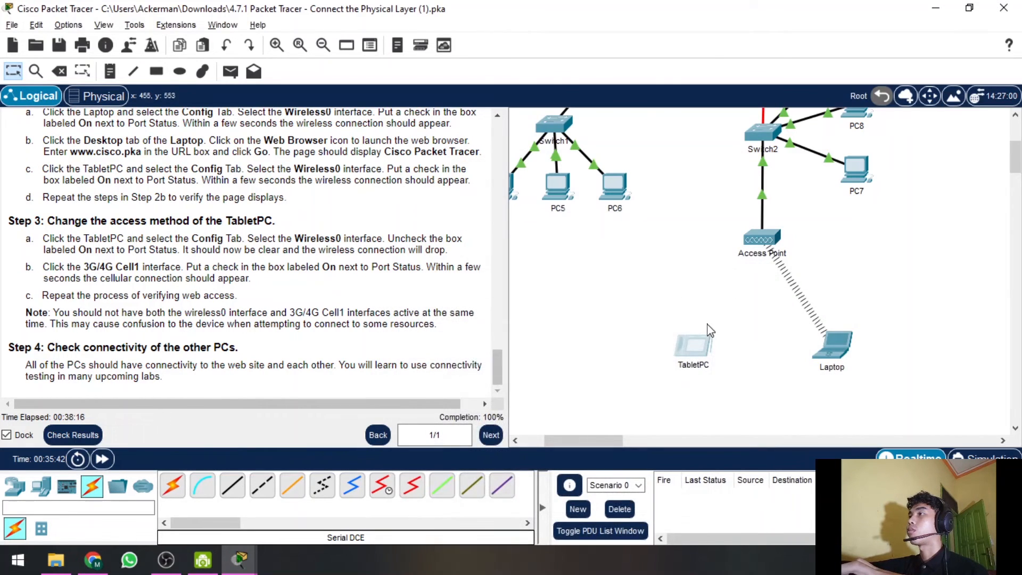
- Turn on the port status of the TabletPC's 3G/4G Cell1 interface and check its link to Cell Tower0
{"action": "left_click", "coordinate": [694, 353]}
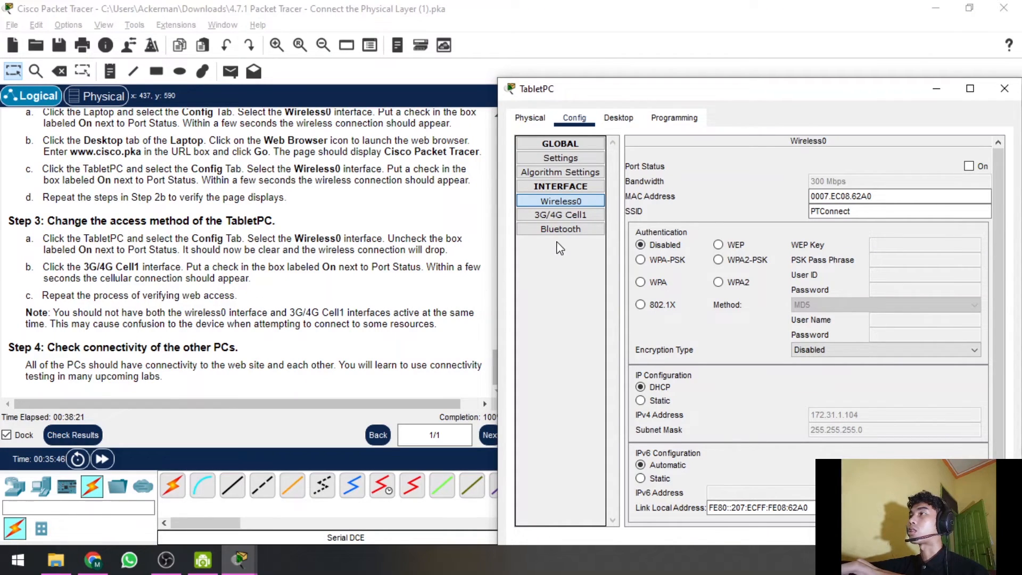
{"action": "left_click", "coordinate": [574, 214]}
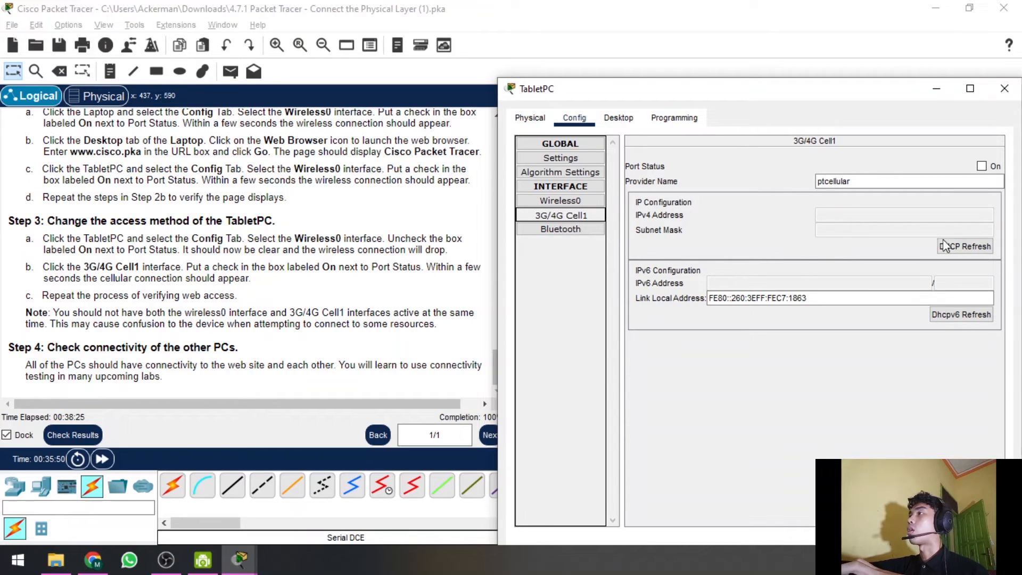
{"action": "left_click", "coordinate": [983, 167]}
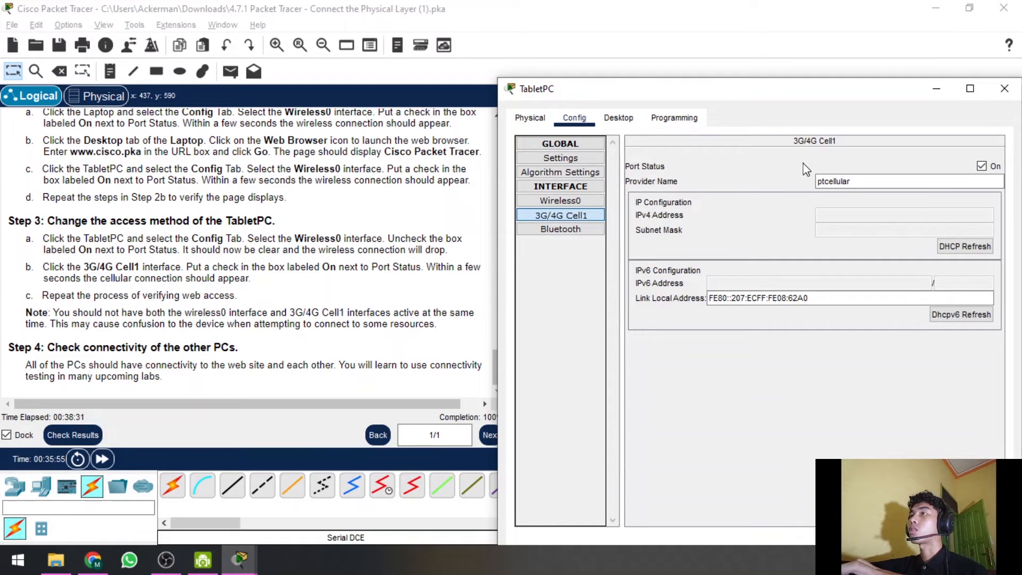
{"action": "left_click", "coordinate": [937, 90]}
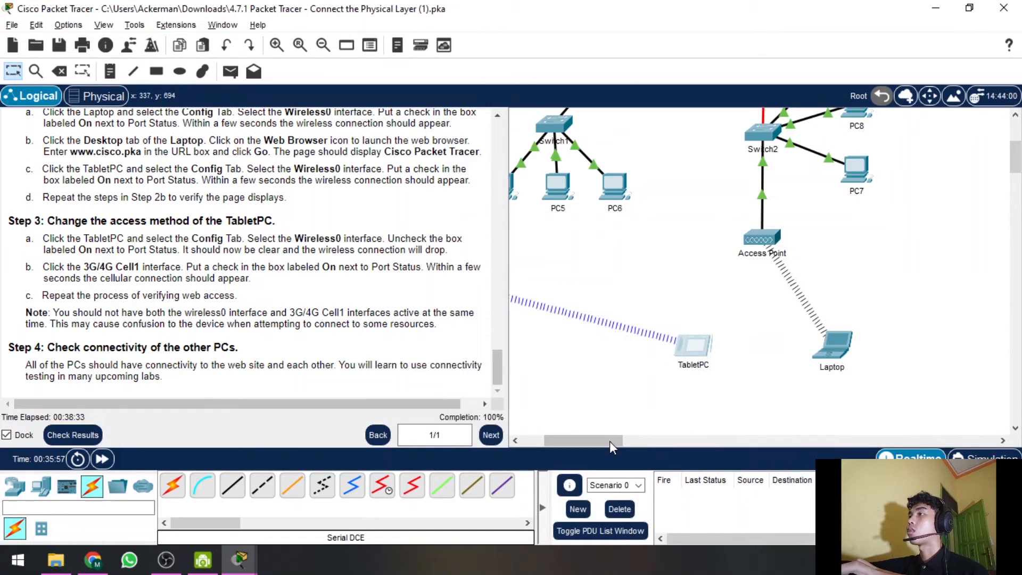
{"action": "left_click_drag", "start_coordinate": [602, 441], "coordinate": [579, 441]}
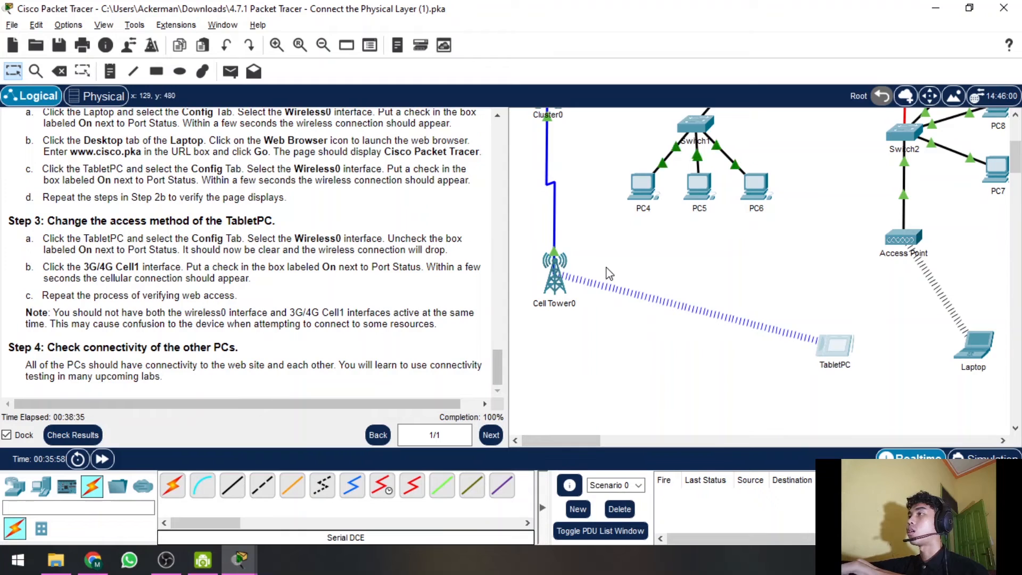
{"action": "scroll", "coordinate": [556, 275], "scroll_direction": "up", "scroll_amount": 2}
{"action": "scroll", "coordinate": [556, 274], "scroll_direction": "down", "scroll_amount": 2}
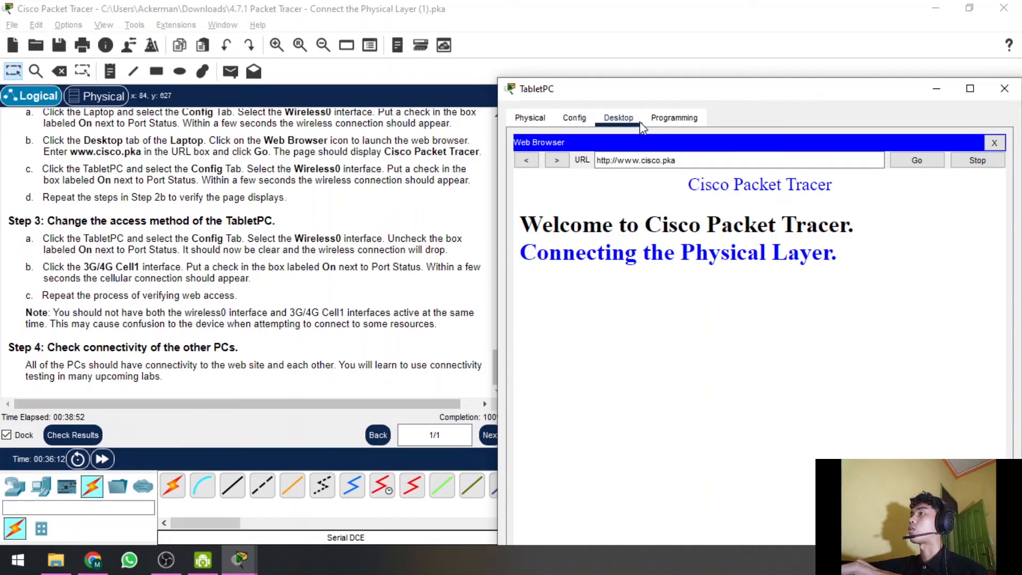
{"action": "left_click", "coordinate": [621, 120]}
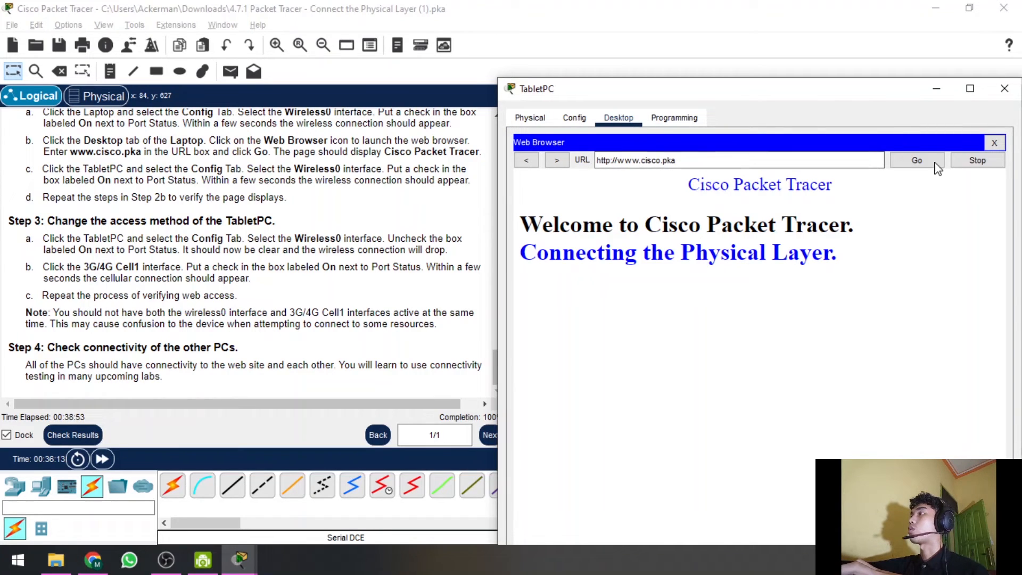
{"action": "left_click", "coordinate": [994, 143]}
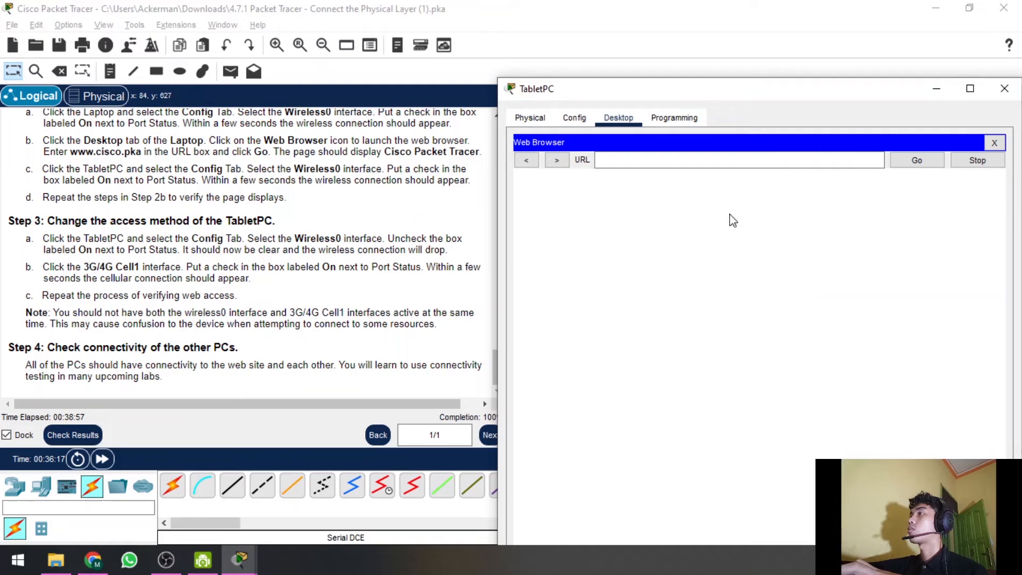
{"action": "left_click", "coordinate": [698, 162]}
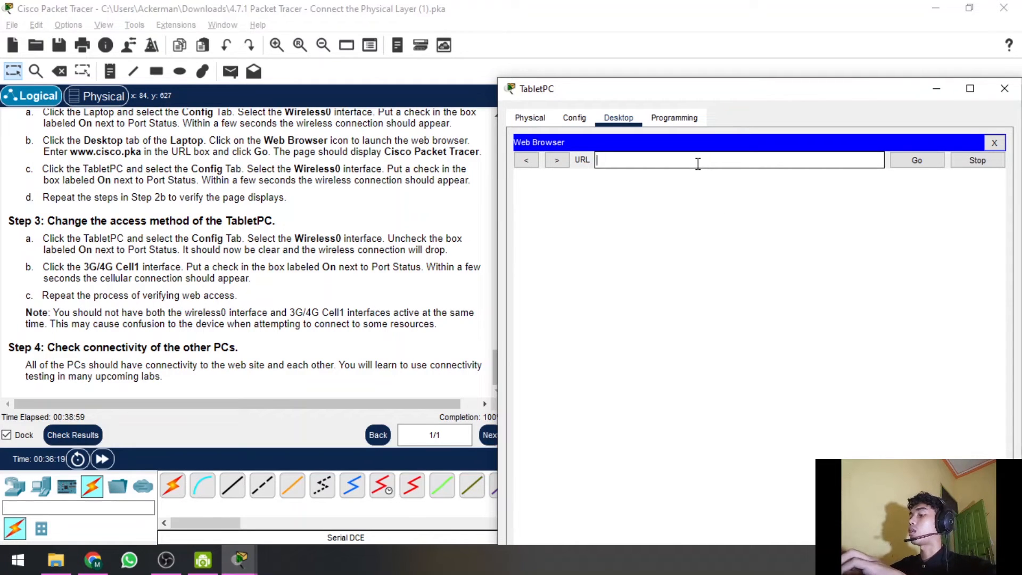
{"action": "type", "text": "www/"}
{"action": "key", "text": "BackSpace"}
{"action": "type", "text": "."}
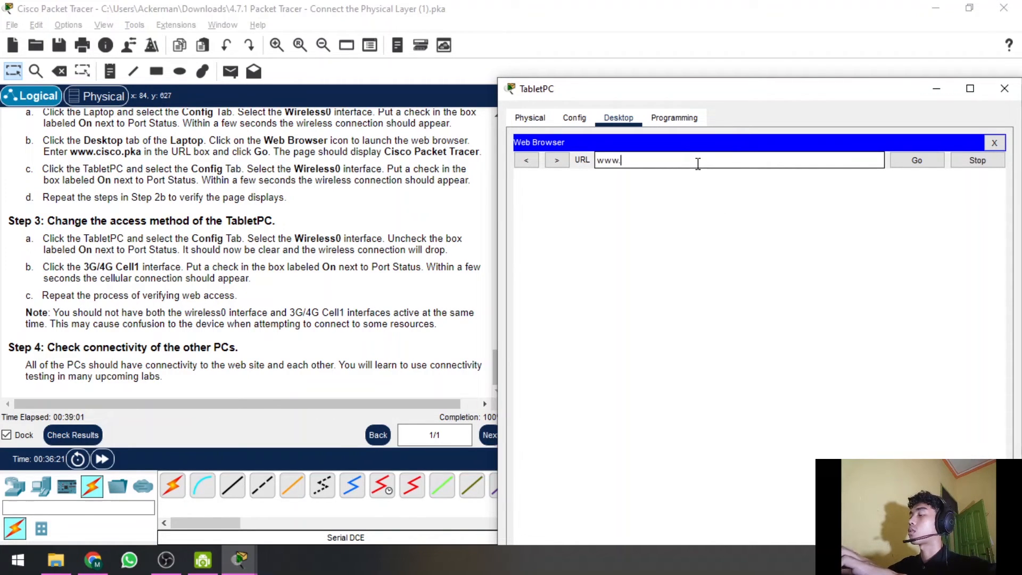
{"action": "type", "text": "cisc"}
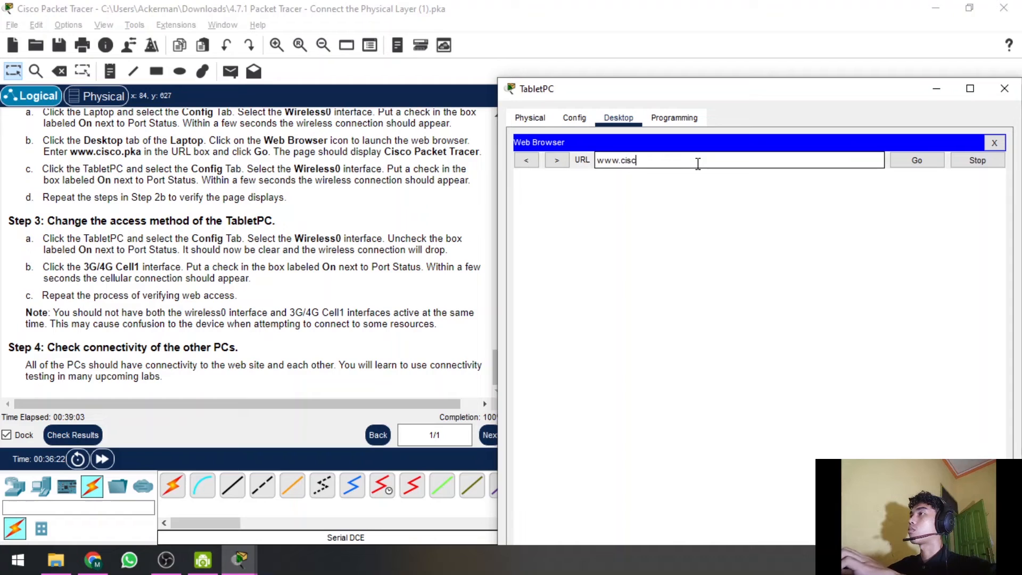
{"action": "type", "text": "o.pka"}
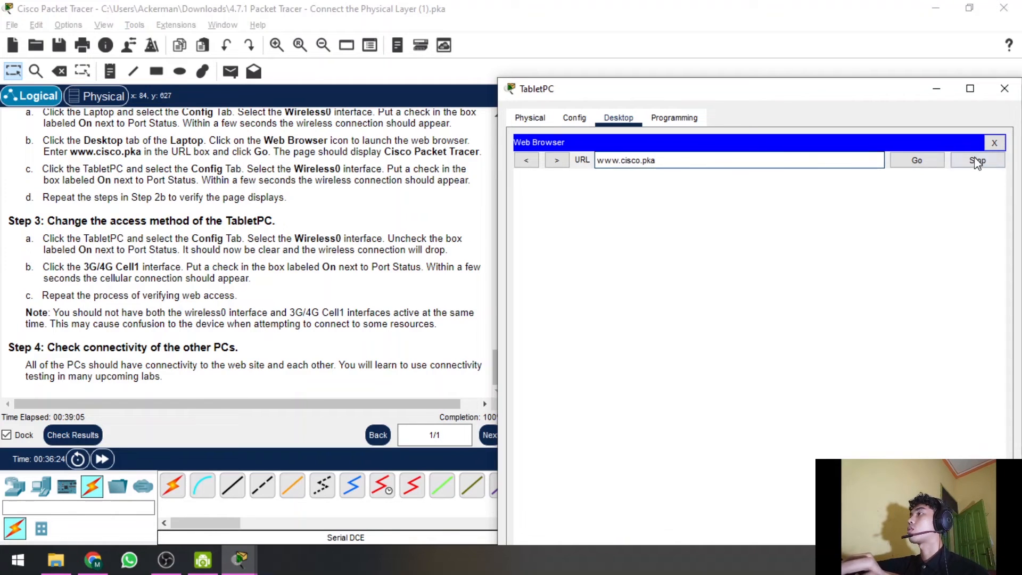
{"action": "left_click", "coordinate": [920, 162]}
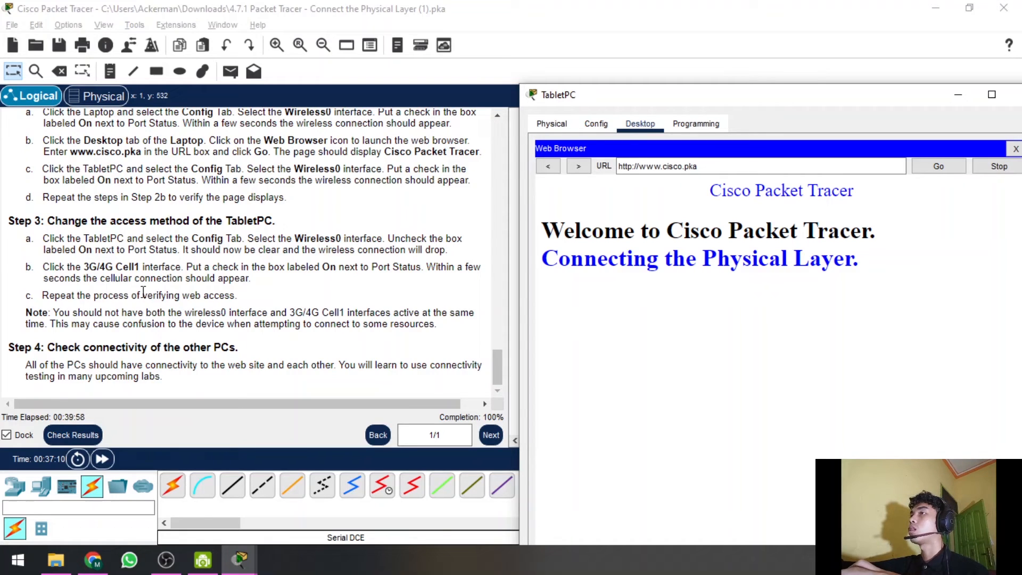
{"action": "left_click", "coordinate": [949, 96]}
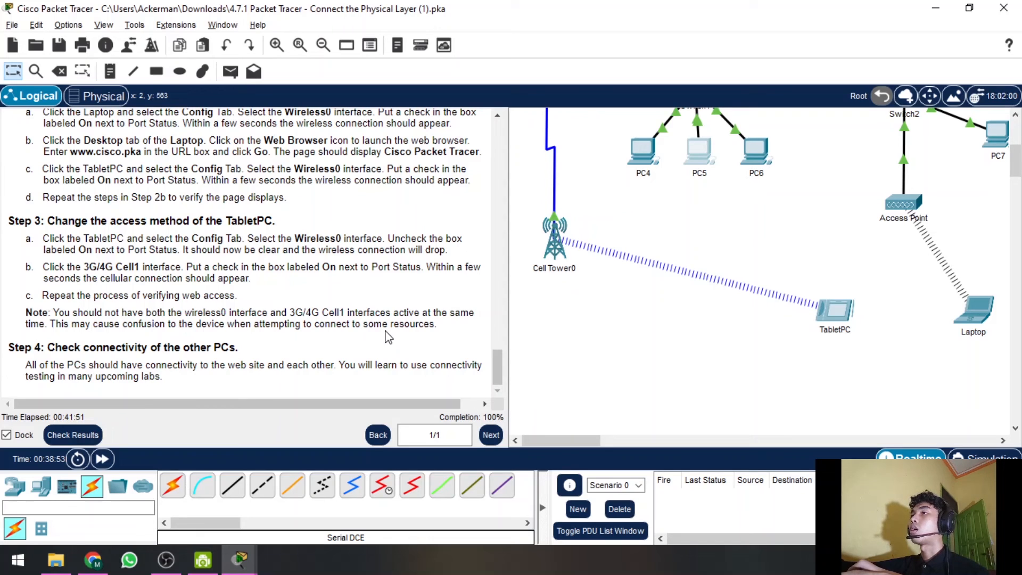
- Check the activity results, viewing the connectivity tests and the assessment items
{"action": "scroll", "coordinate": [389, 337], "scroll_direction": "up", "scroll_amount": 5}
{"action": "left_click", "coordinate": [80, 434]}
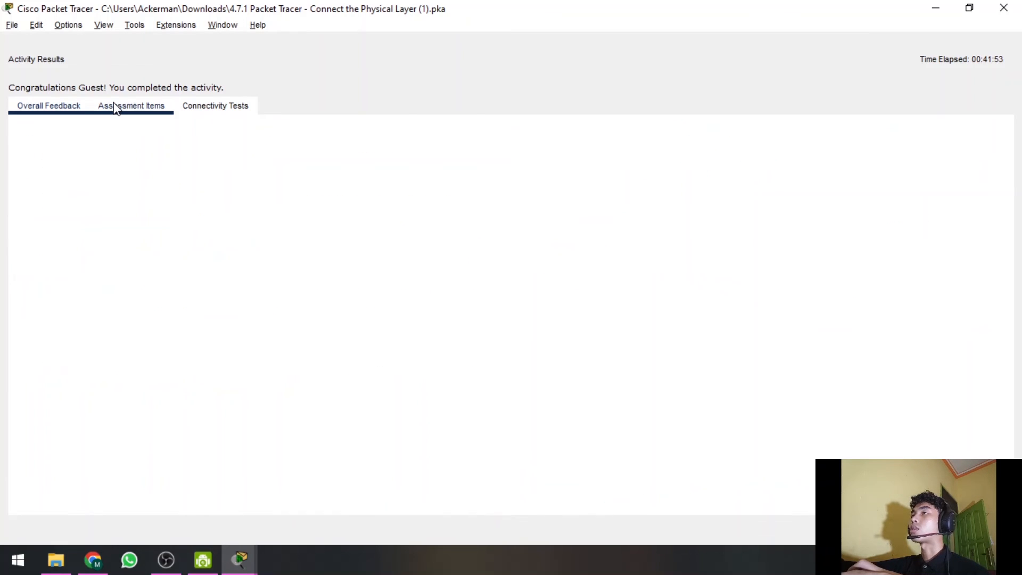
{"action": "left_click", "coordinate": [242, 106]}
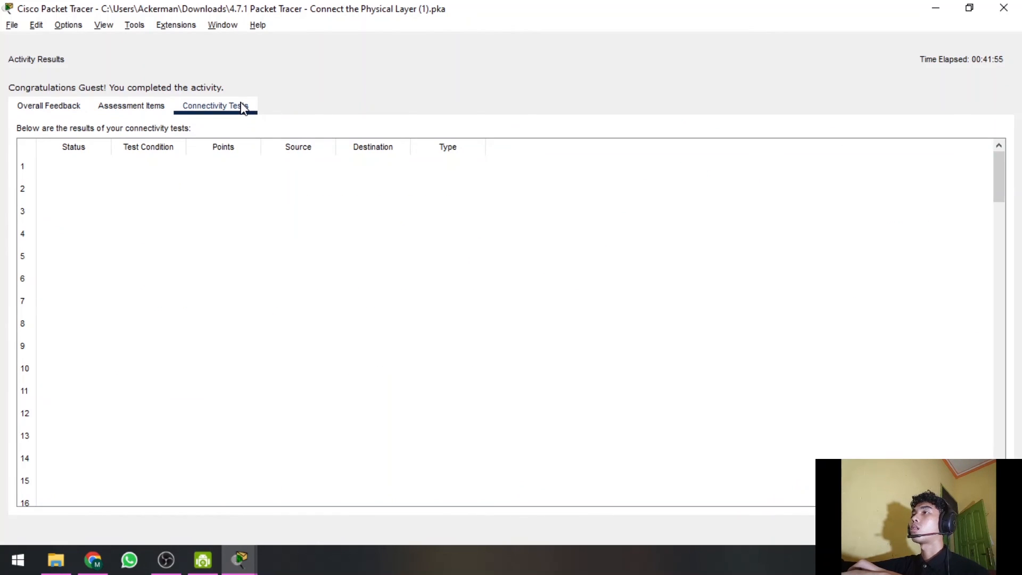
{"action": "left_click", "coordinate": [136, 108]}
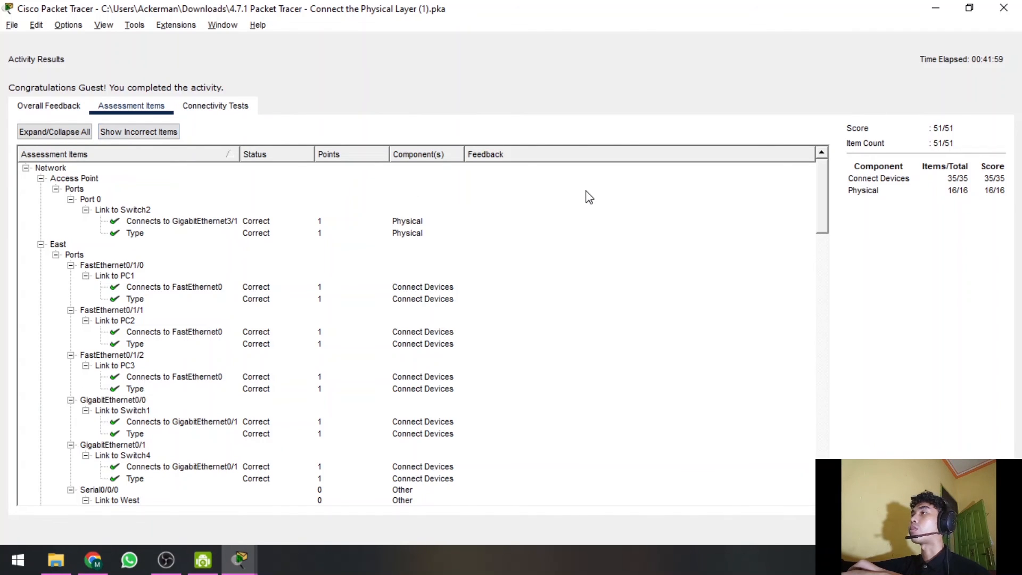
- Review the full list of assessment items in the activity results, checking the status of each device's port links
{"action": "scroll", "coordinate": [396, 259], "scroll_direction": "down", "scroll_amount": 20}
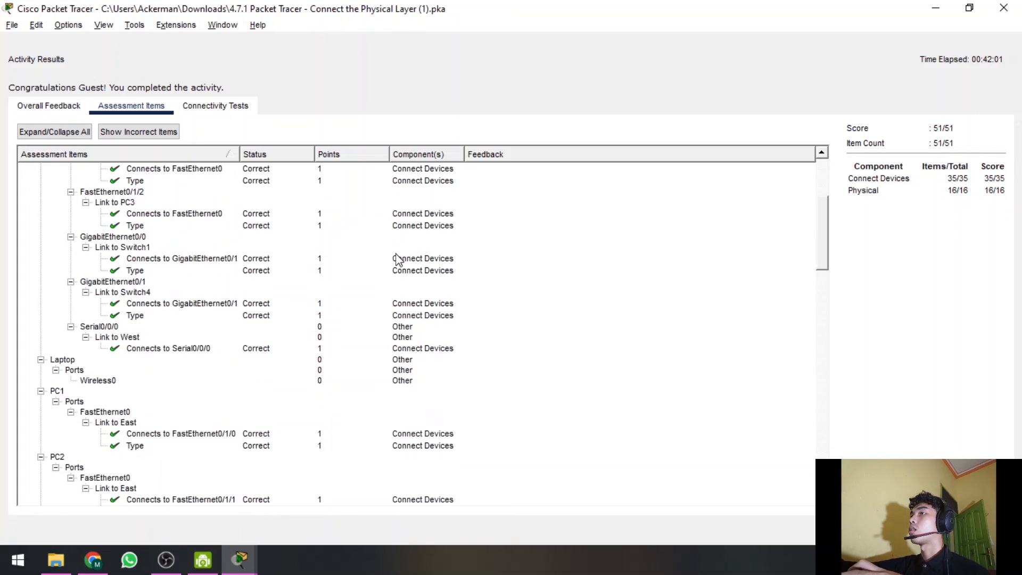
{"action": "scroll", "coordinate": [399, 261], "scroll_direction": "down", "scroll_amount": 5}
{"action": "scroll", "coordinate": [400, 261], "scroll_direction": "up", "scroll_amount": 20}
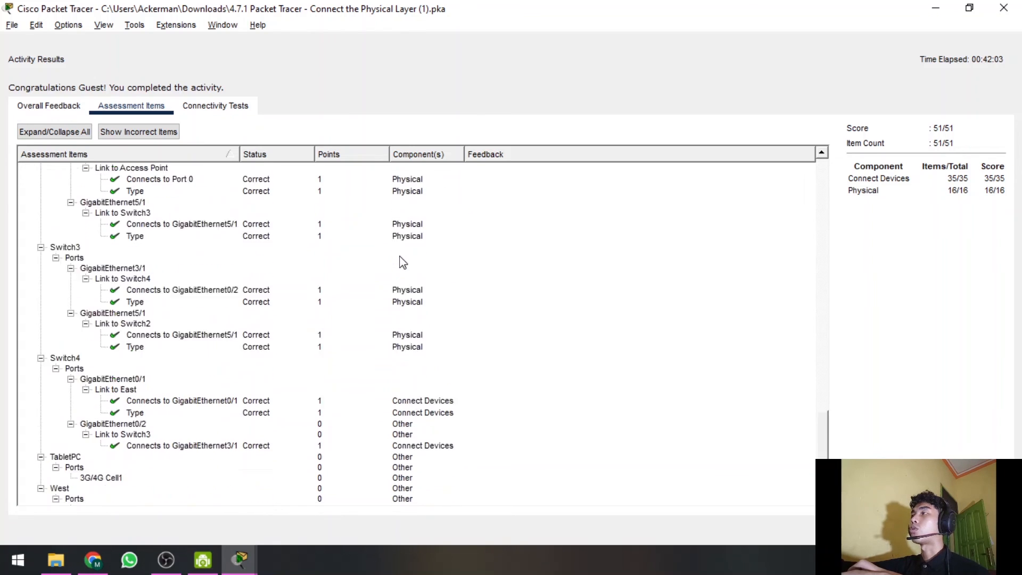
{"action": "scroll", "coordinate": [400, 261], "scroll_direction": "up", "scroll_amount": 8}
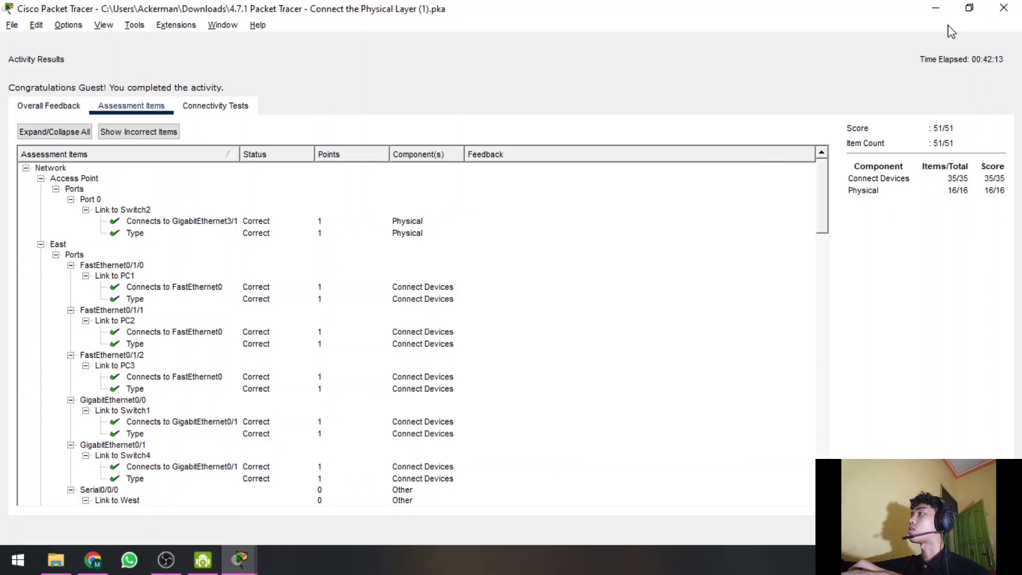
{"action": "left_click", "coordinate": [937, 10]}
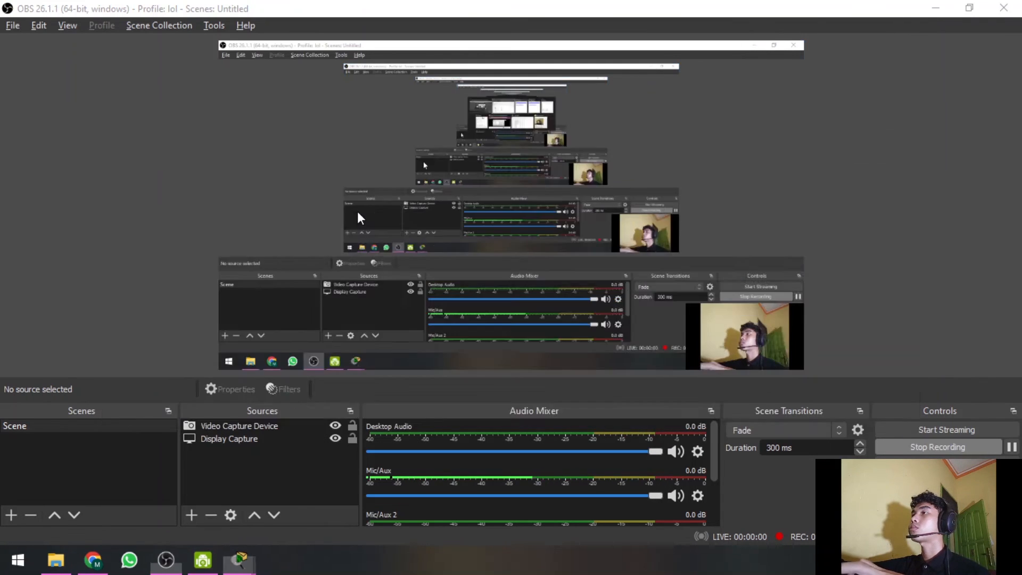
{"action": "key", "text": "alt+Tab"}
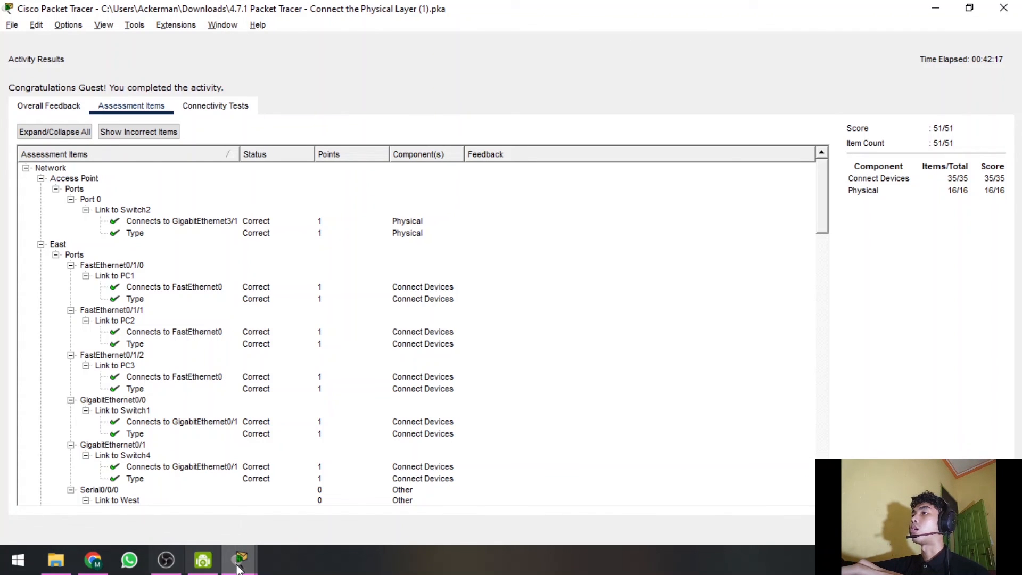
{"action": "mouse_move", "coordinate": [239, 559]}
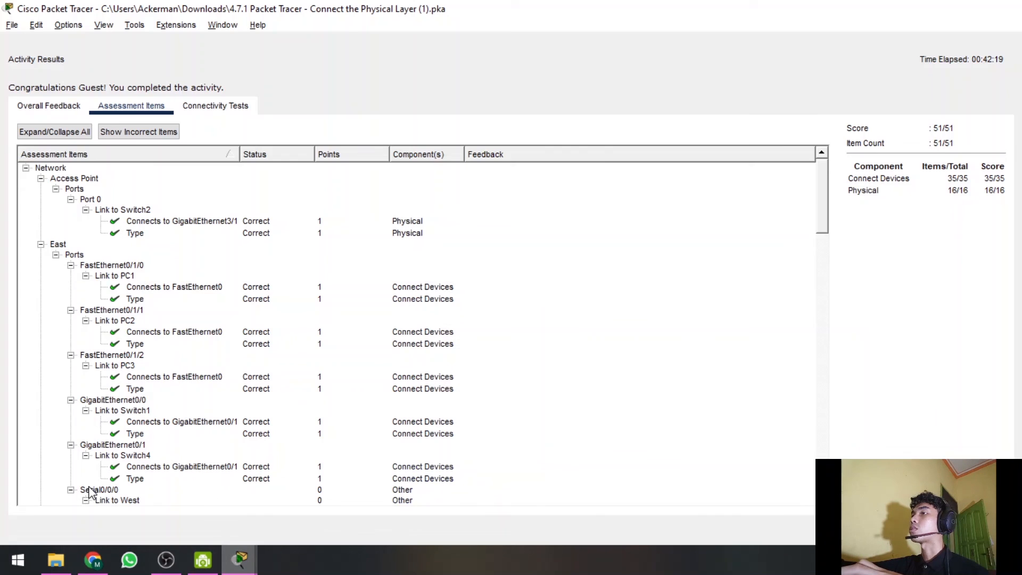